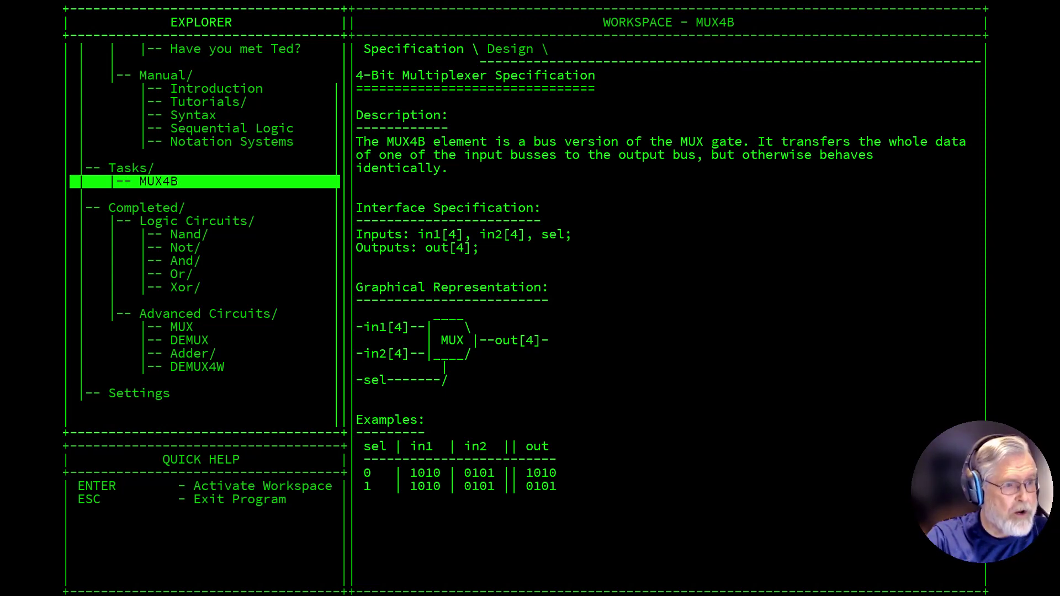
Step: Bring up the MUX4B circuit in a maximized Digital window and drag an Input from the IO category onto the canvas
key(Return)
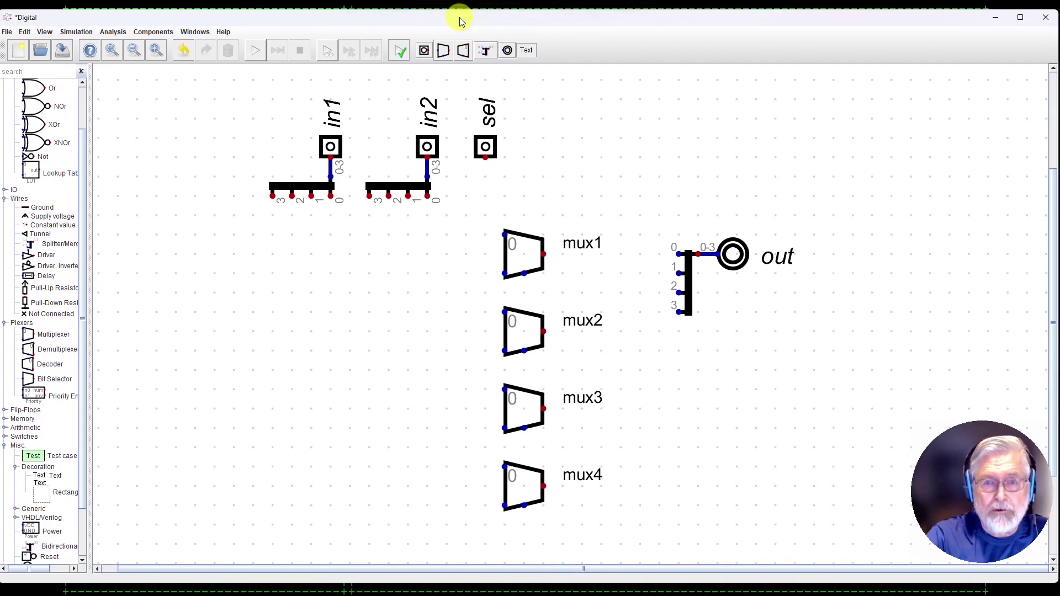
double_click(461, 21)
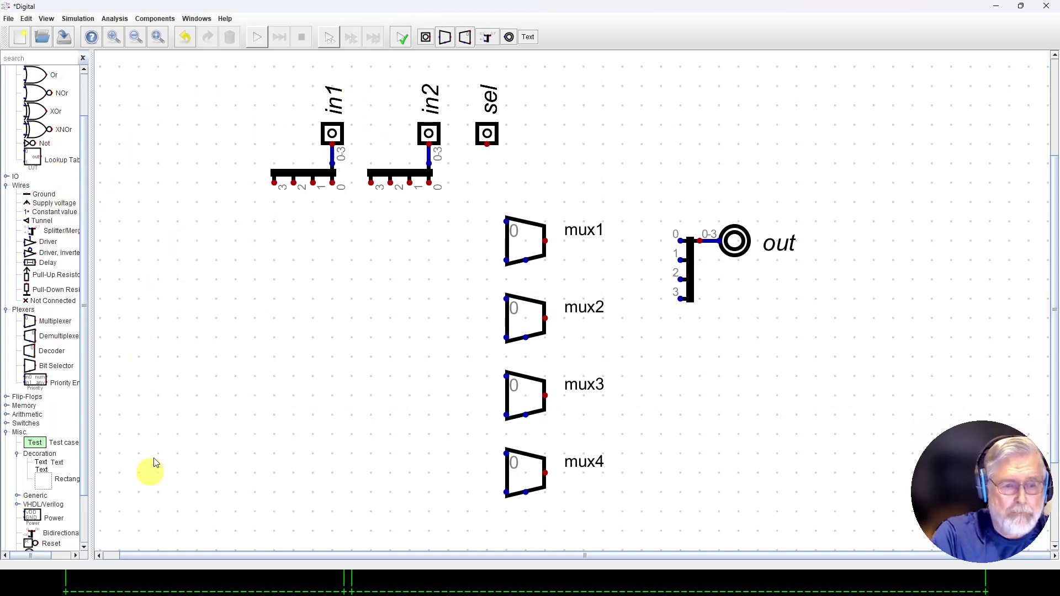
scroll(28, 217, down, 2)
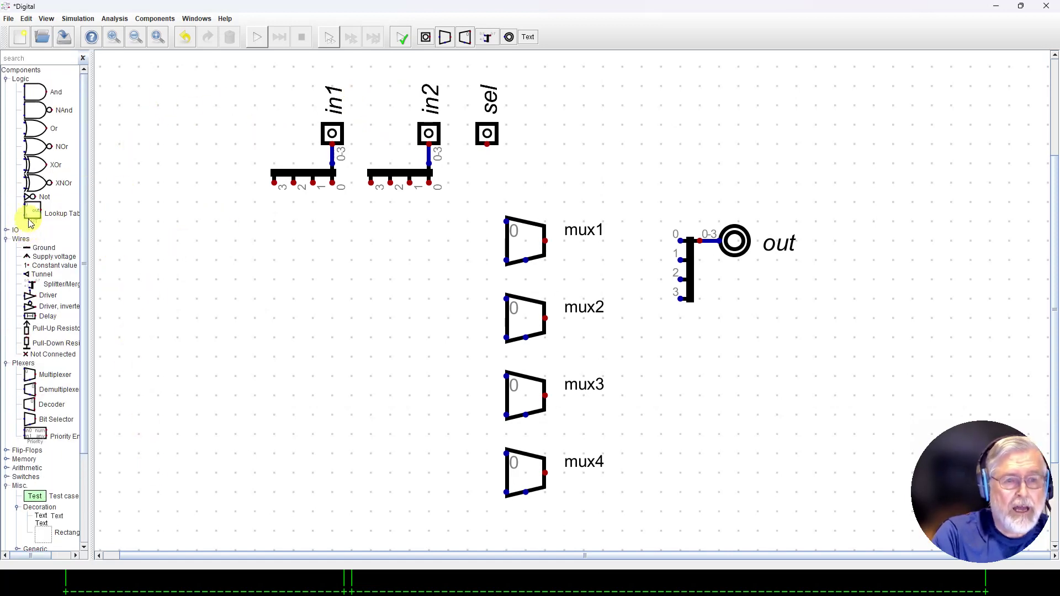
double_click(16, 140)
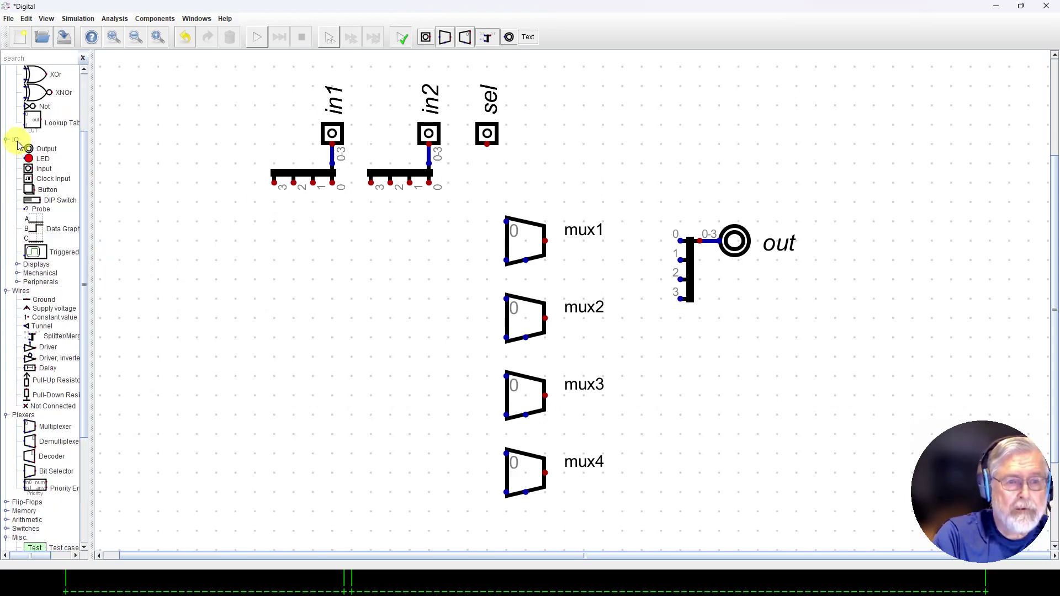
mouse_move(42, 169)
mouse_down()
mouse_move(127, 165)
mouse_move(251, 303)
mouse_move(306, 330)
mouse_up()
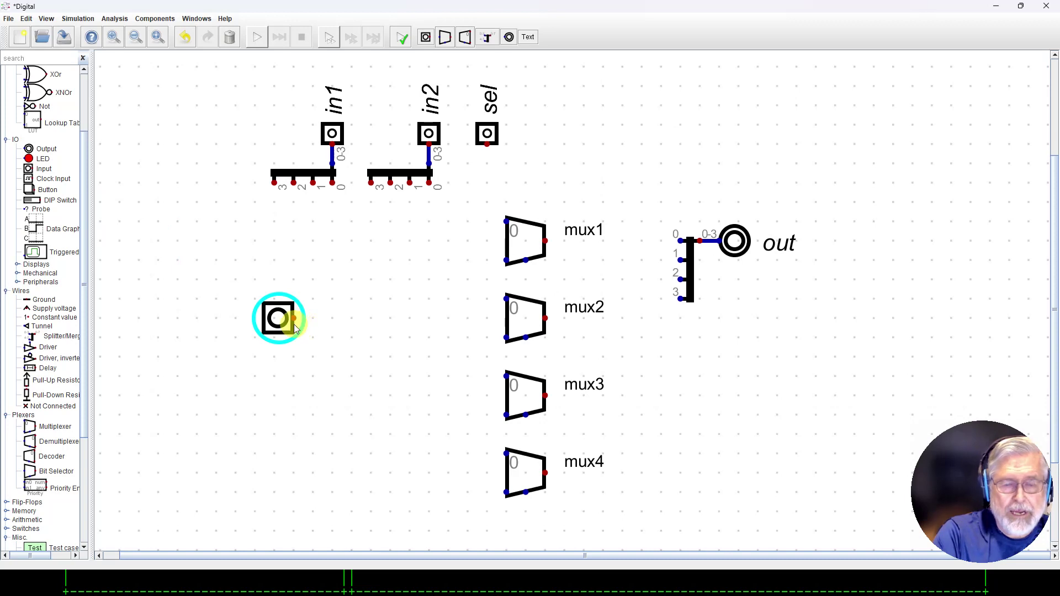
Step: Place the new Input left of the multiplexers, give it 4 data bits, then box-select it
click(293, 323)
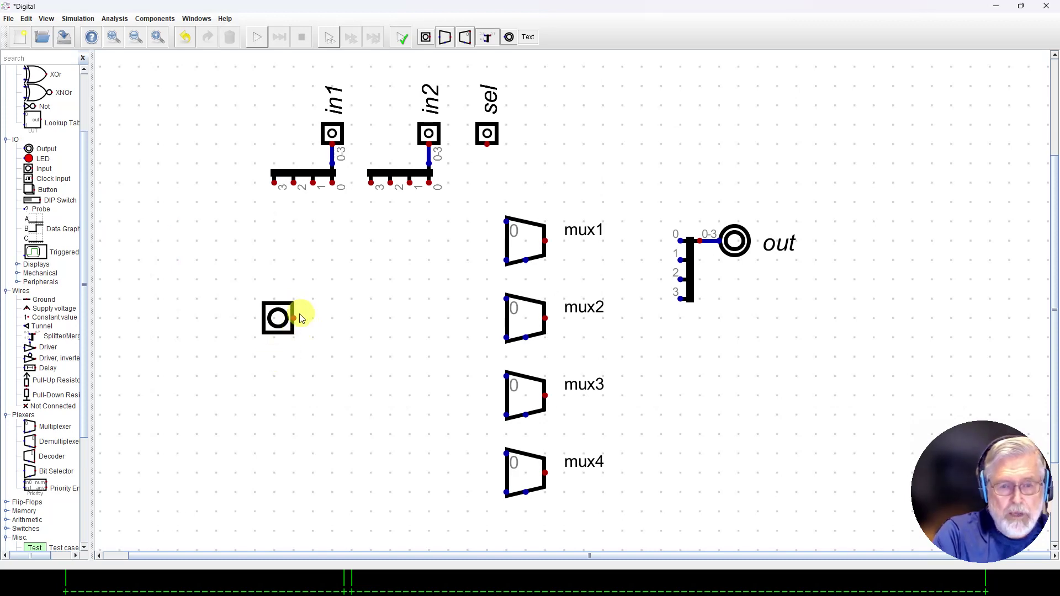
right_click(279, 323)
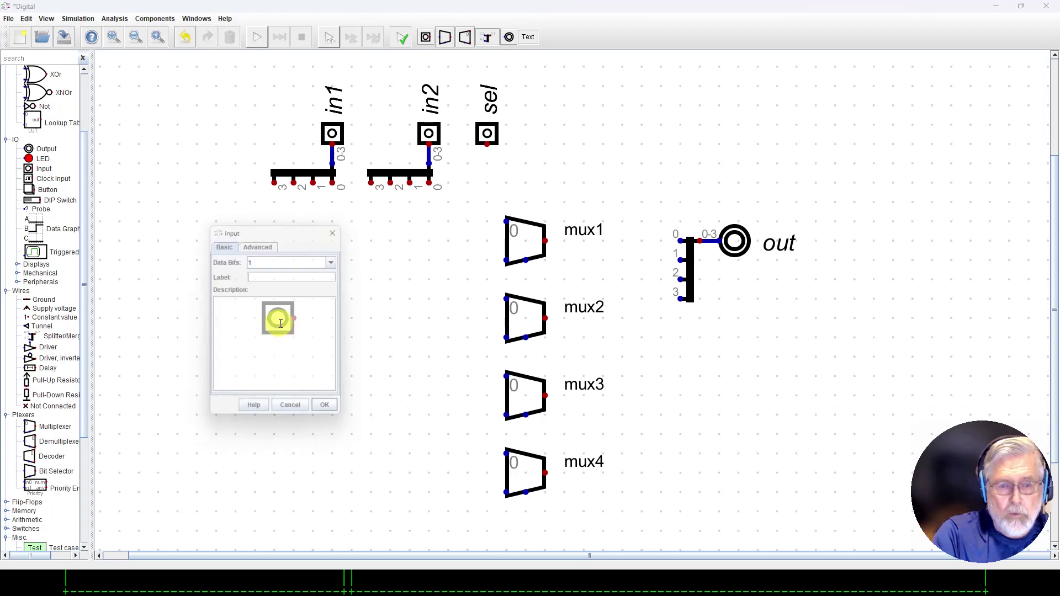
click(339, 257)
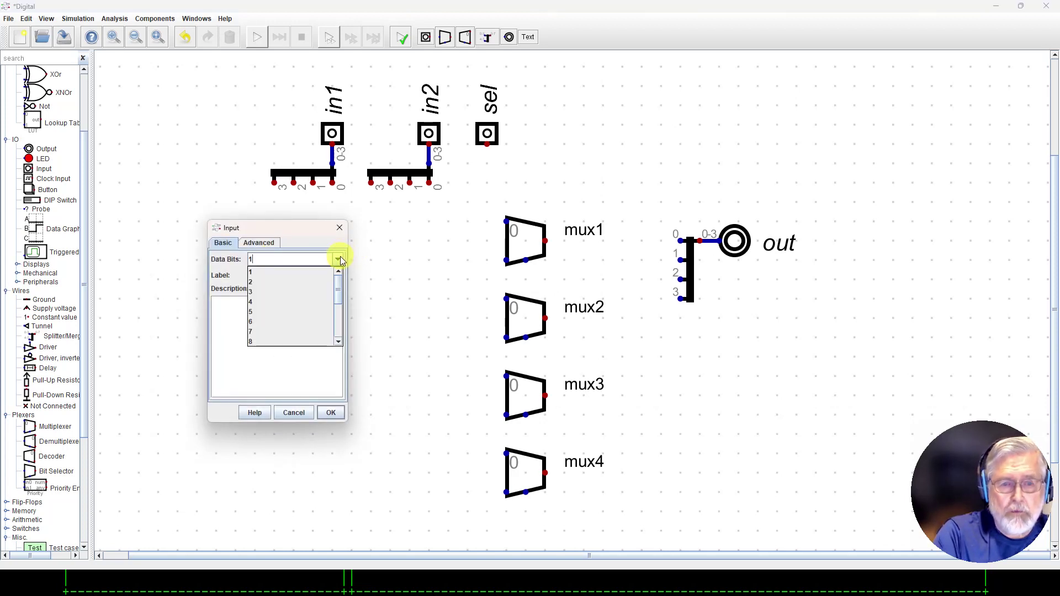
click(258, 302)
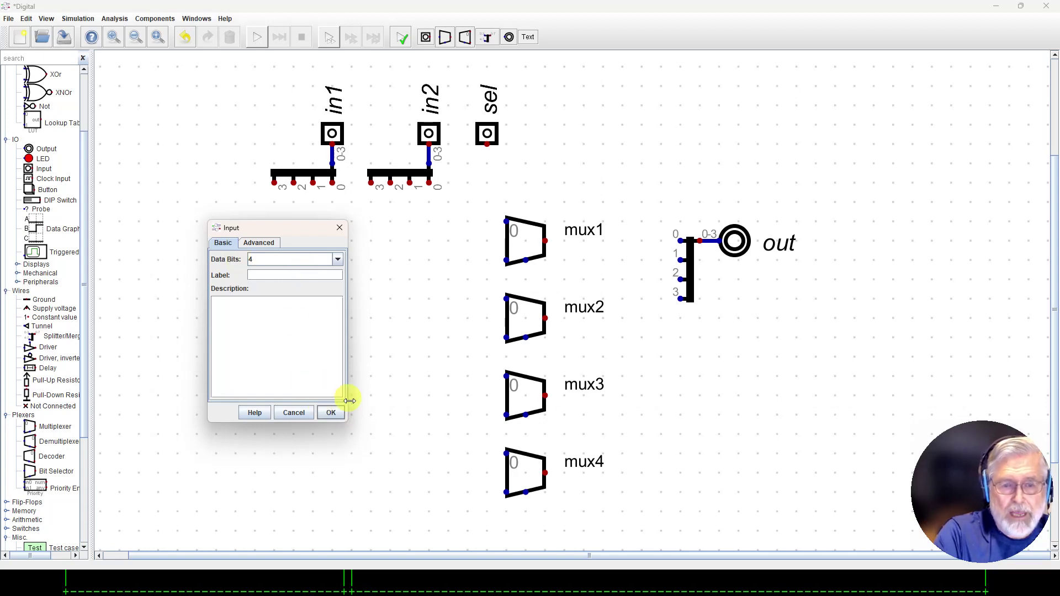
click(330, 423)
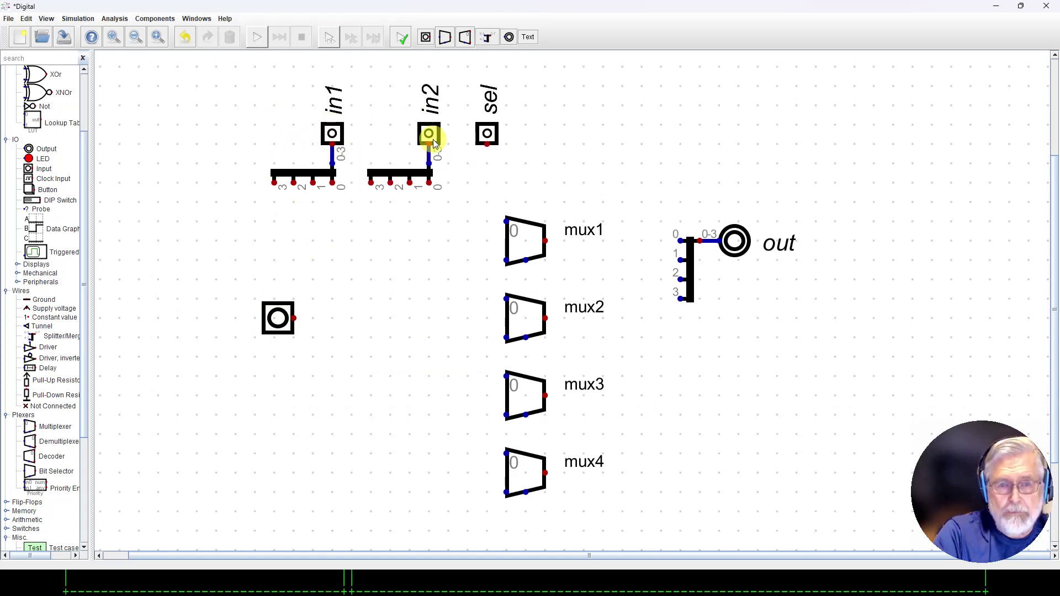
drag(236, 276, 364, 360)
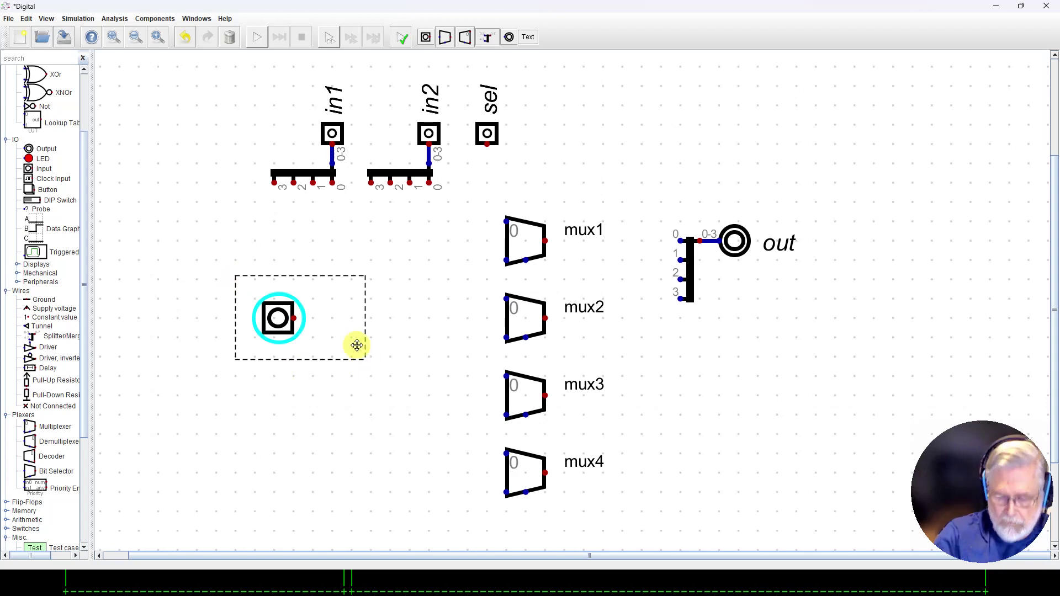
Step: Delete the selected unlabeled input
key(Delete)
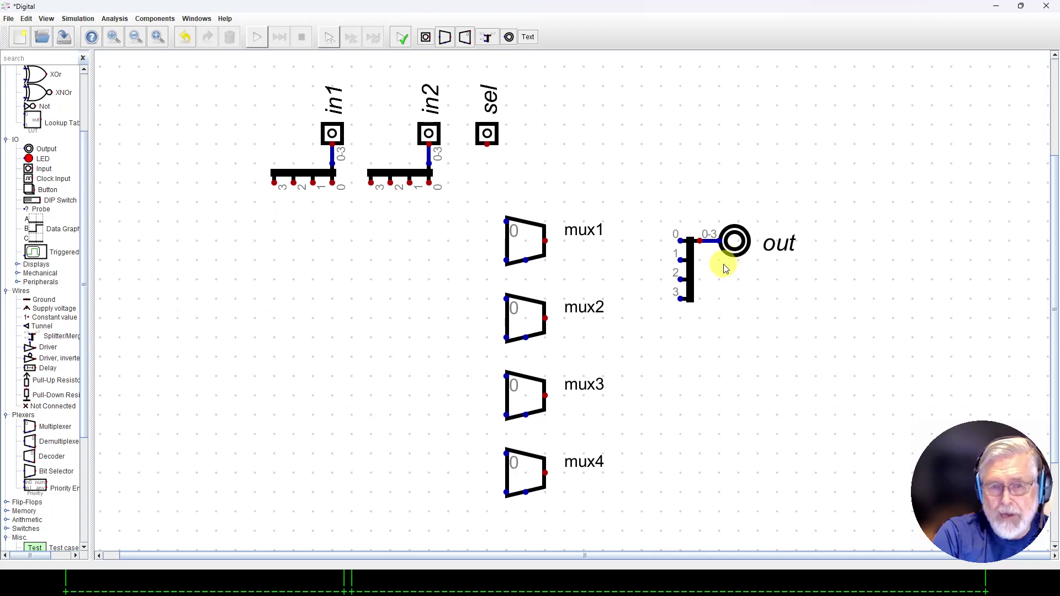
right_click(307, 180)
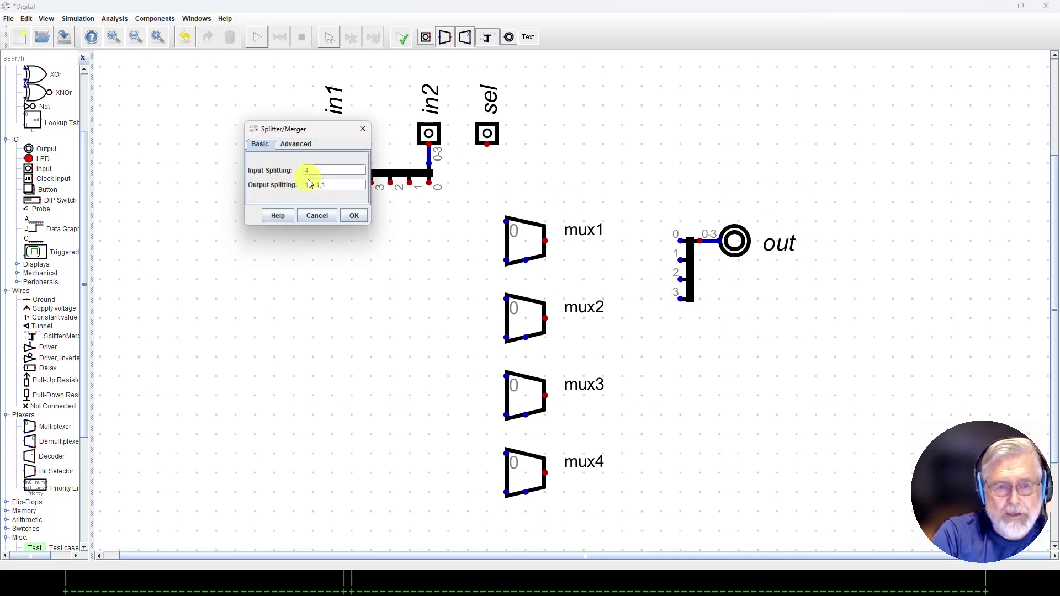
drag(291, 129, 261, 157)
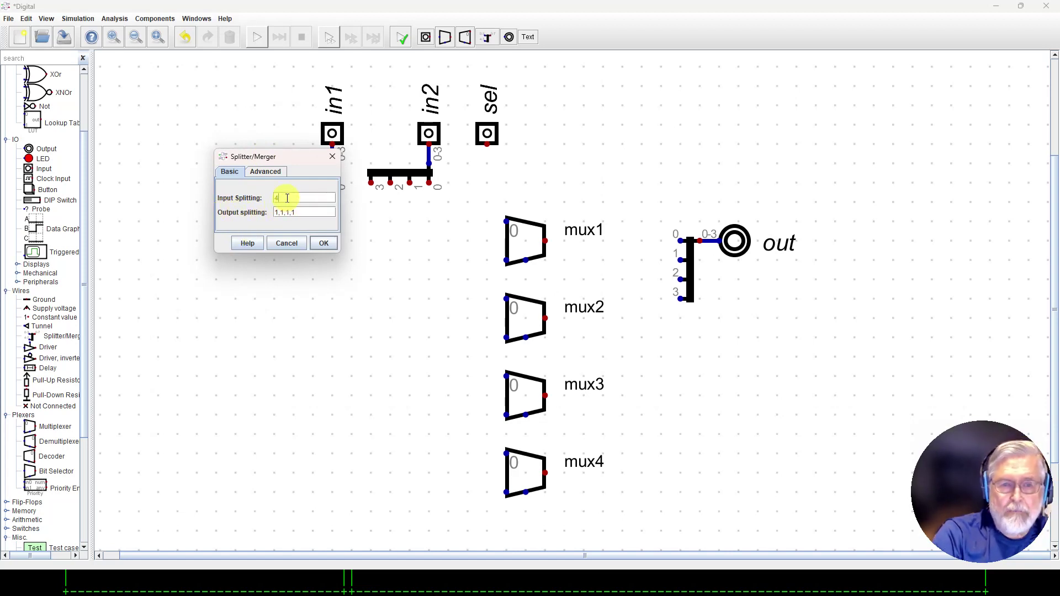
mouse_move(304, 199)
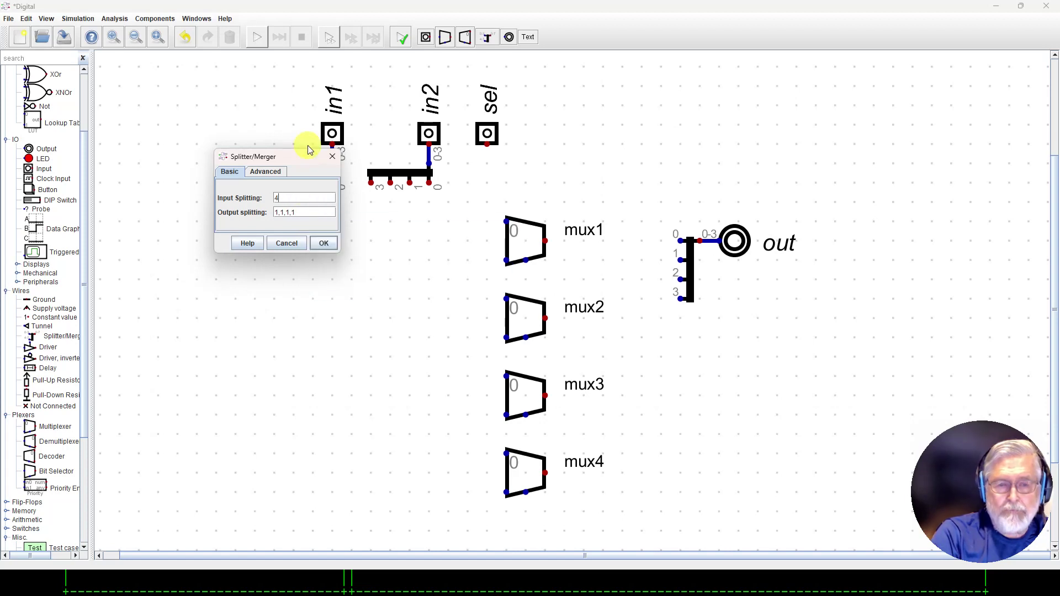
drag(300, 163, 244, 154)
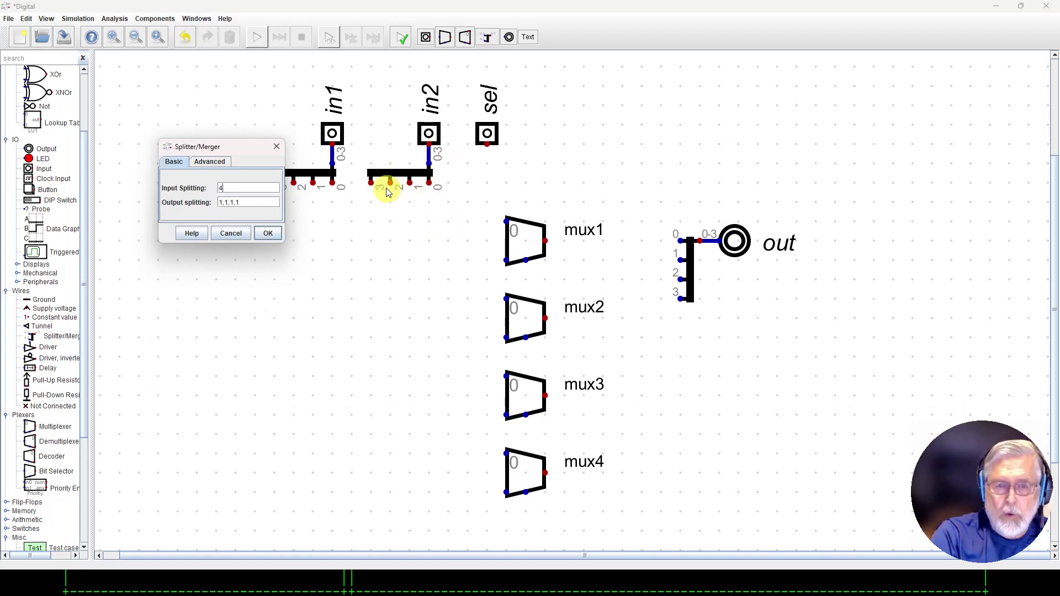
Step: Close the in1 splitter settings and inspect the out merger's Input Splitting value 1,1,1,1
click(243, 235)
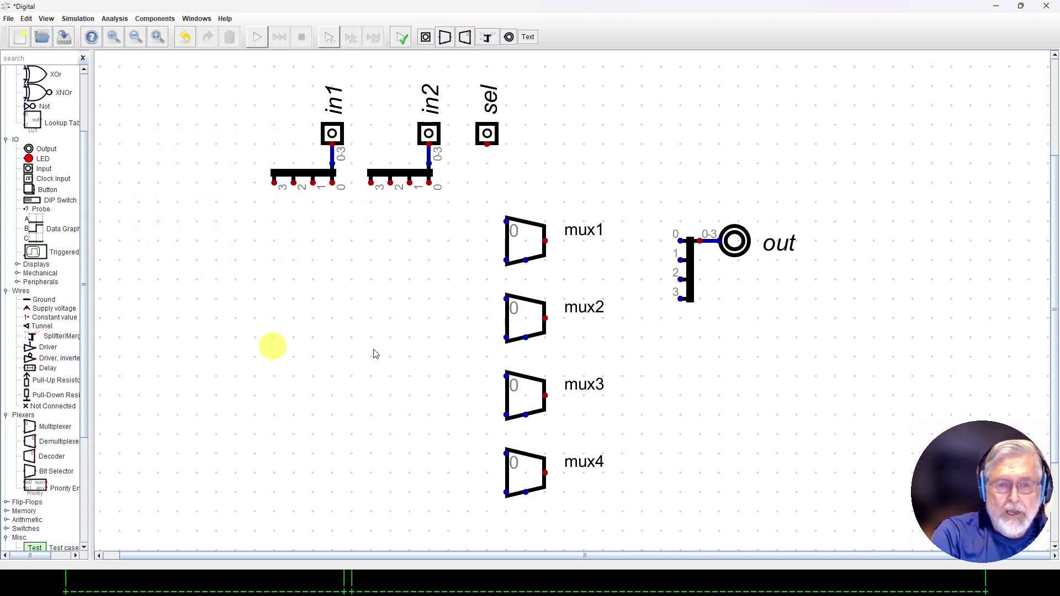
right_click(691, 268)
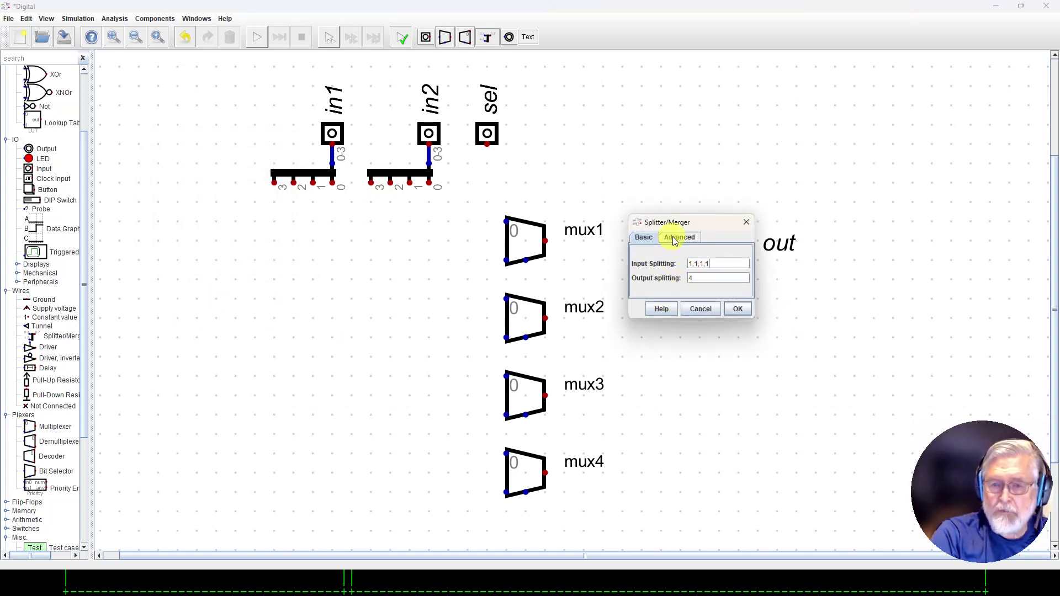
drag(681, 220, 288, 272)
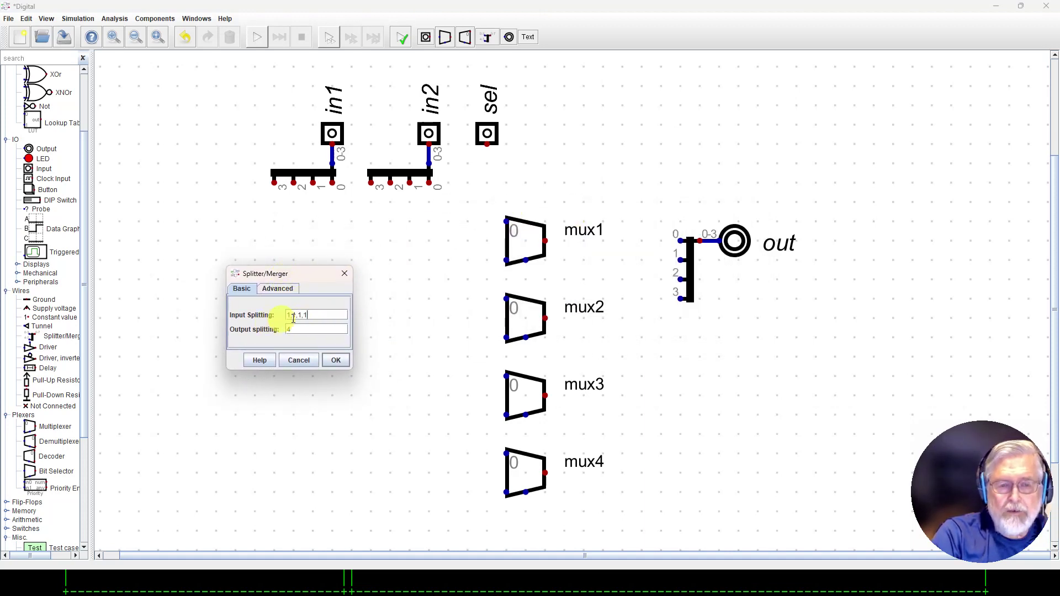
triple_click(298, 318)
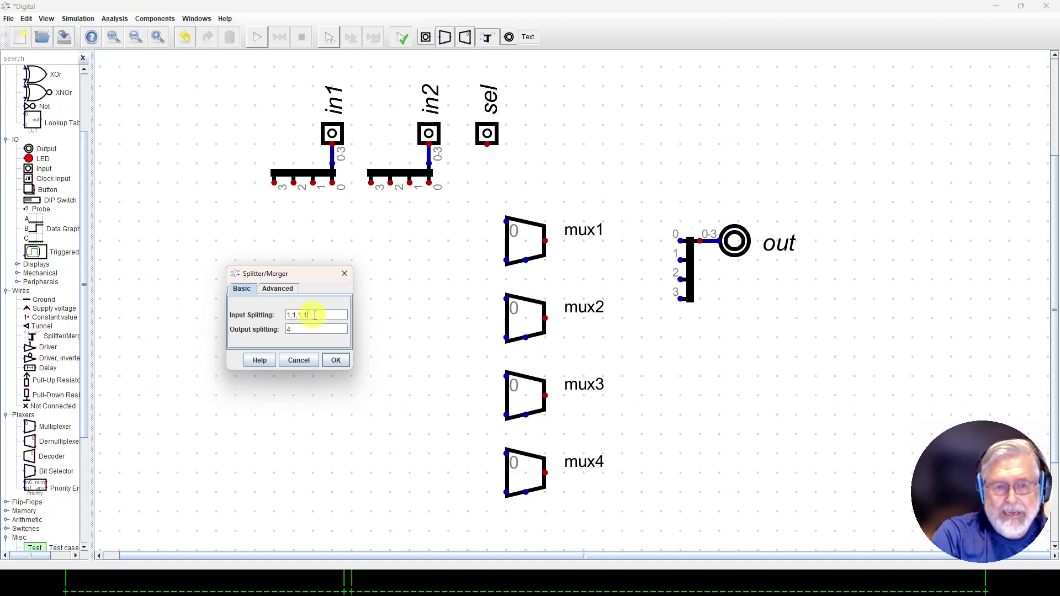
click(318, 315)
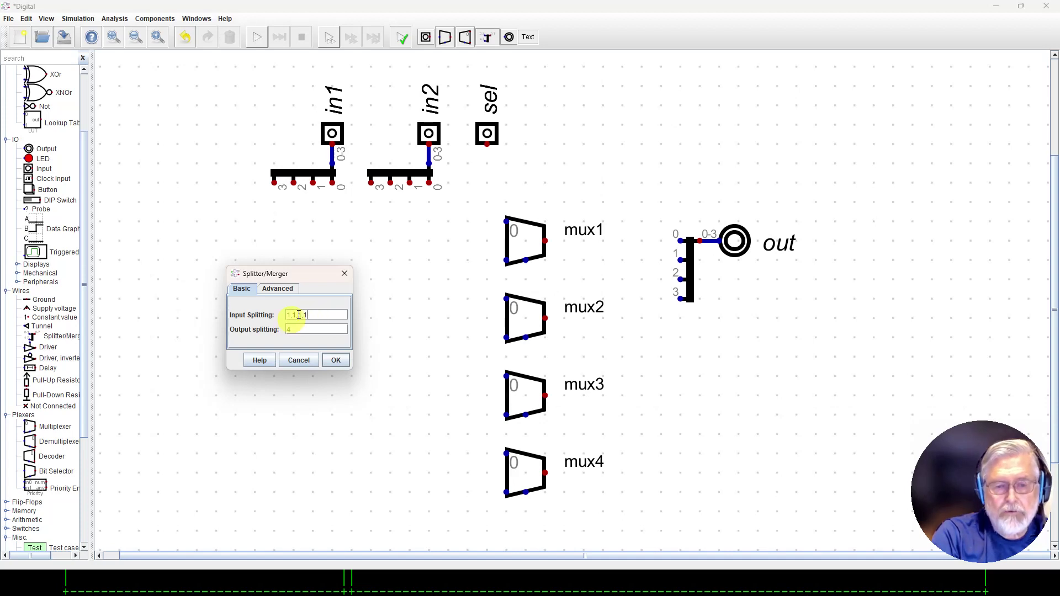
triple_click(300, 317)
drag(300, 317, 310, 314)
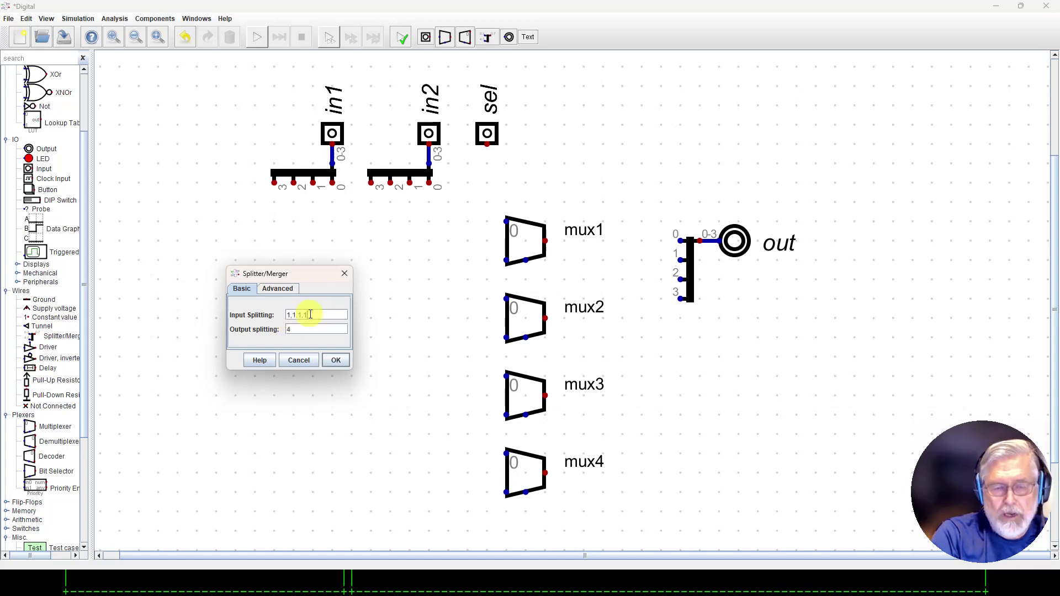
click(312, 314)
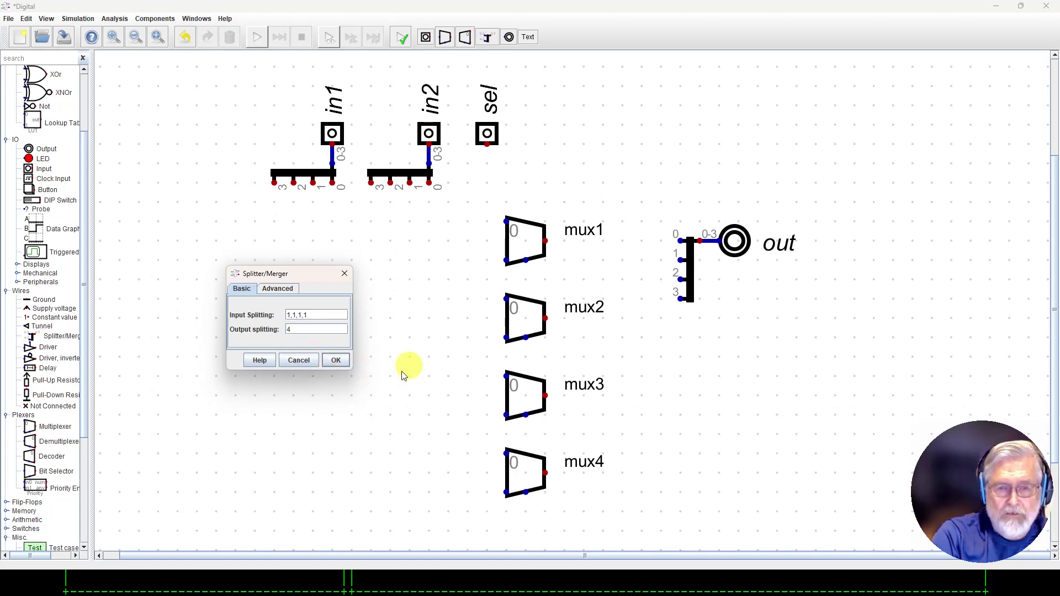
Step: Close the merger settings and run a vertical sel wire down past mux4
click(299, 363)
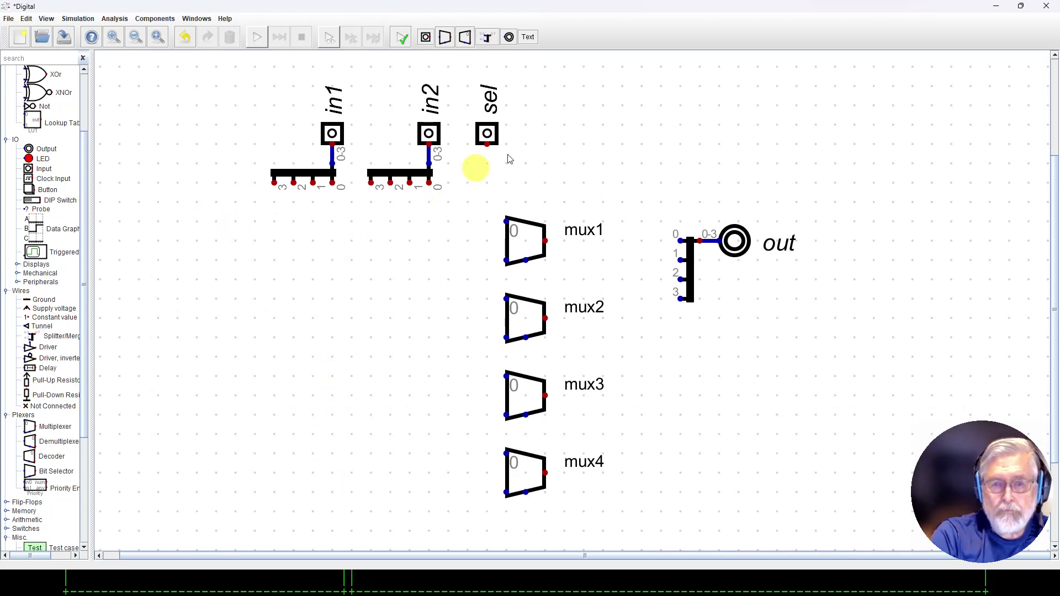
click(488, 145)
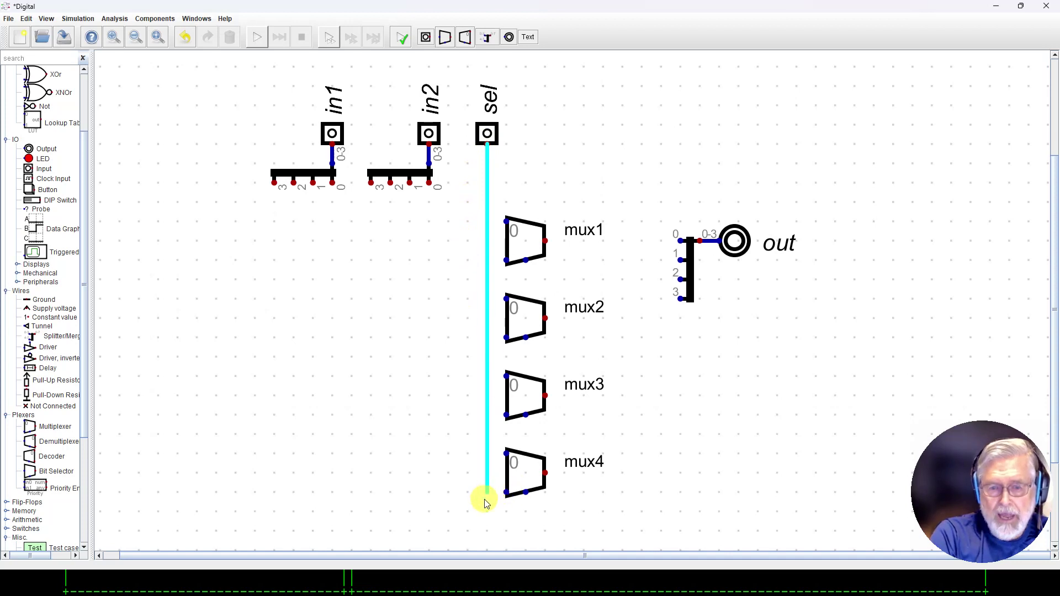
click(488, 531)
key(Escape)
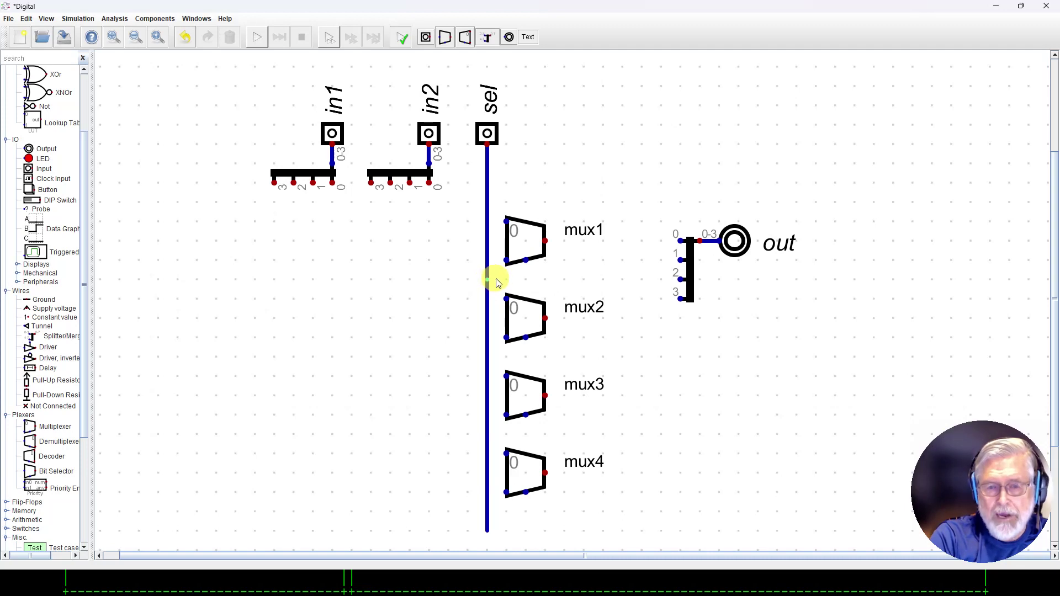
Step: Branch the sel wire to the select pins of mux1 and mux2
click(490, 279)
click(527, 280)
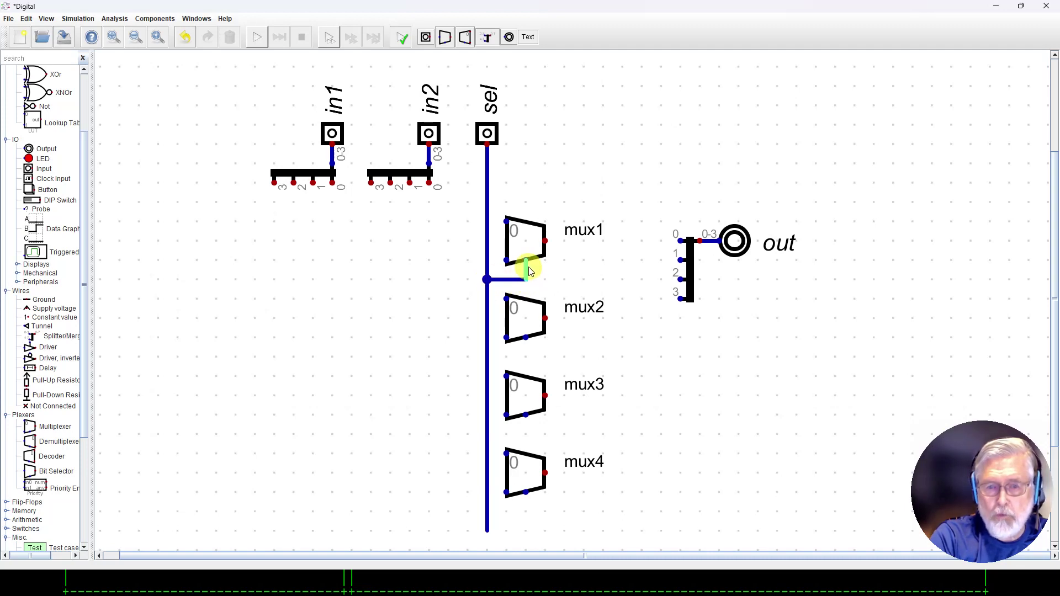
click(528, 267)
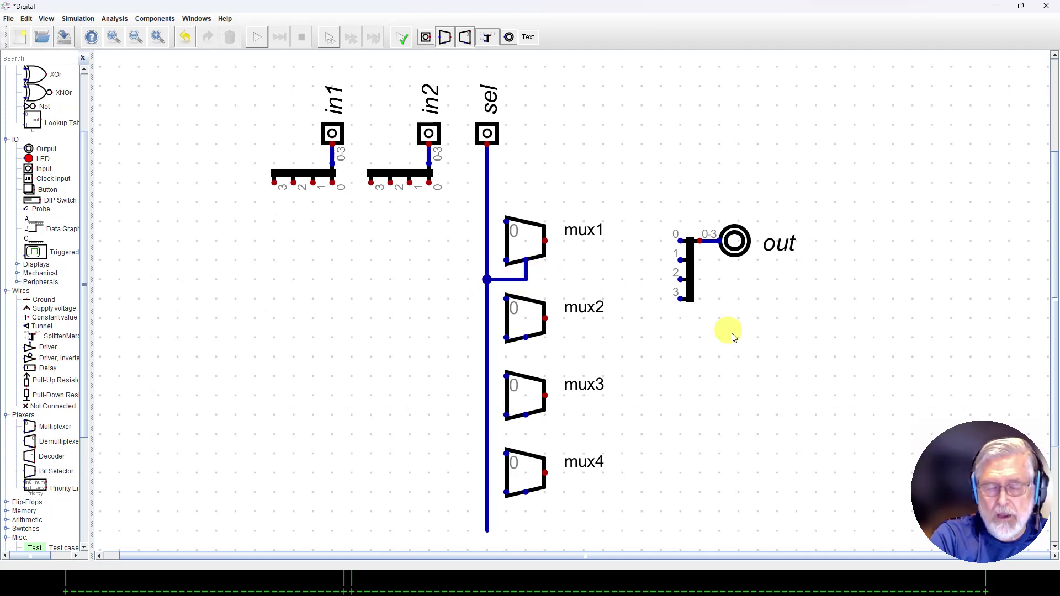
click(490, 357)
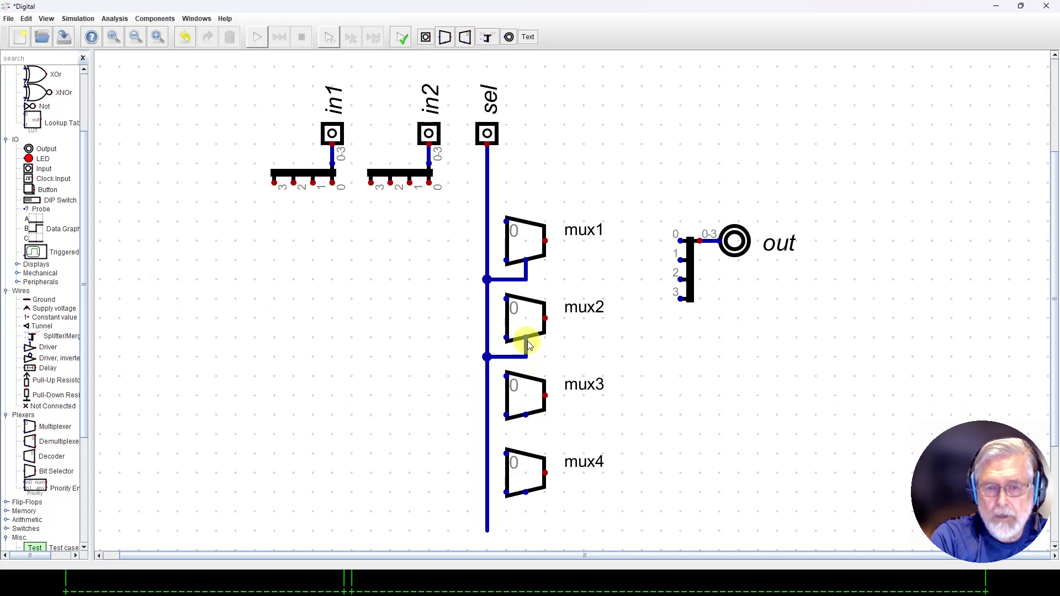
click(527, 342)
Step: Branch the sel wire to the select pins of mux3 and mux4
click(488, 434)
click(524, 435)
click(526, 420)
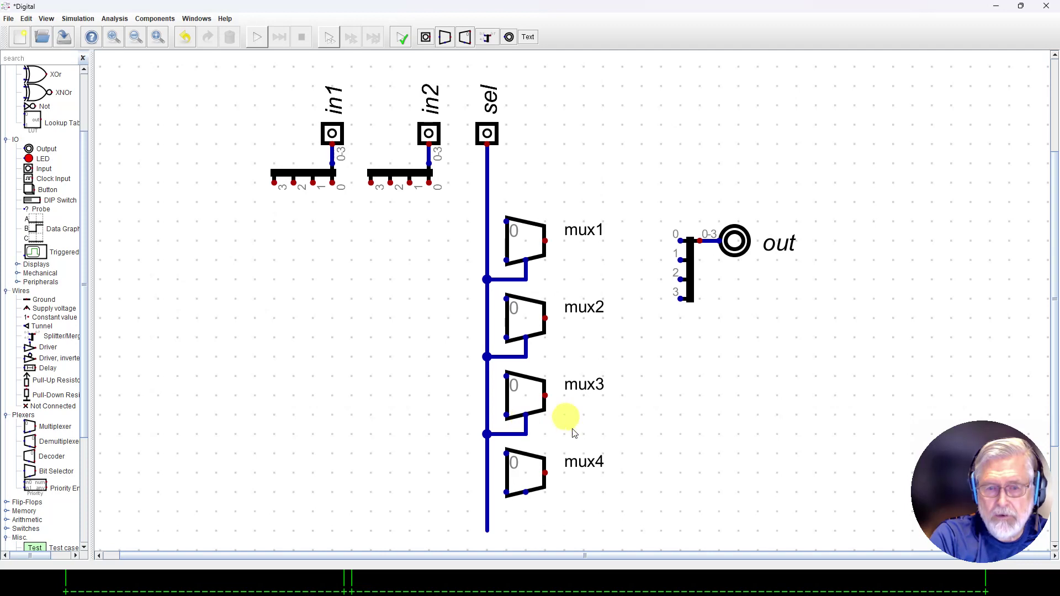
click(488, 511)
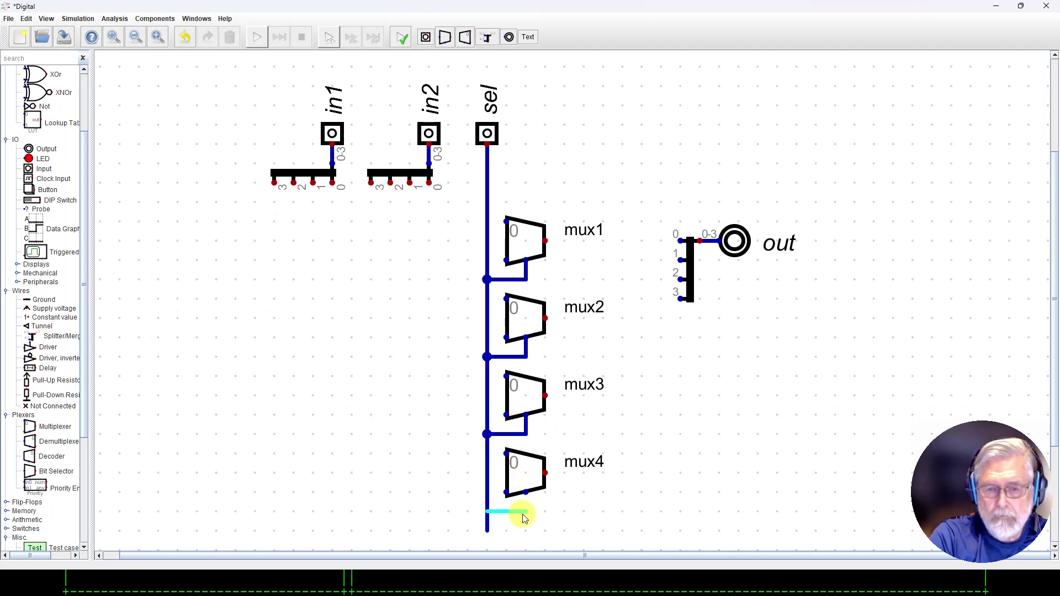
click(525, 511)
click(526, 495)
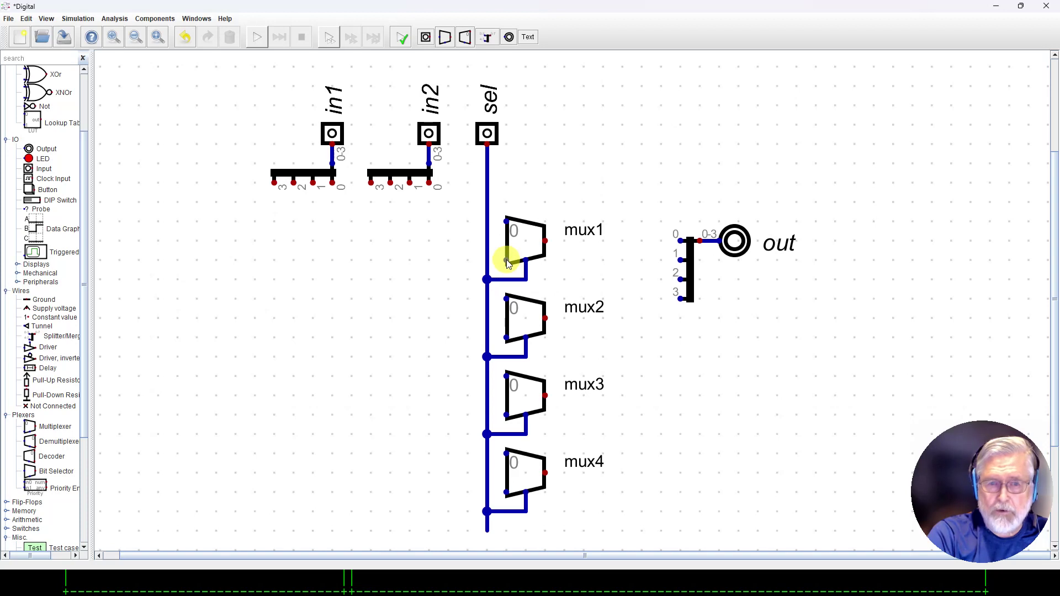
Step: Wire in1 bits 0–3 to the first data inputs of mux1 through mux4
mouse_move(505, 260)
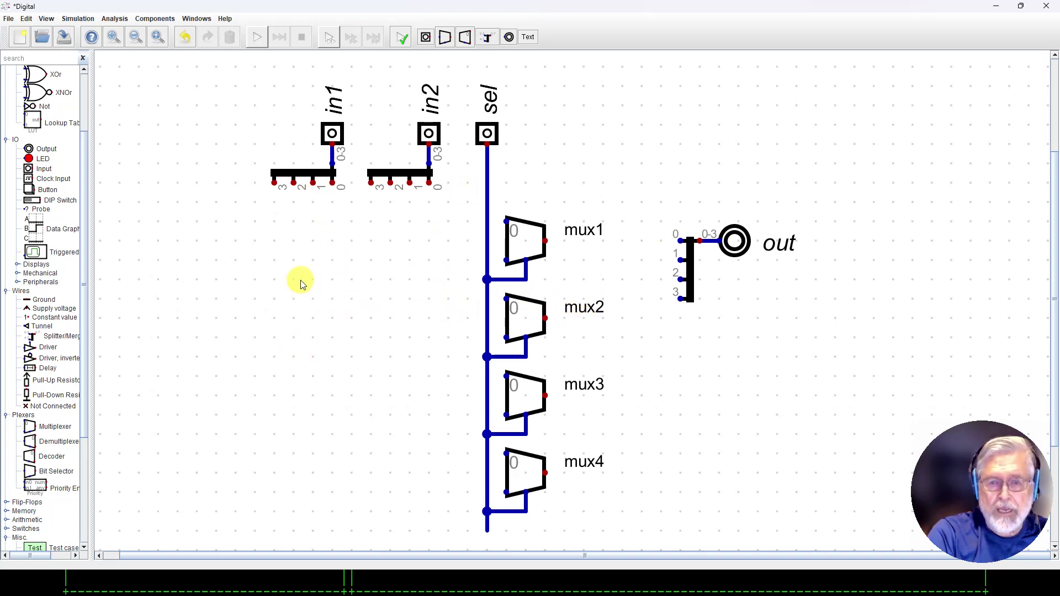
click(505, 221)
click(331, 221)
click(332, 184)
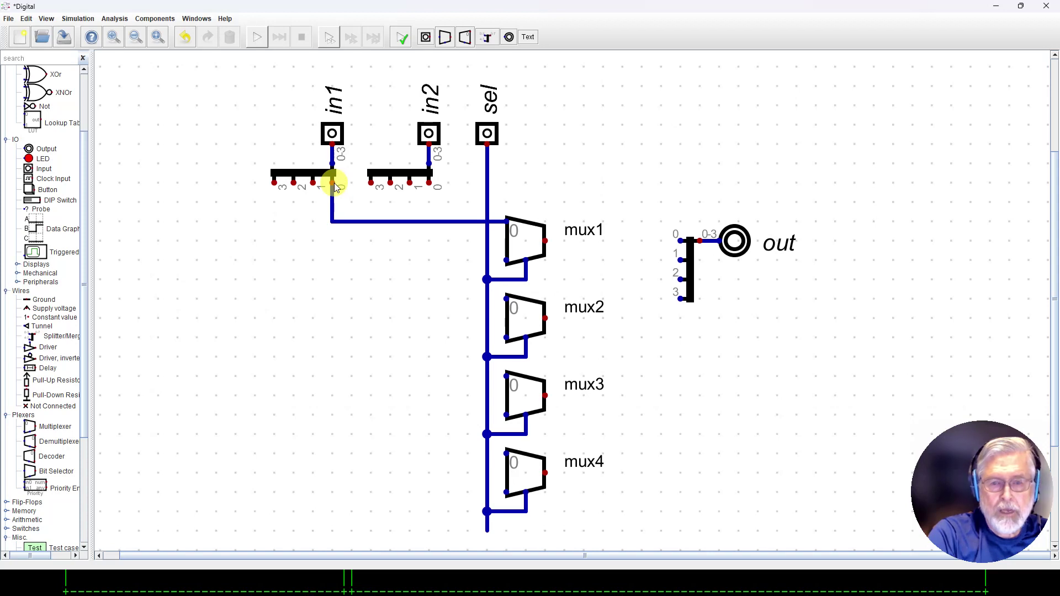
click(505, 299)
click(313, 300)
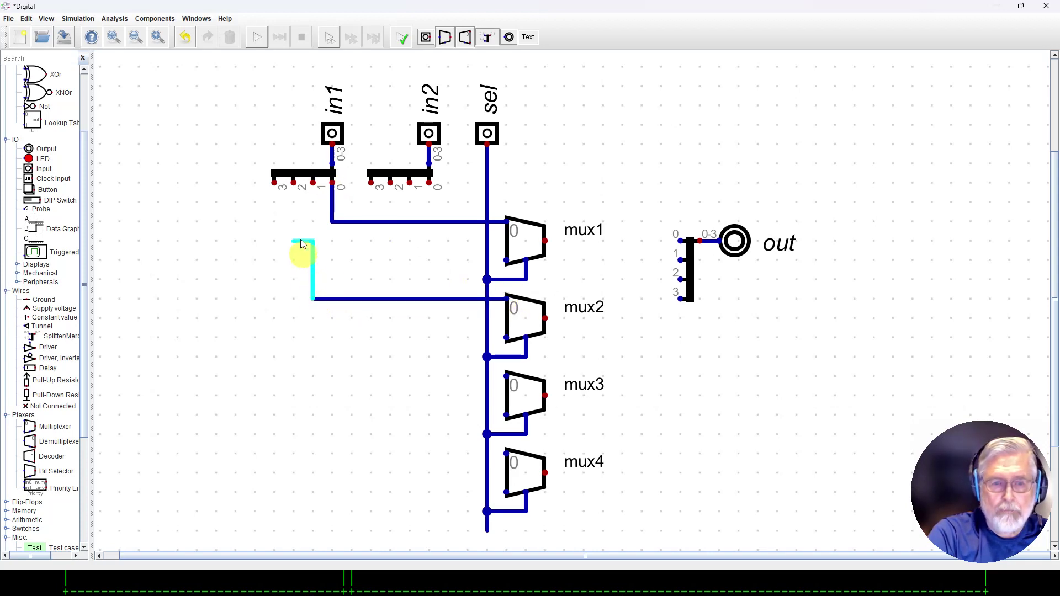
click(314, 184)
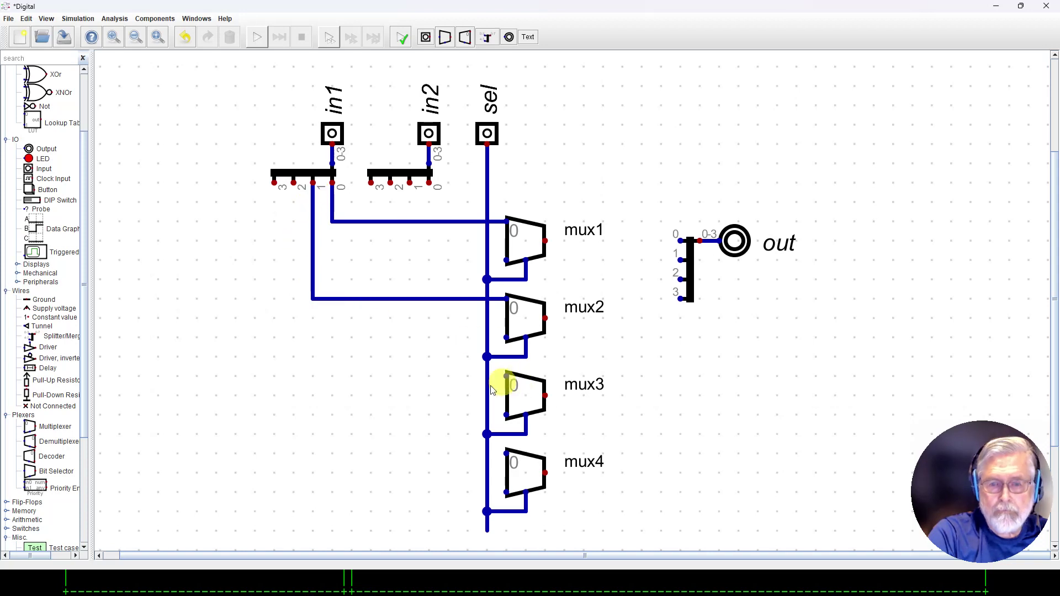
click(505, 376)
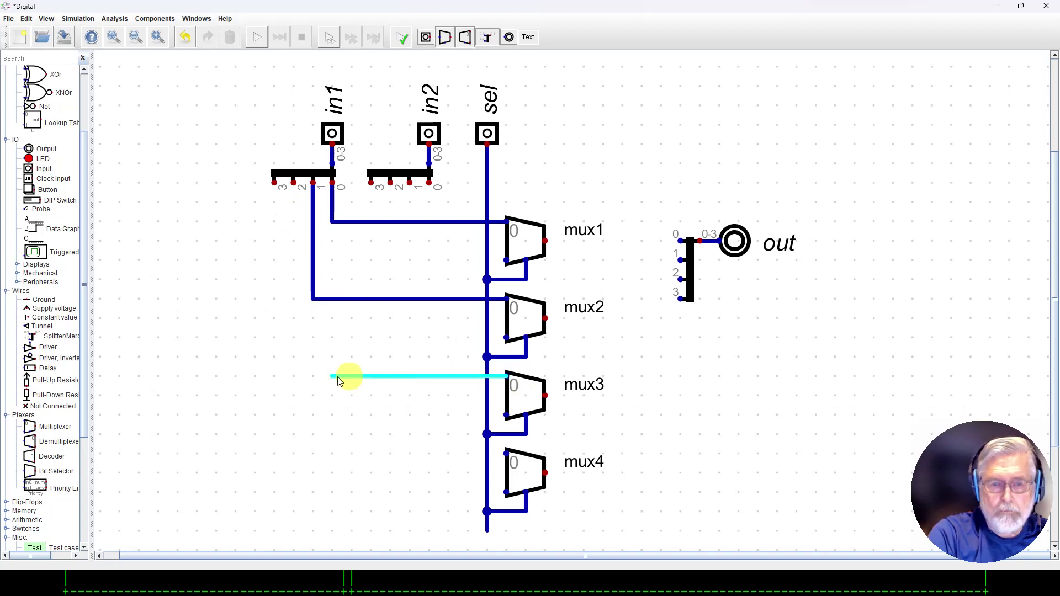
click(293, 376)
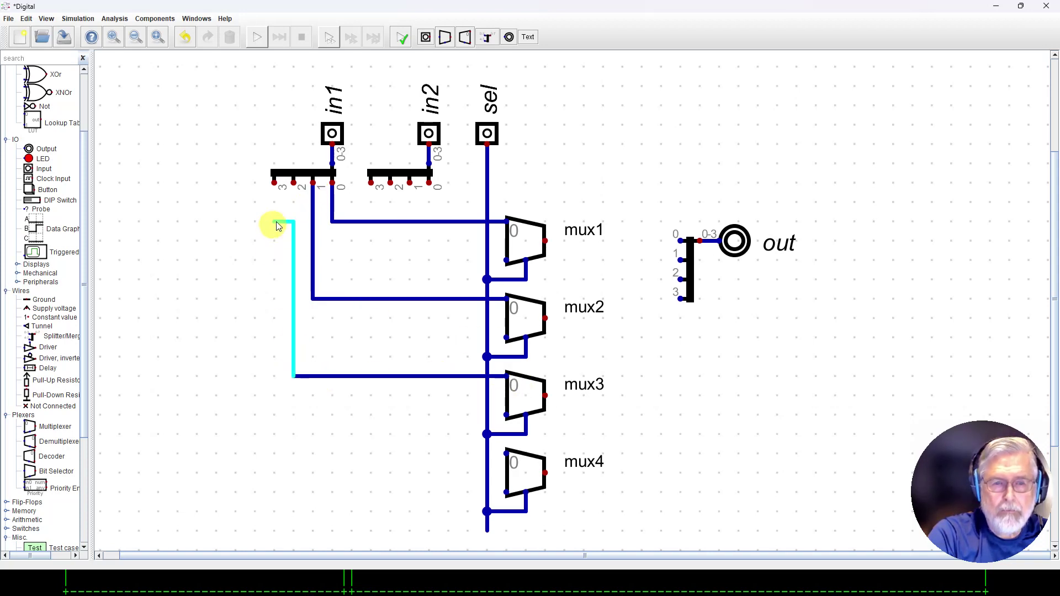
click(293, 187)
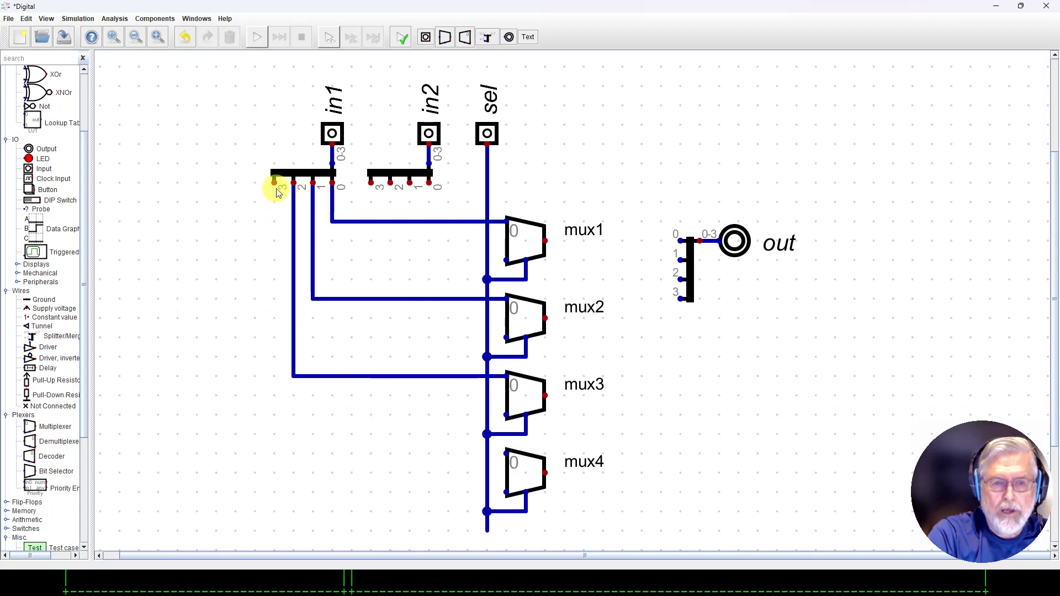
click(275, 183)
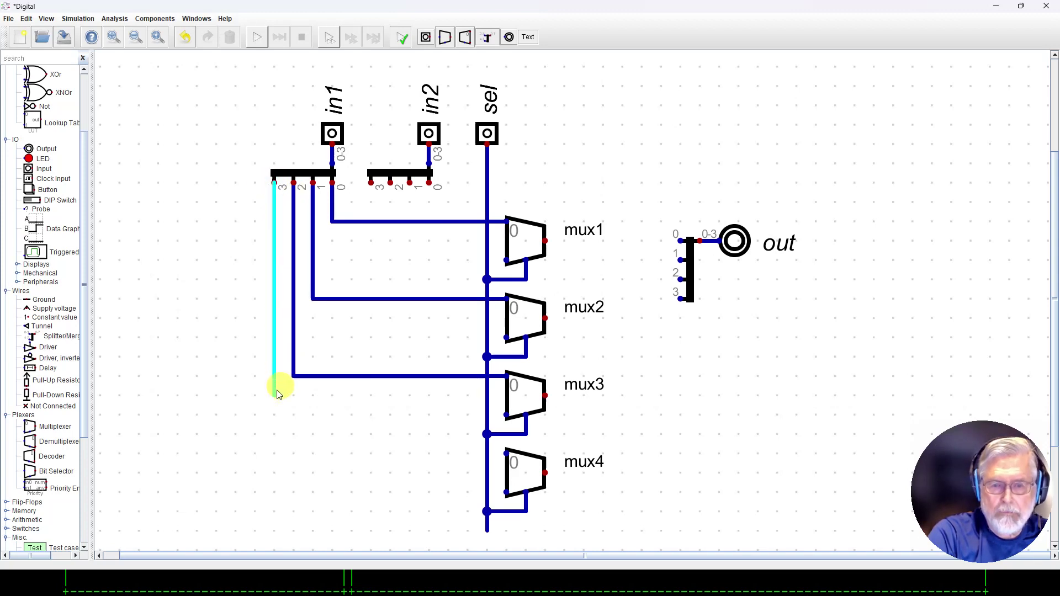
click(272, 453)
click(502, 461)
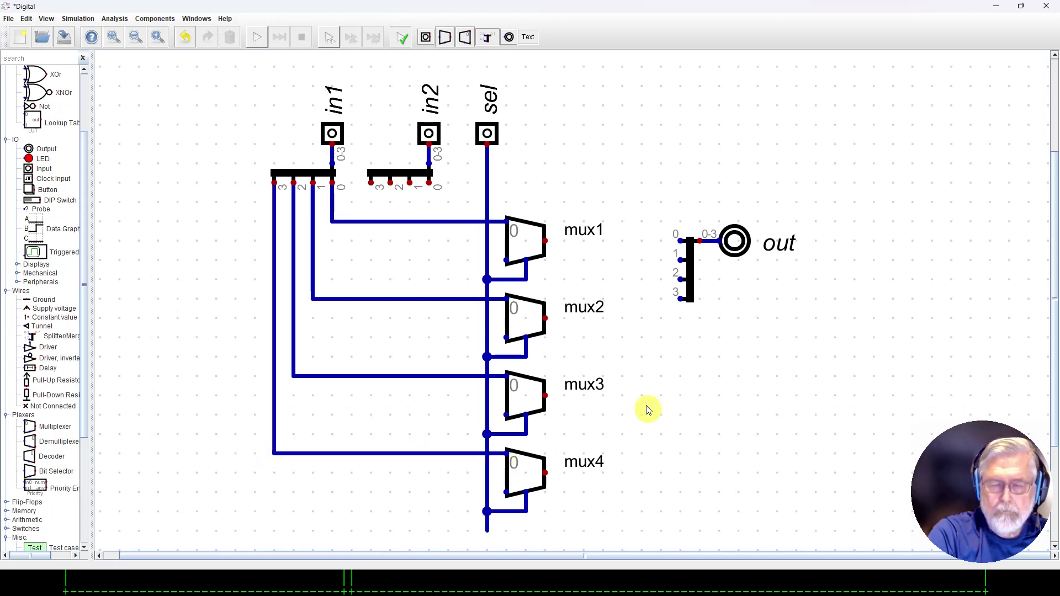
Step: Wire in2 bits 0–3 to the second data inputs of mux1 through mux4
click(505, 261)
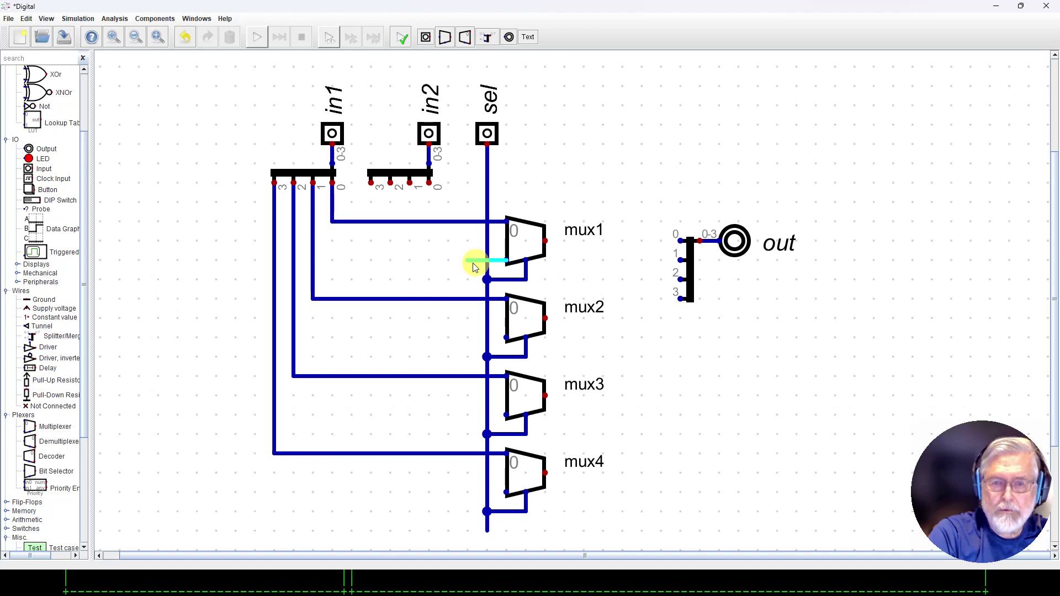
click(429, 183)
click(409, 183)
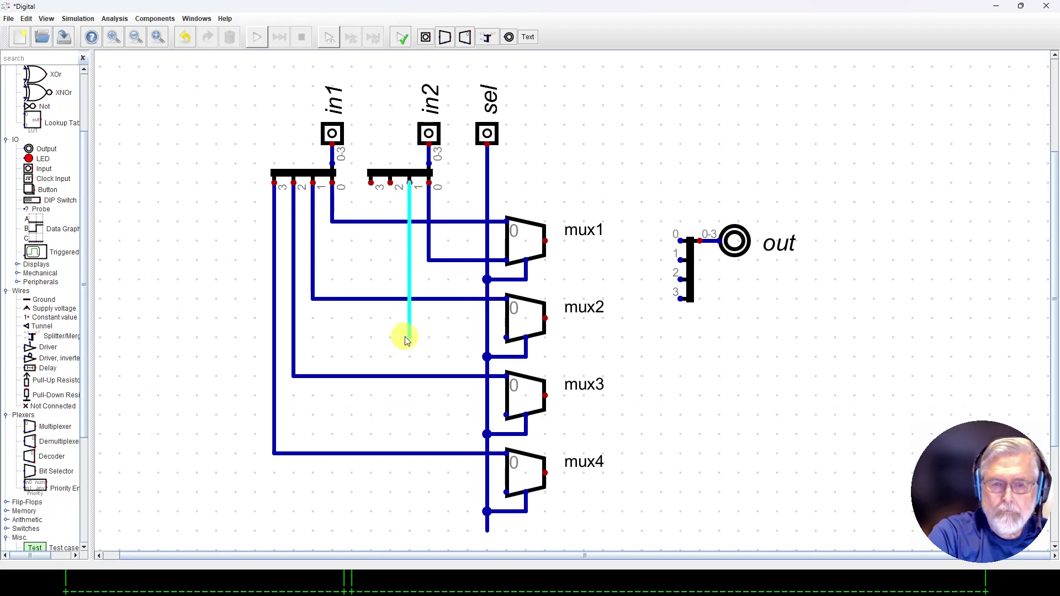
click(500, 339)
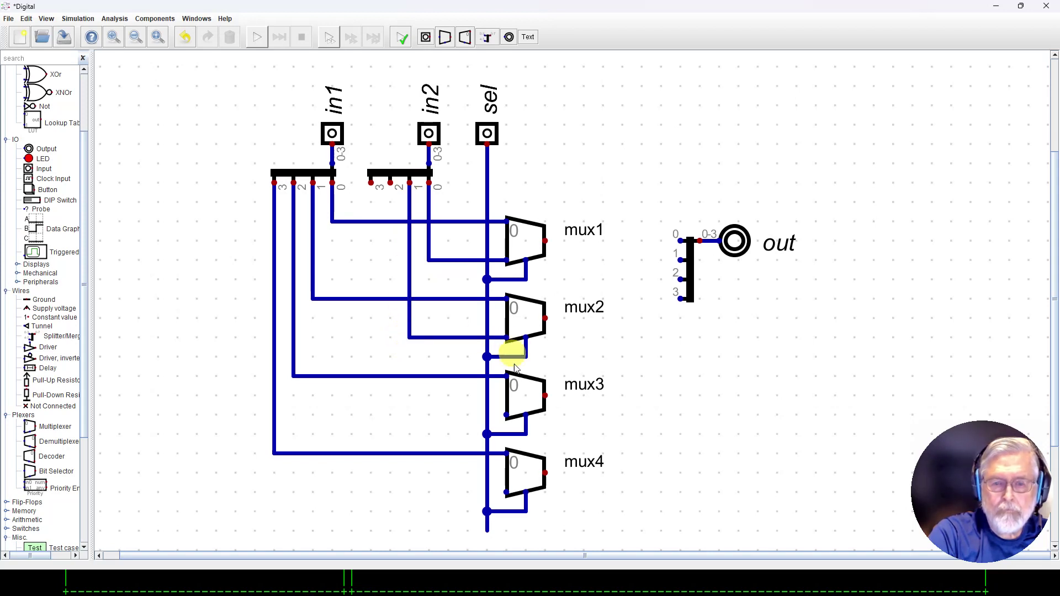
click(504, 415)
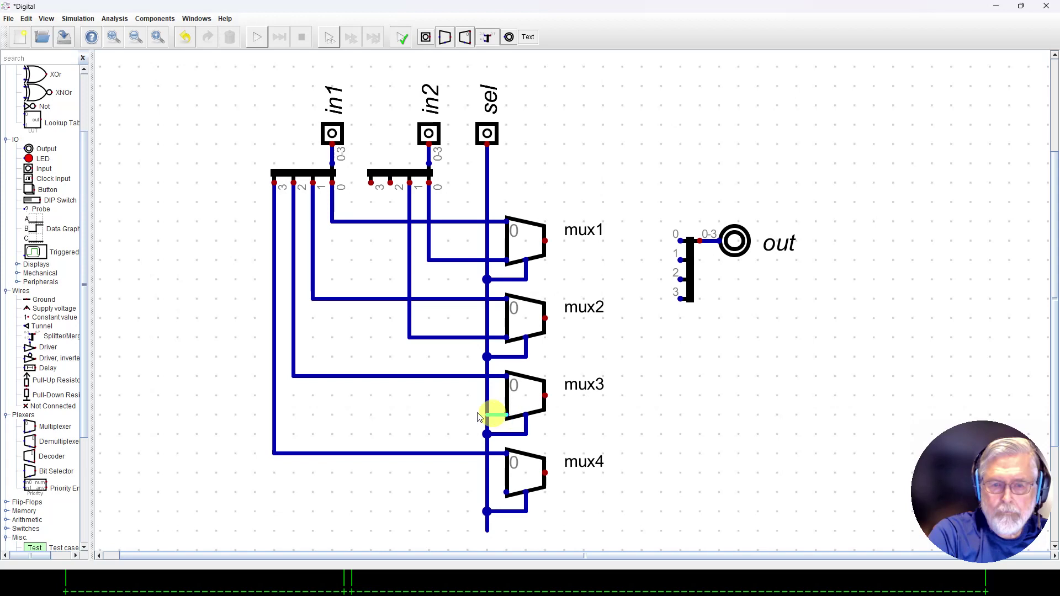
click(391, 415)
click(392, 184)
click(371, 184)
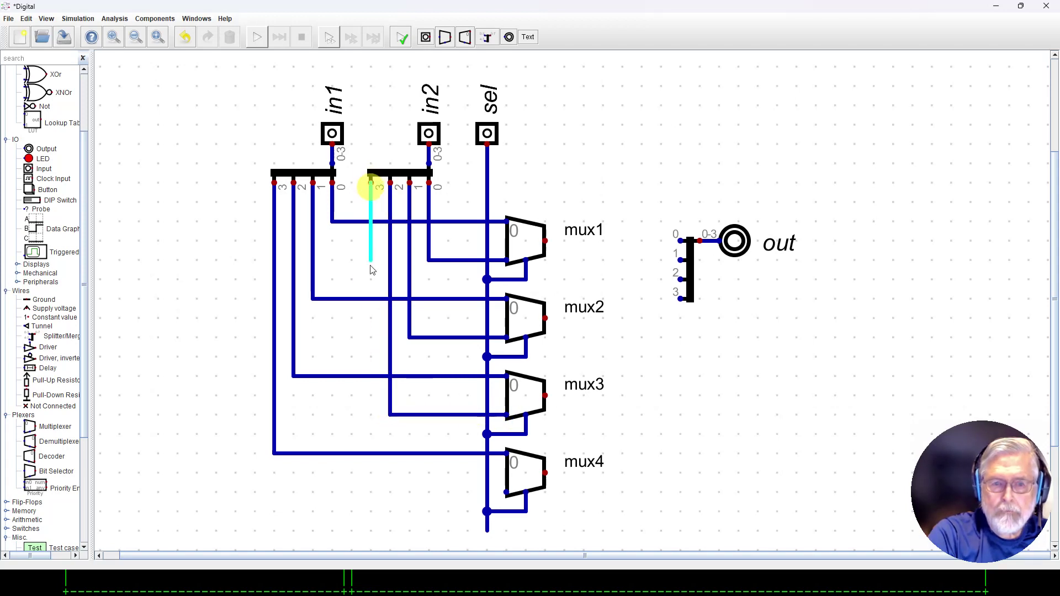
click(373, 493)
click(505, 492)
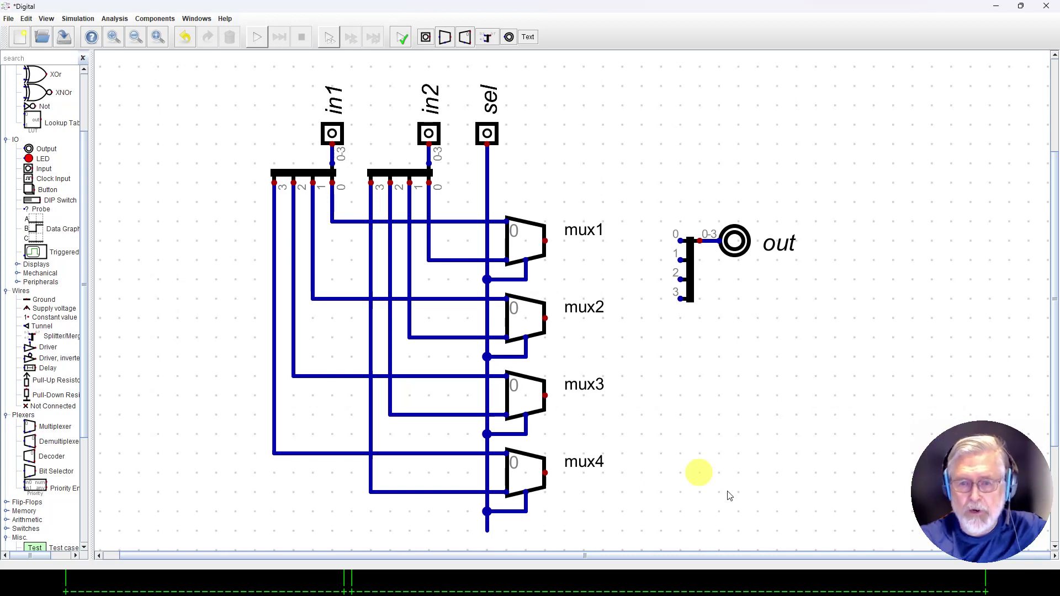
Step: Connect the mux1 and mux2 outputs to out splitter bits 0 and 1
click(545, 240)
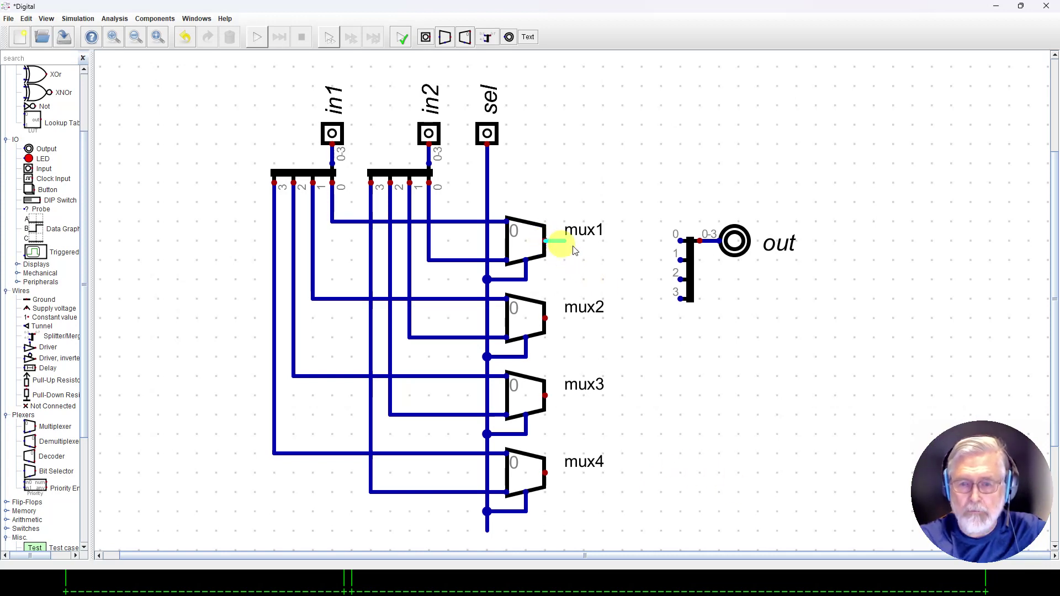
click(675, 241)
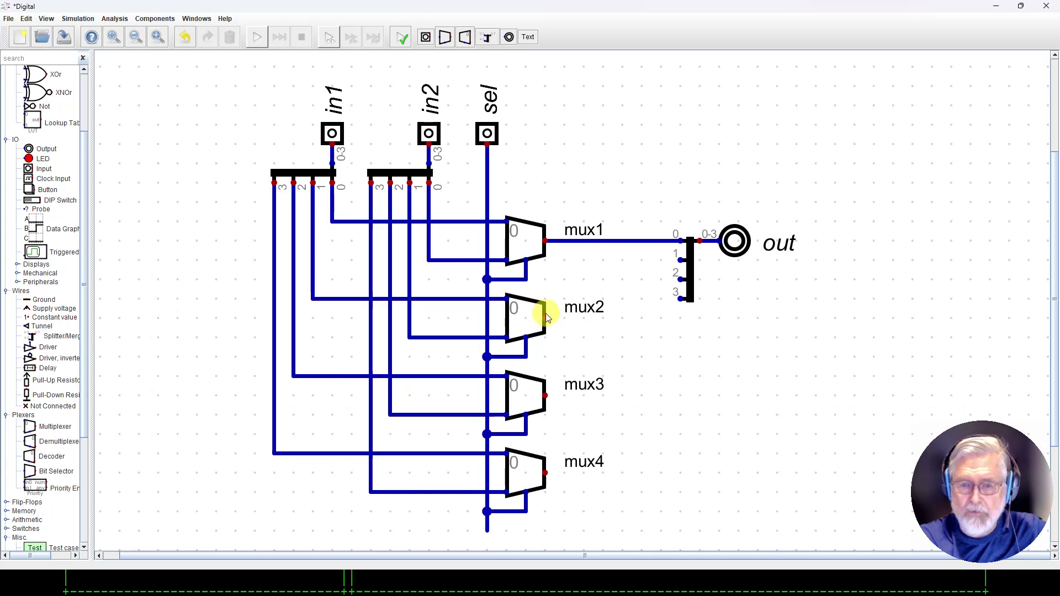
click(545, 316)
click(621, 319)
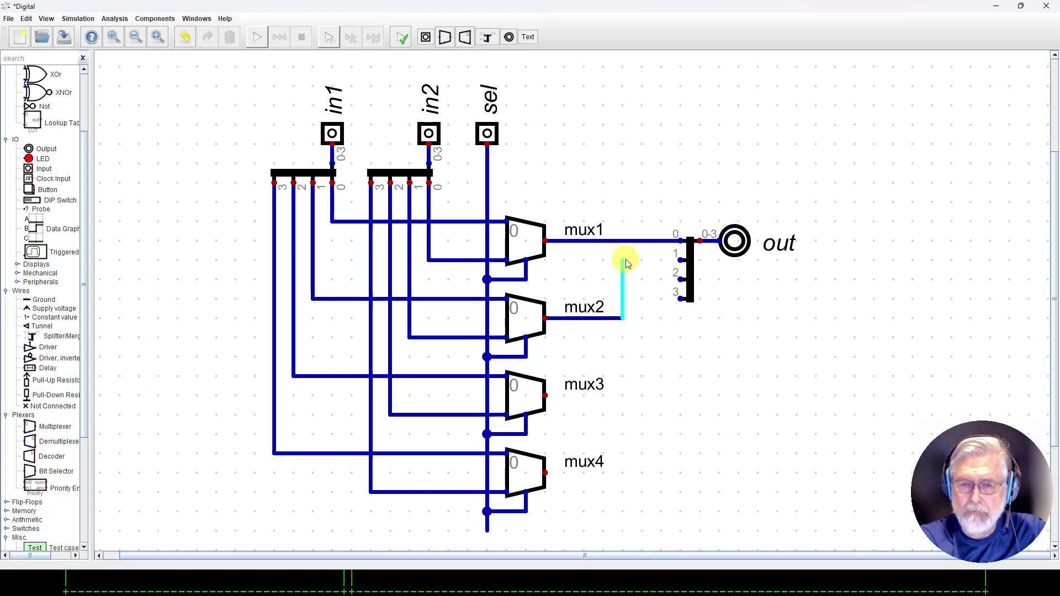
click(623, 259)
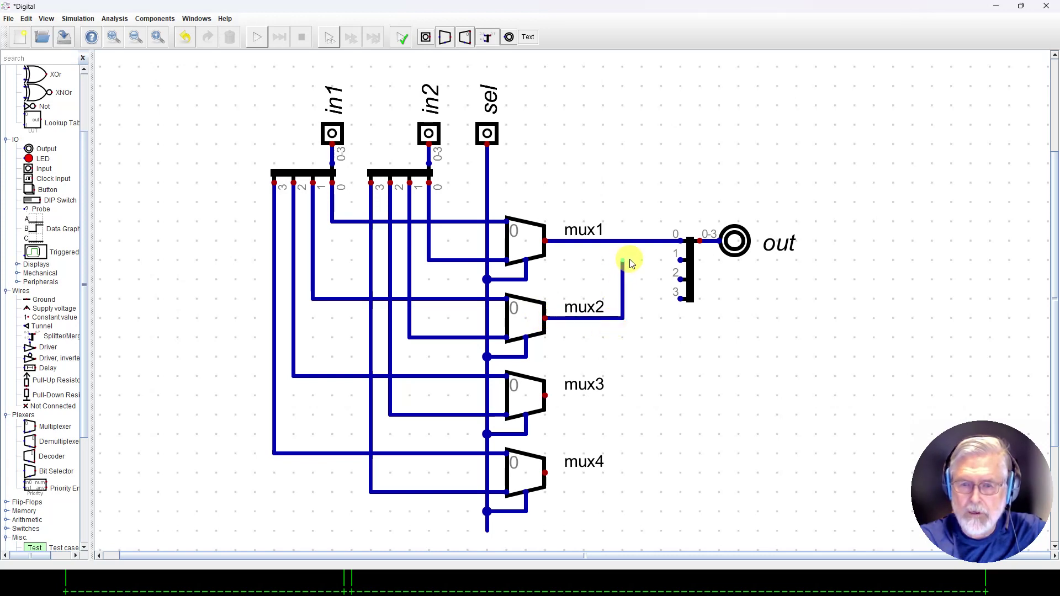
click(679, 259)
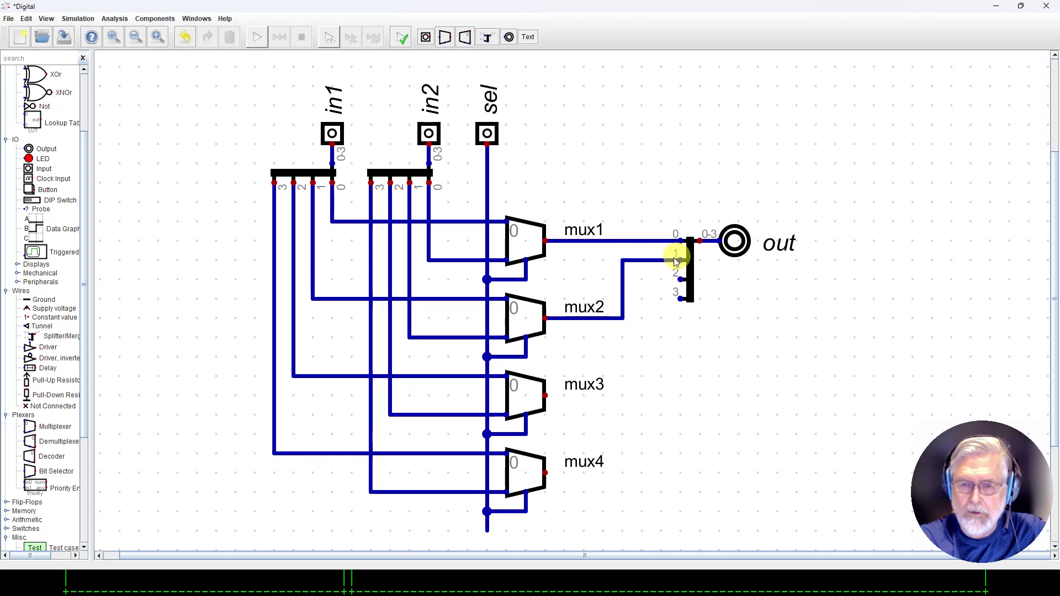
Step: Connect the mux3 and mux4 outputs to out splitter bits 2 and 3
click(548, 398)
click(642, 395)
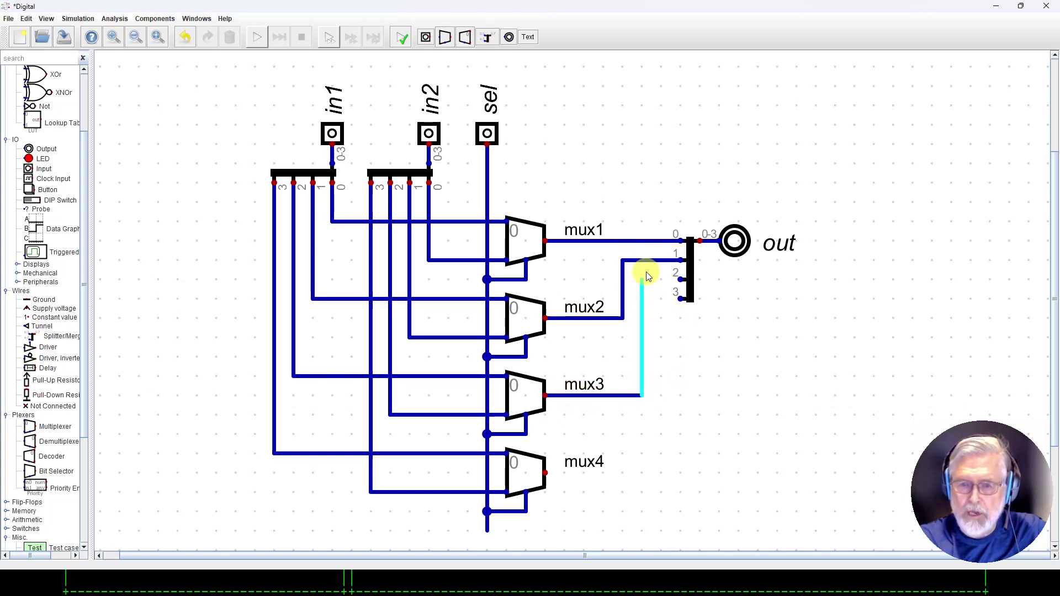
click(643, 281)
click(682, 280)
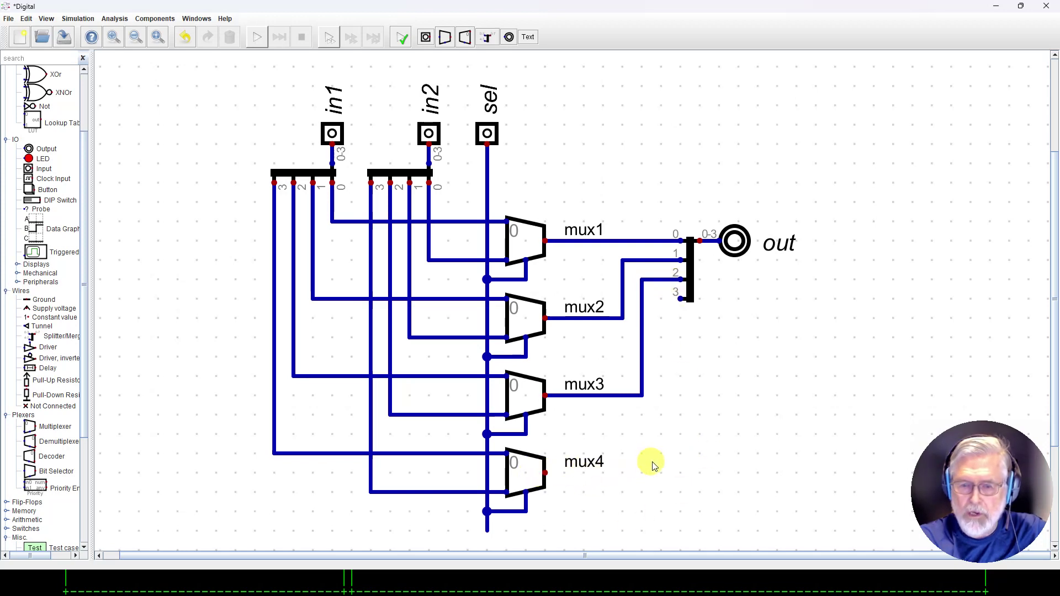
click(545, 473)
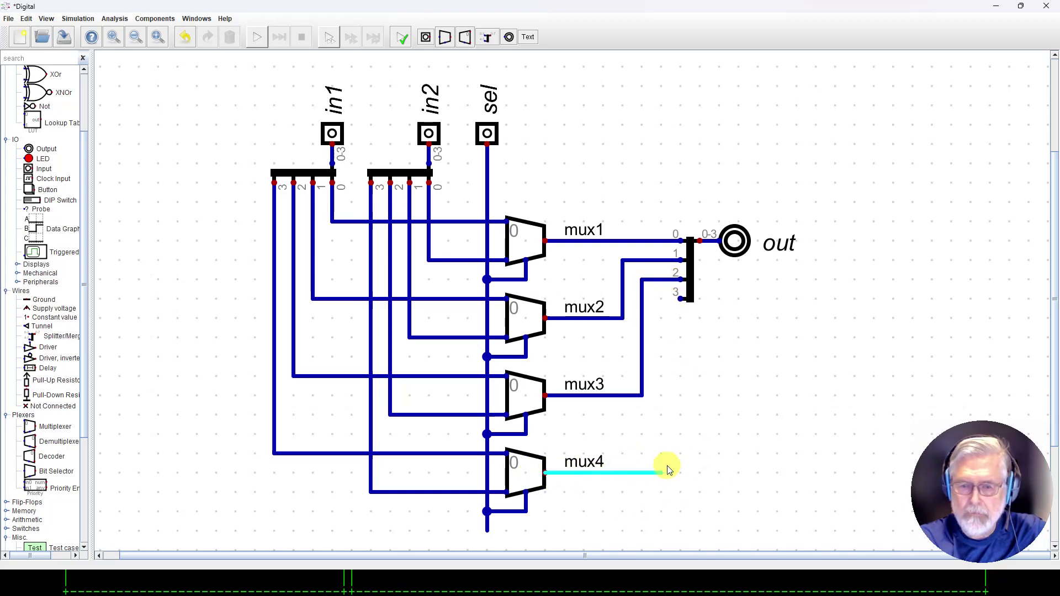
click(658, 299)
click(680, 299)
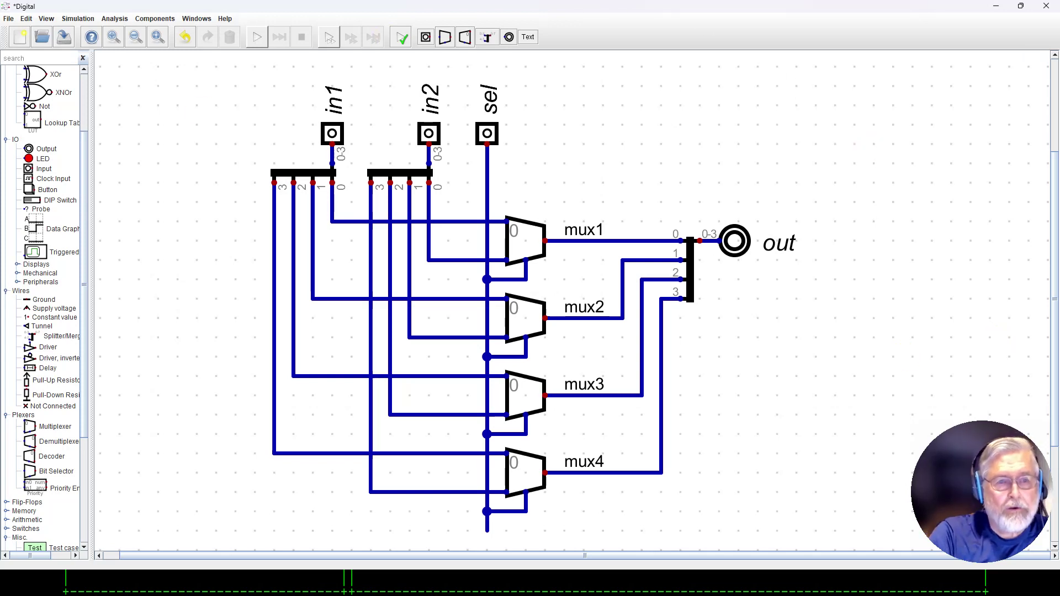
Step: Run Analysis on the circuit, dismiss the bit-width error, and check the out pin's settings
click(112, 19)
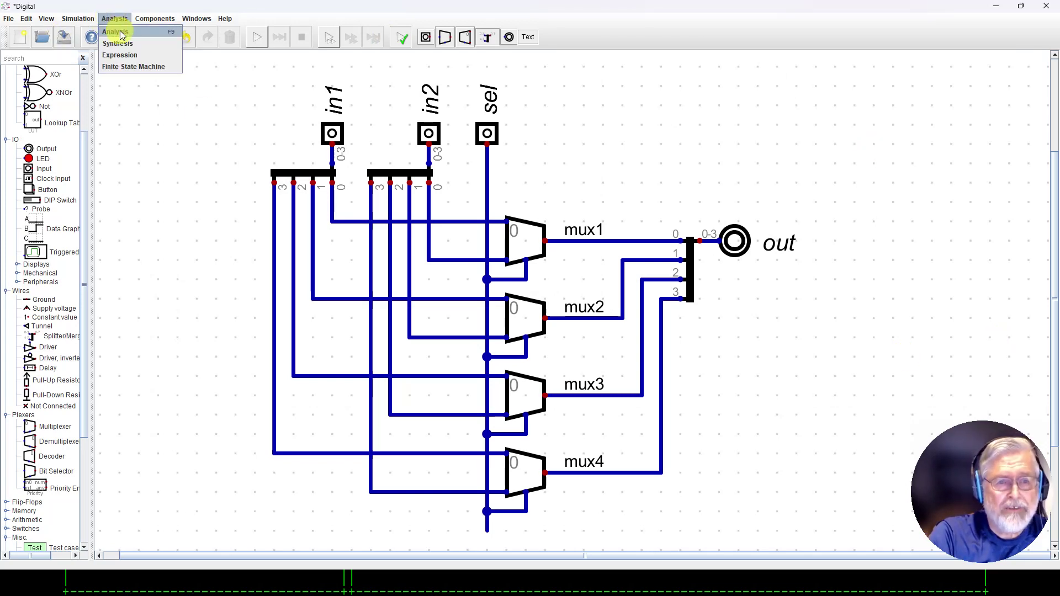
click(120, 33)
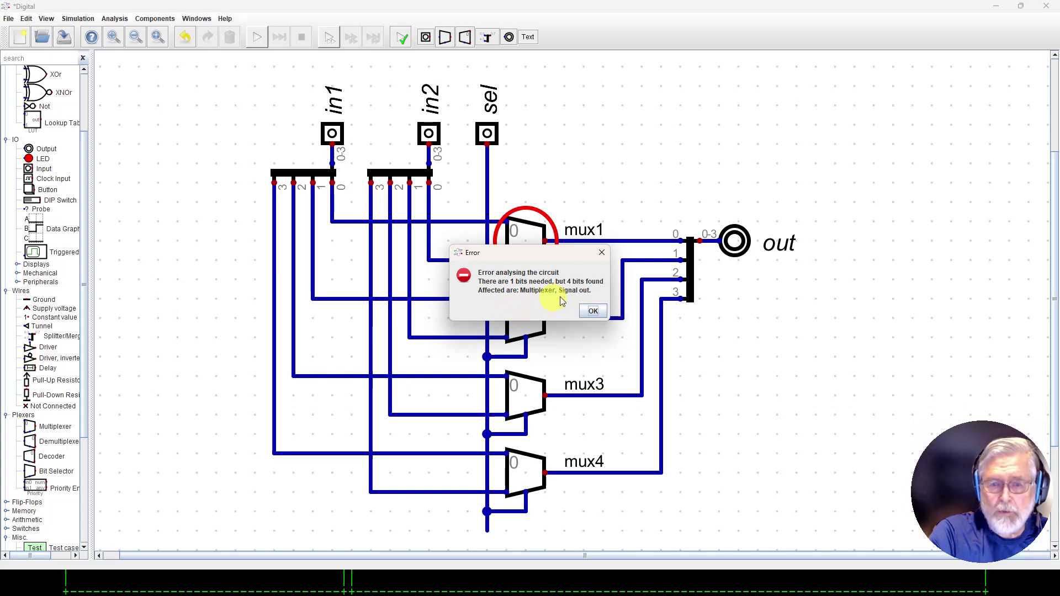
click(591, 313)
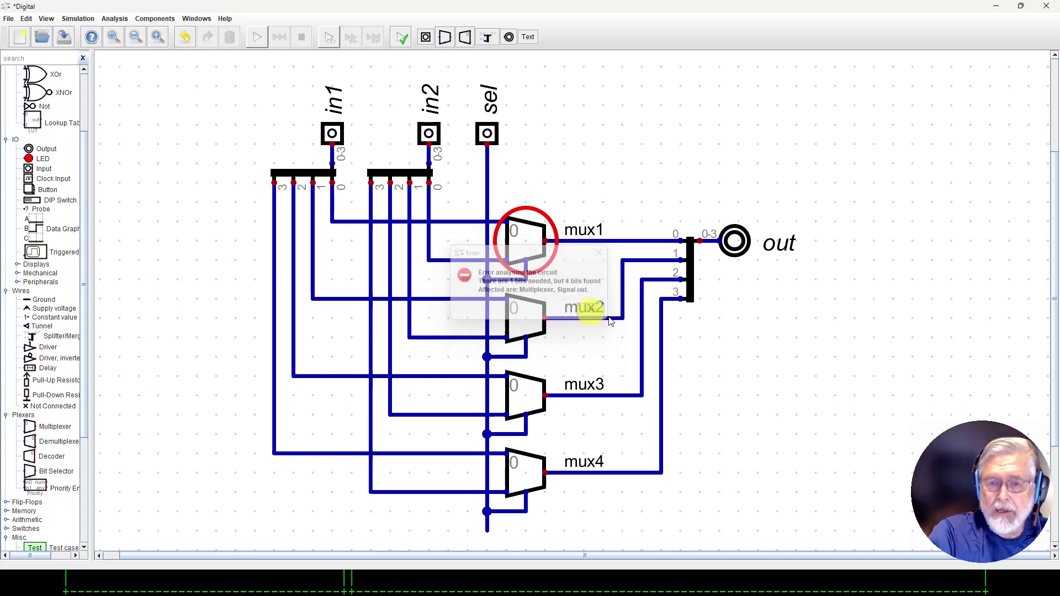
right_click(734, 242)
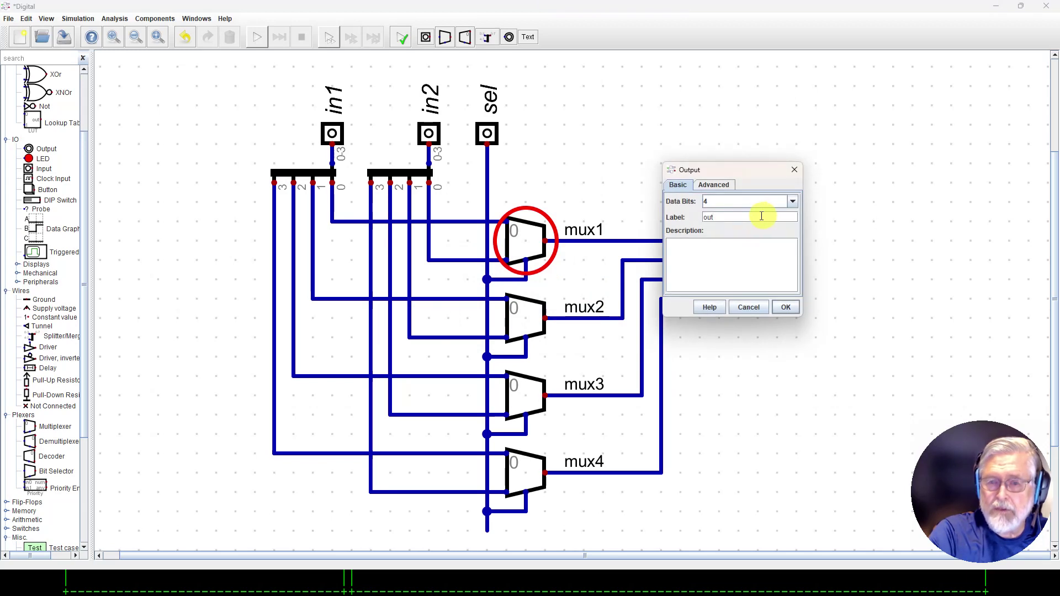
click(748, 307)
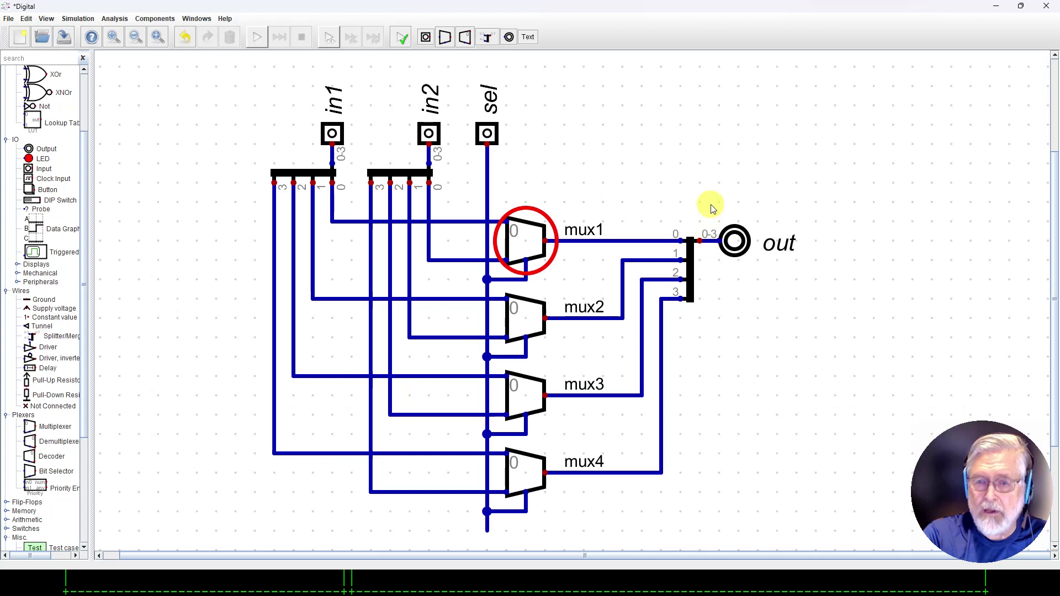
Step: Delete the wire between the merger and out, then redraw it
drag(707, 212, 695, 270)
key(Delete)
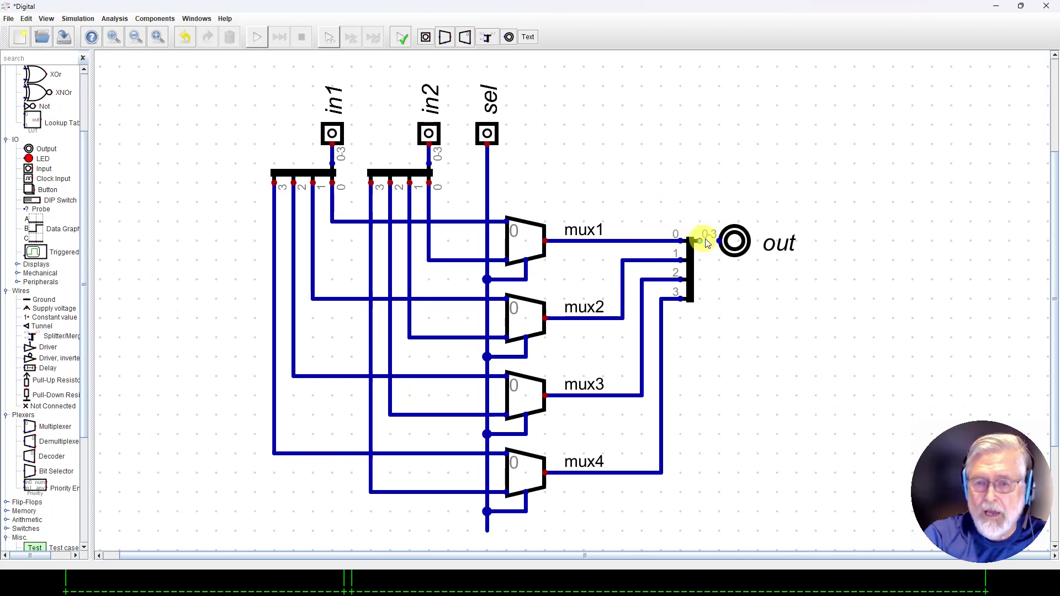
click(711, 238)
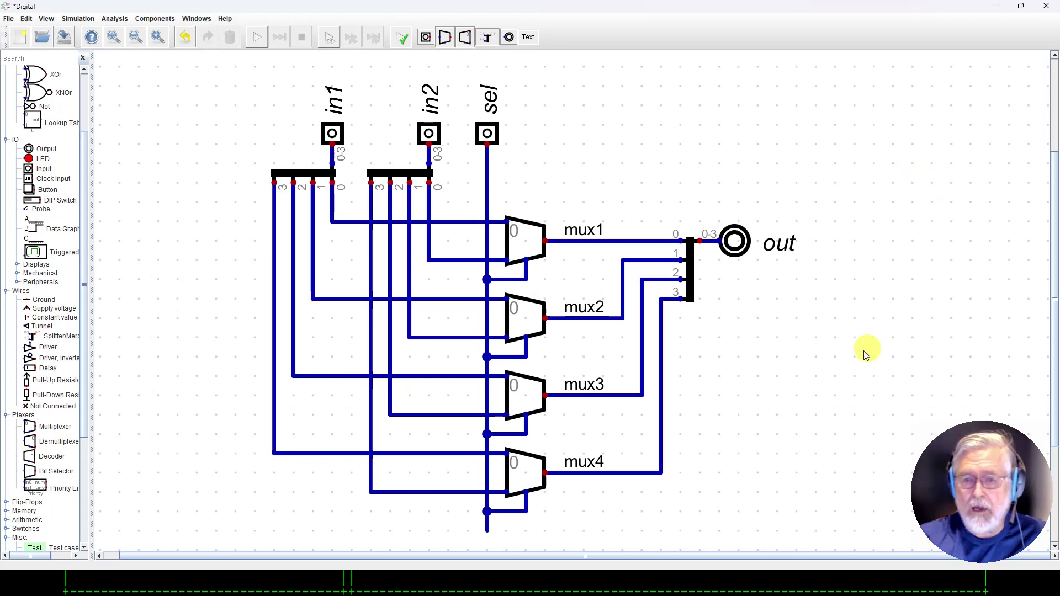
Step: Confirm the merger's 1,1,1,1 to 4 splitting, rerun Analysis, and move the error dialog aside
click(694, 253)
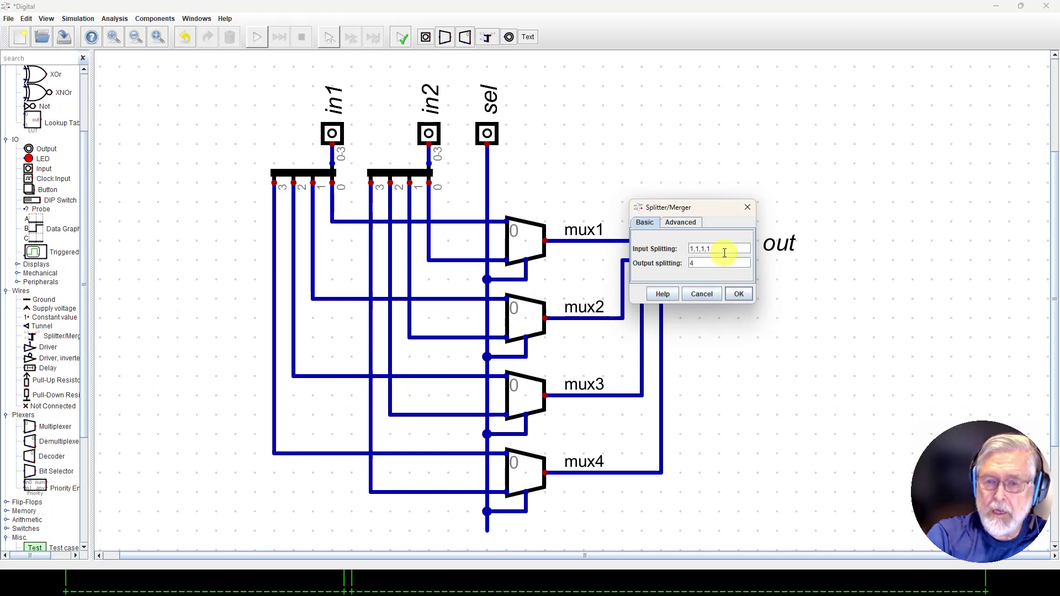
click(747, 293)
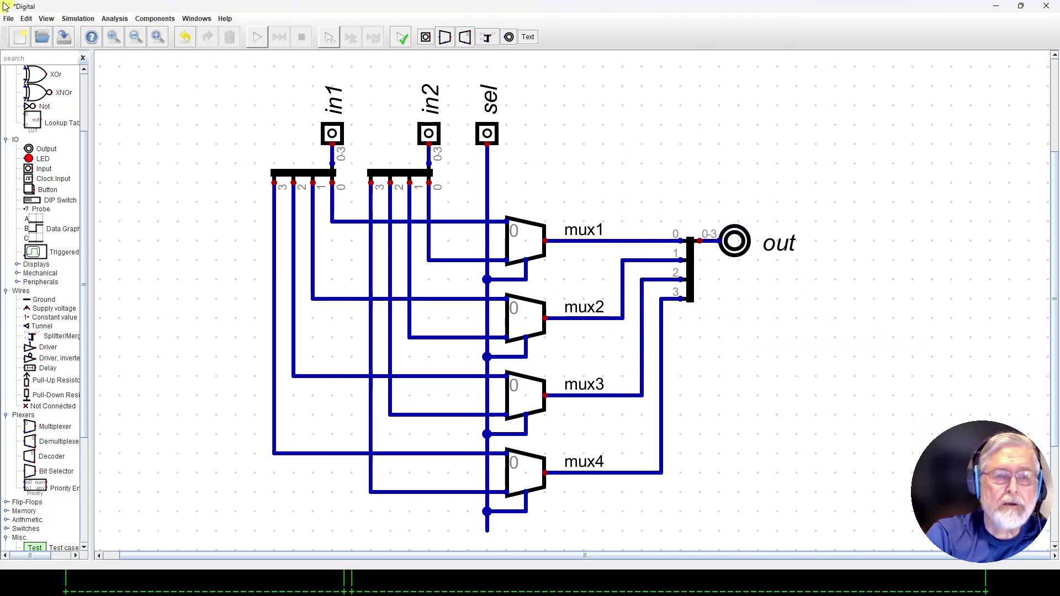
click(114, 19)
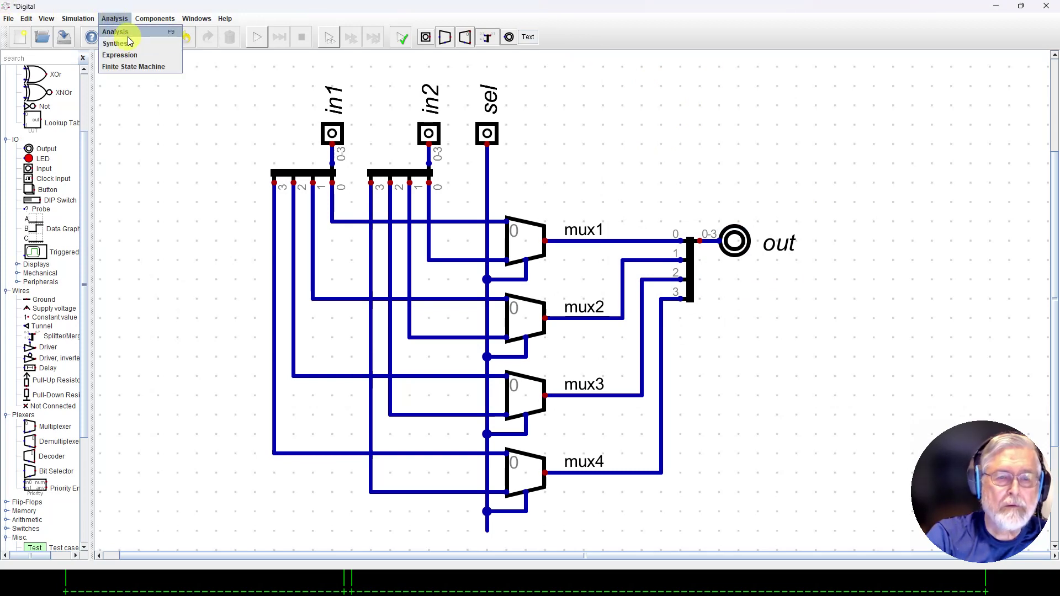
click(127, 34)
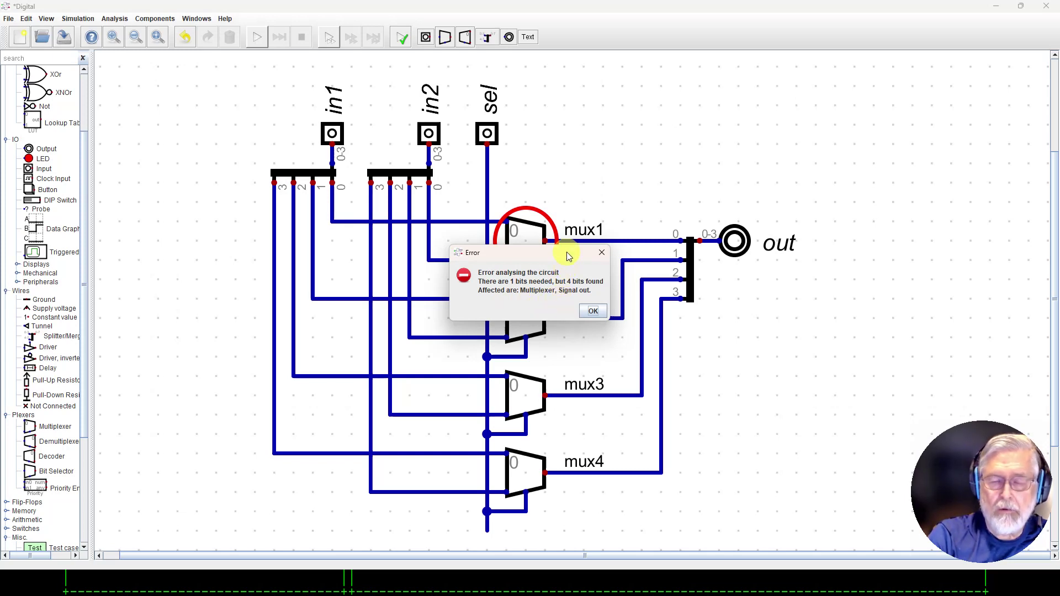
mouse_move(569, 255)
mouse_down()
mouse_move(241, 295)
mouse_move(239, 333)
mouse_up()
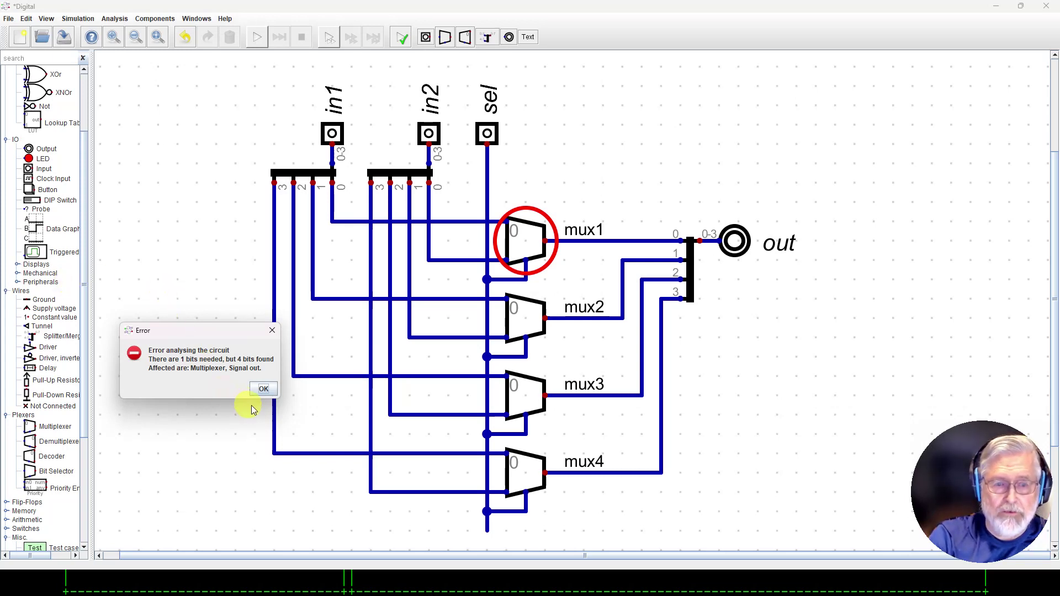
Step: Dismiss the analysis error and cancel the stray wire started near mux1
click(264, 390)
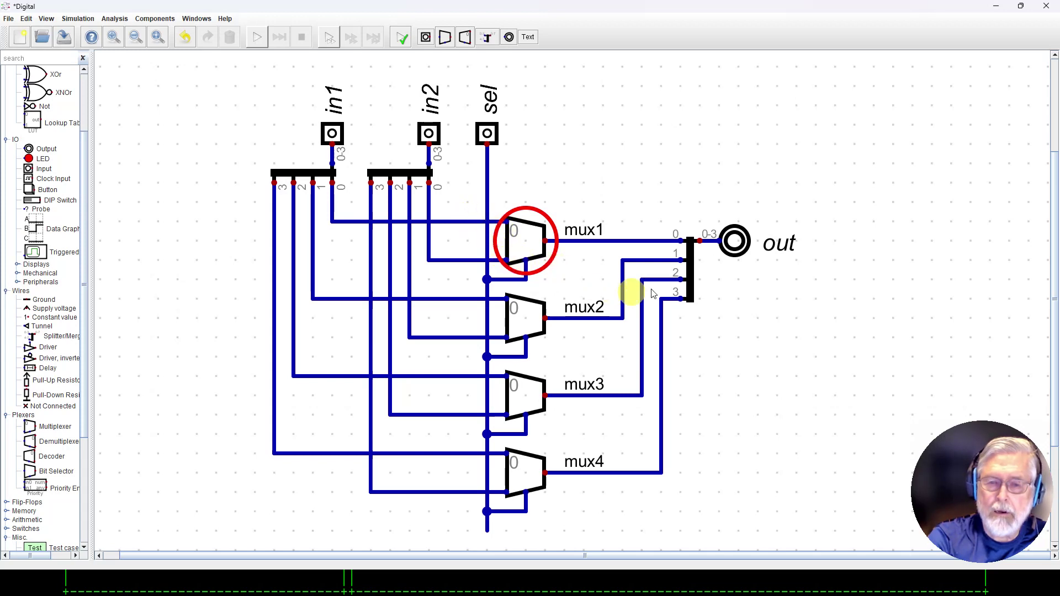
click(657, 161)
key(Escape)
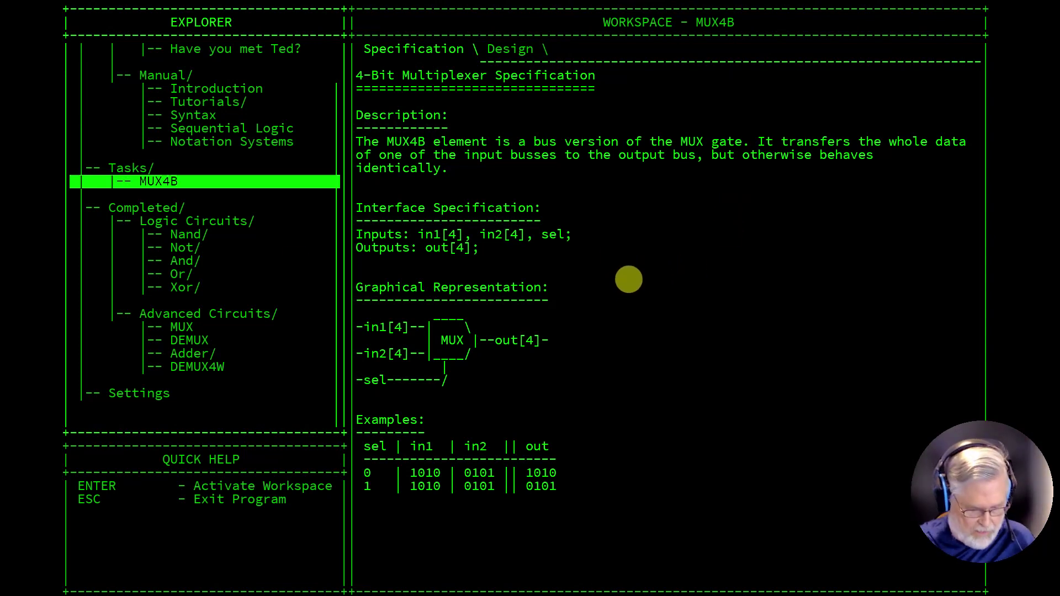
Step: Open the MUX4B design text for editing
key(Return)
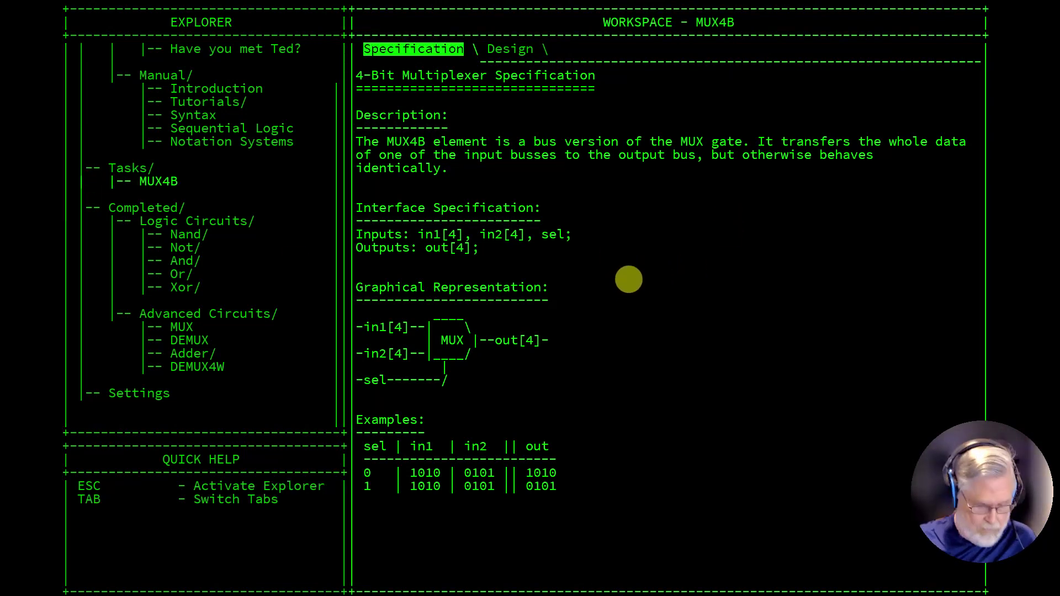
key(Tab)
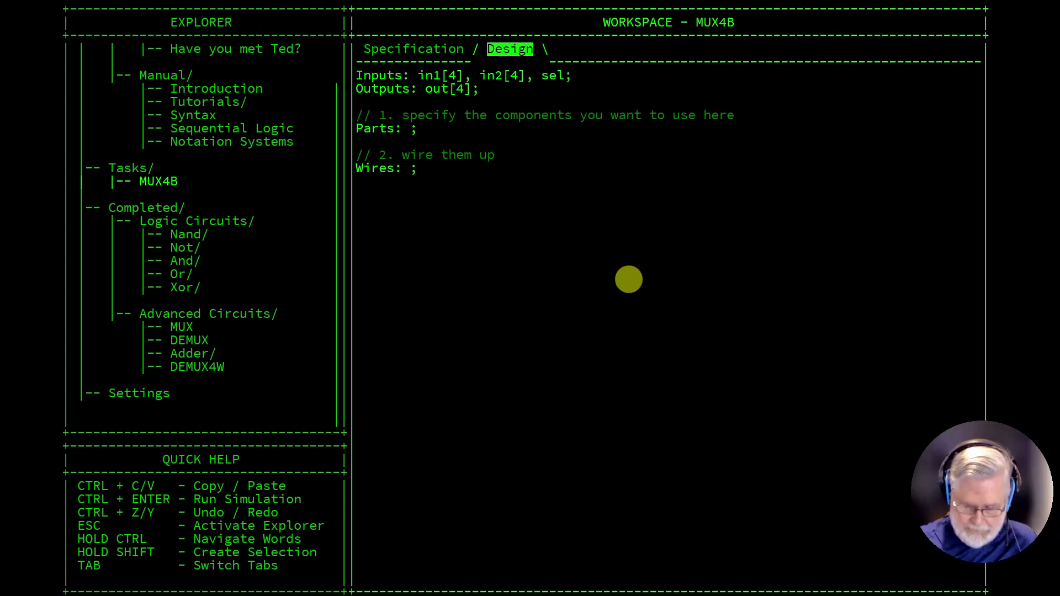
key(Return)
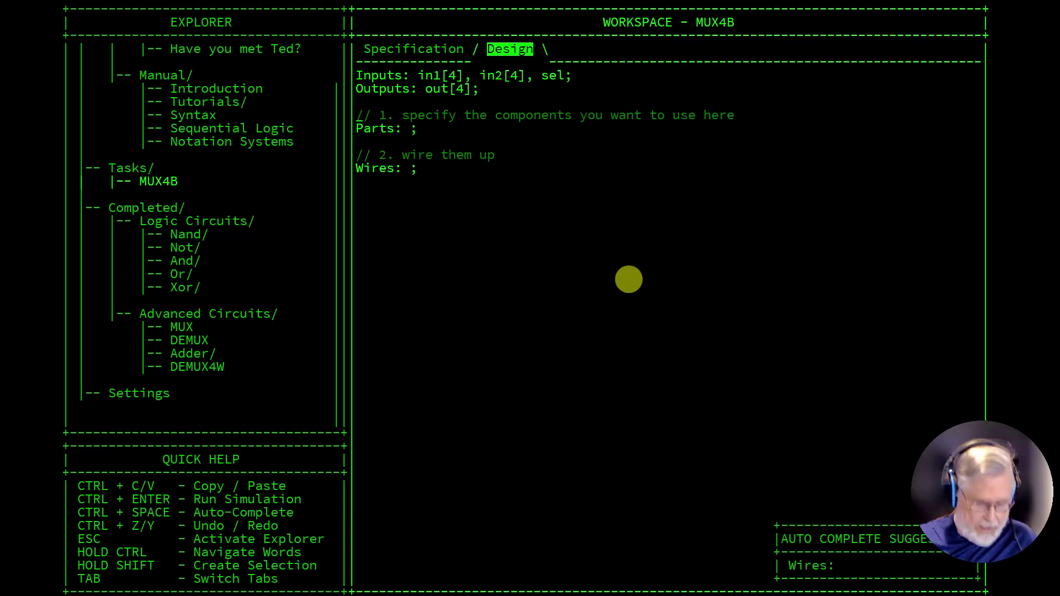
Step: Delete both guide comment lines and add a blank line under Parts
key(shift+Down)
key(BackSpace)
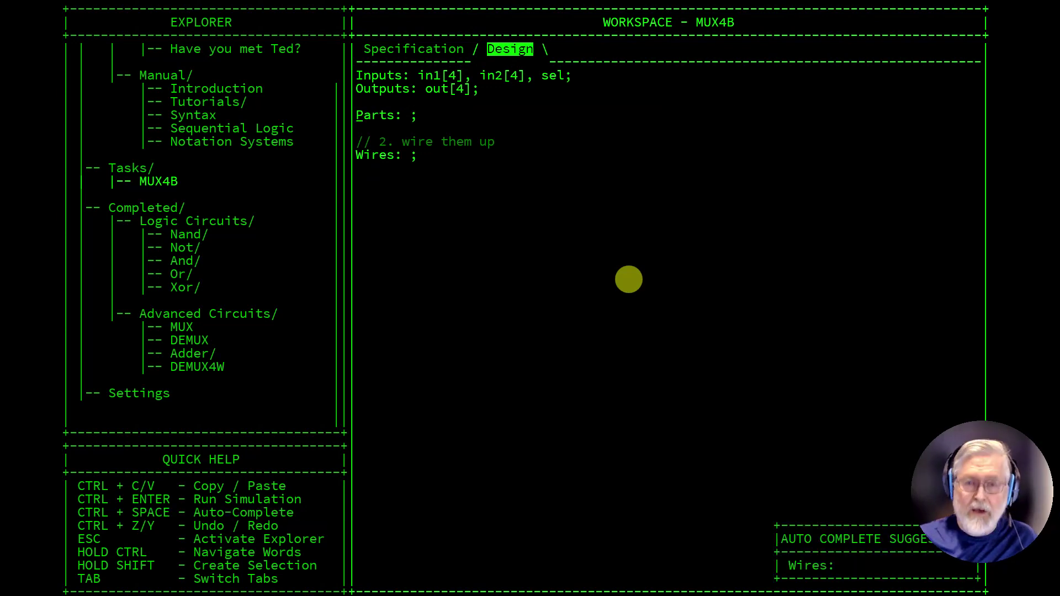
key(shift+Down)
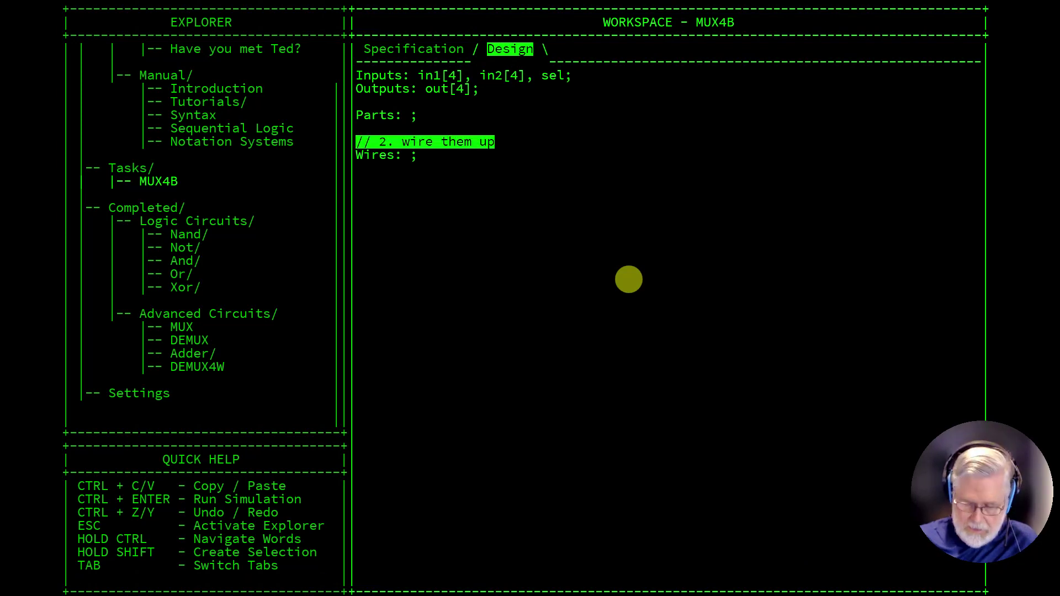
key(BackSpace)
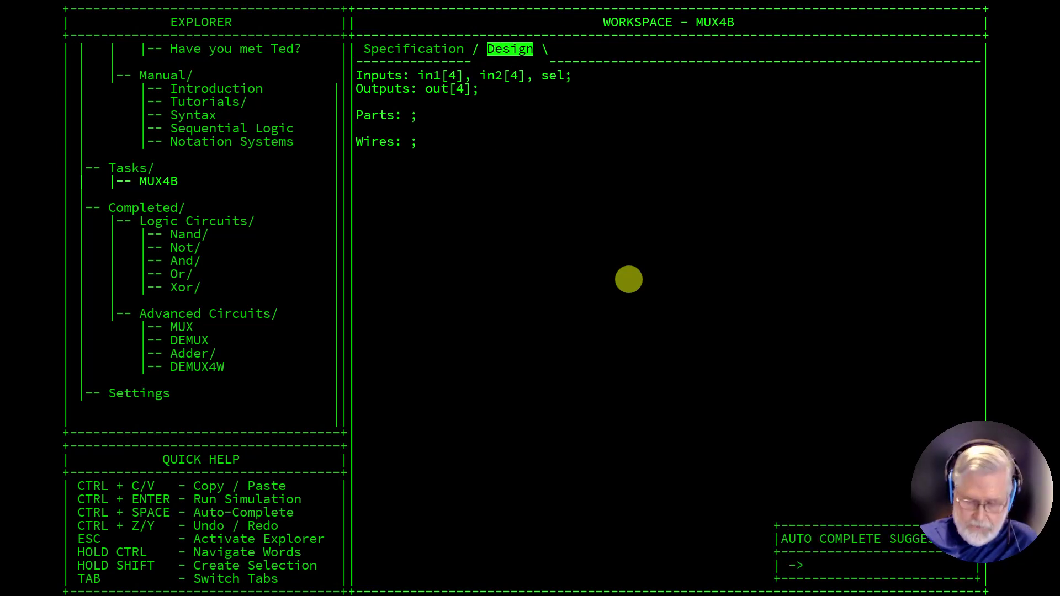
key(Up)
key(Return)
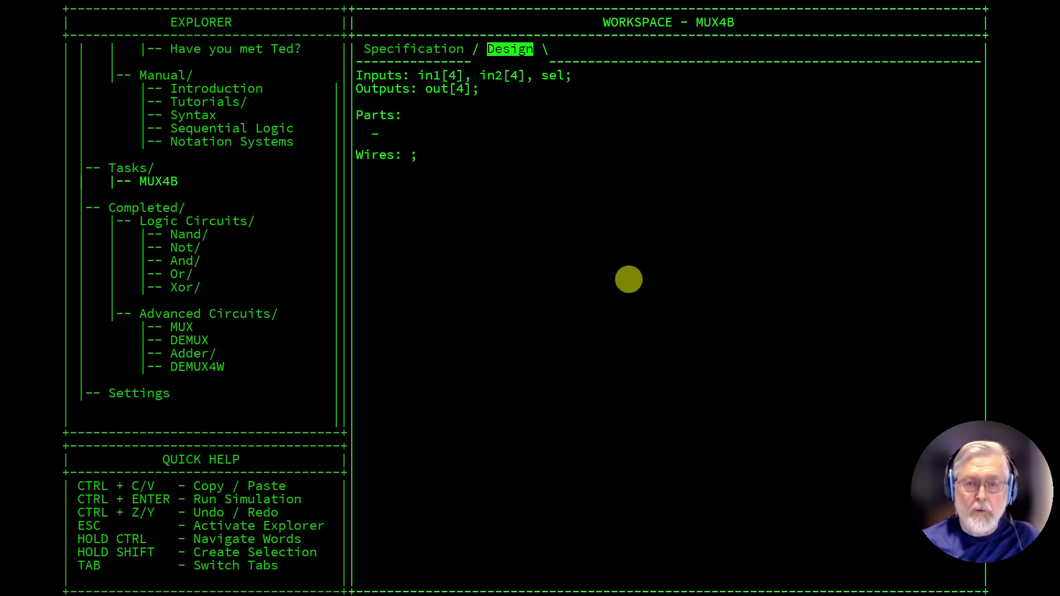
Step: List four parts, mux1, mux2, mux3 and mux4, each of type MUX
text(mux1 )
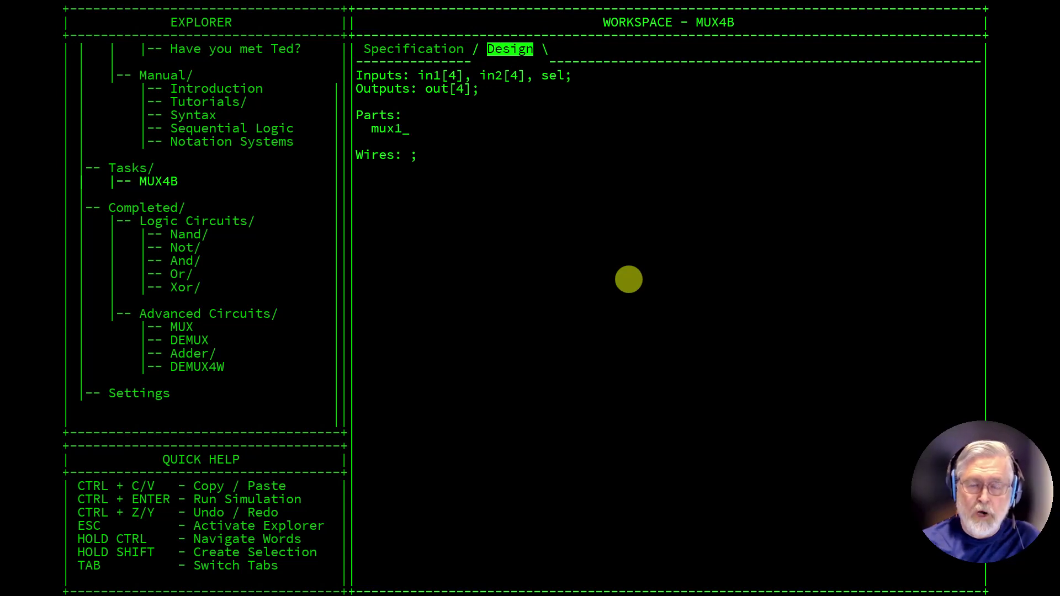
text(MUX)
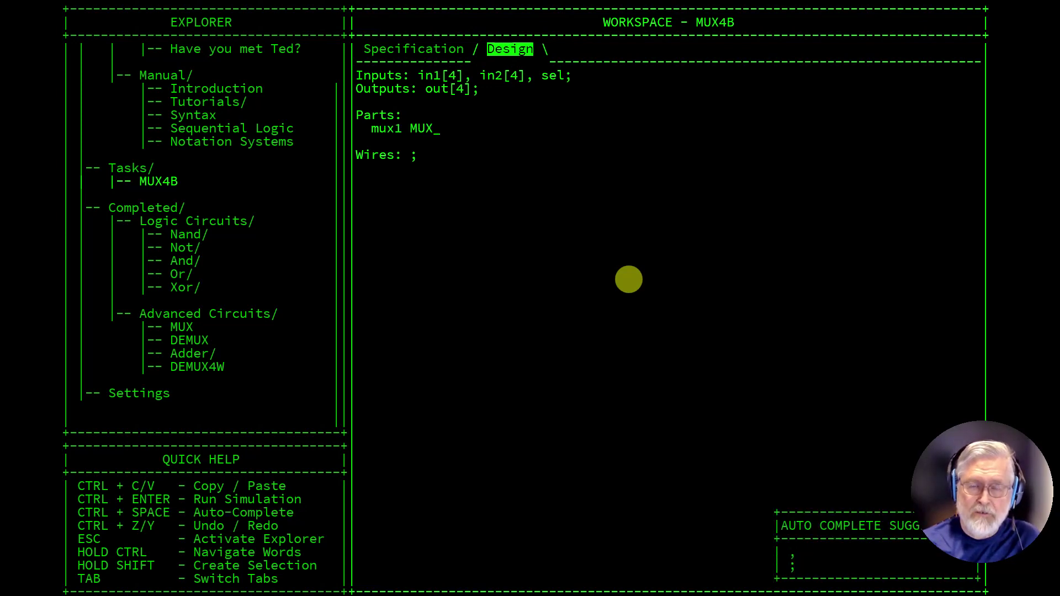
text(,)
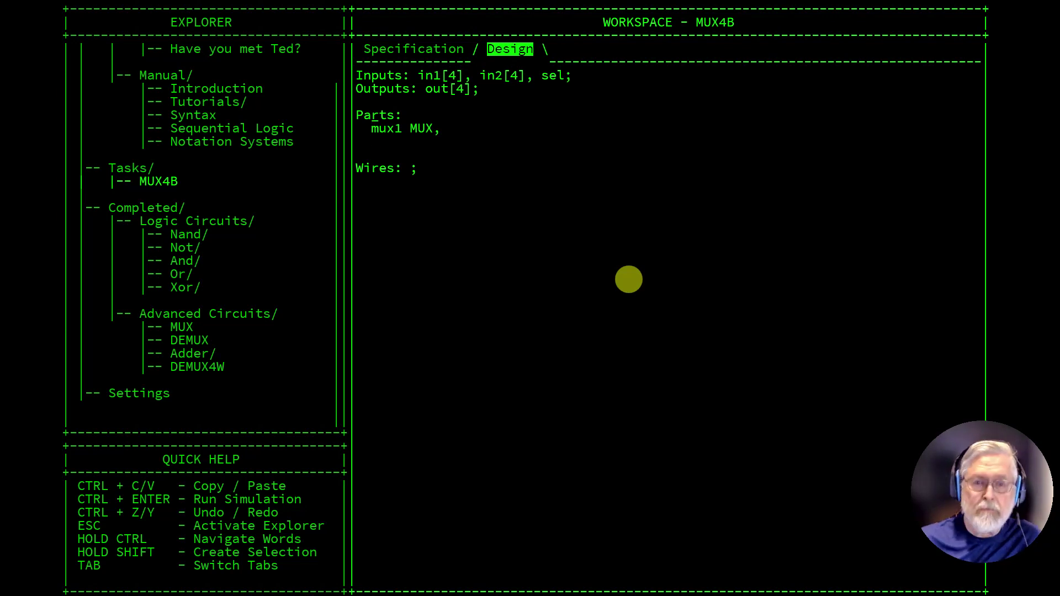
key(Right)
key(Right)
key(Right)
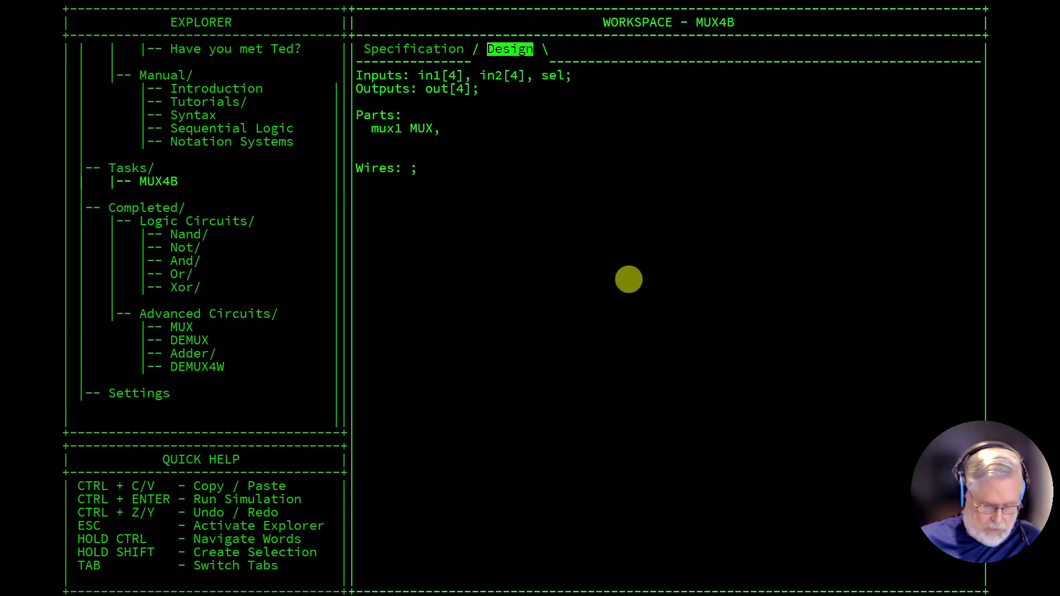
key(shift+Down)
key(shift+Down)
key(ctrl+c)
key(ctrl+v)
key(ctrl+v)
key(ctrl+v)
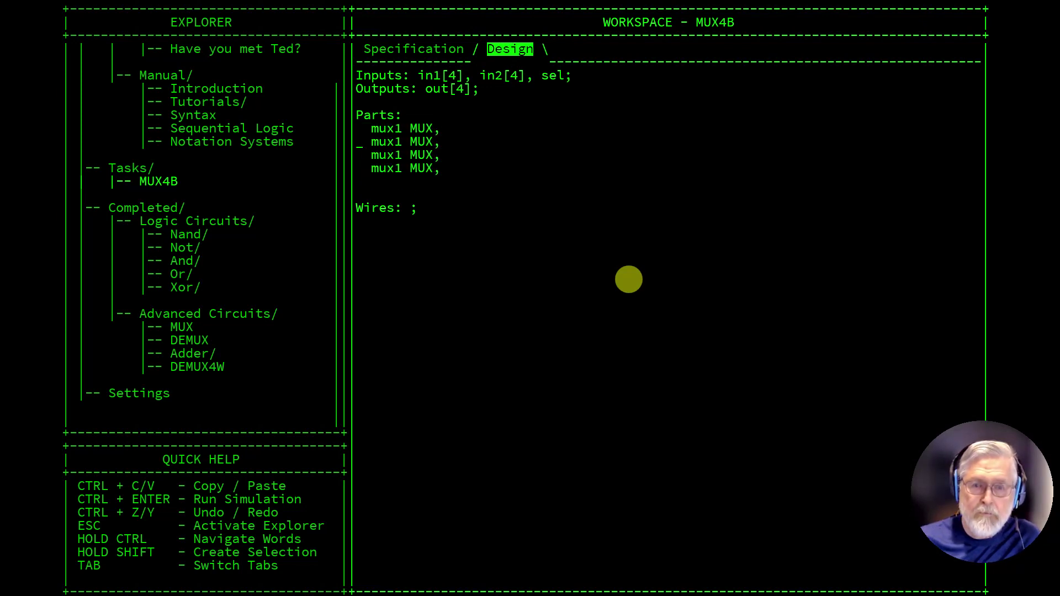
key(Right)
key(Right)
key(BackSpace)
text(2)
key(Down)
key(BackSpace)
text(3)
key(Down)
key(BackSpace)
text(4)
Step: Drop mux4's trailing comma, end the parts with ';', and remove the stray semicolon after Wires
key(End)
key(BackSpace)
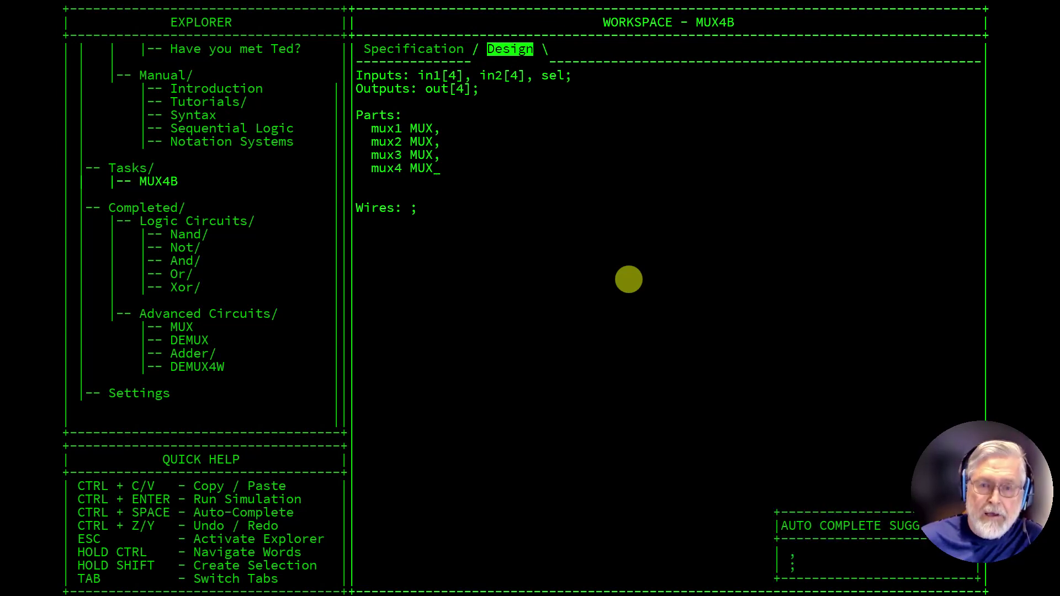
key(Return)
text(;)
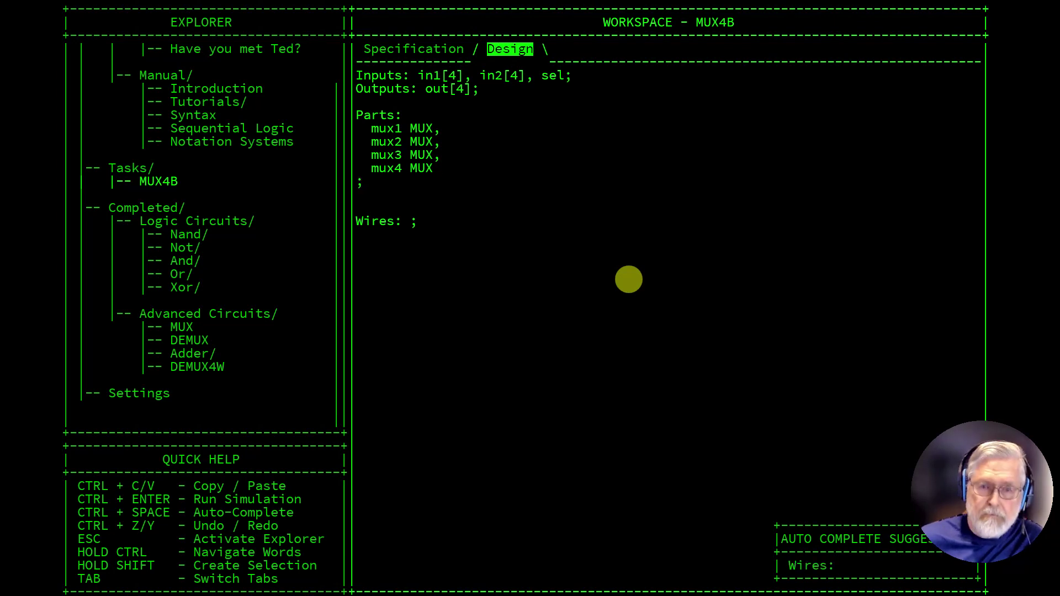
key(Down)
key(BackSpace)
key(BackSpace)
key(BackSpace)
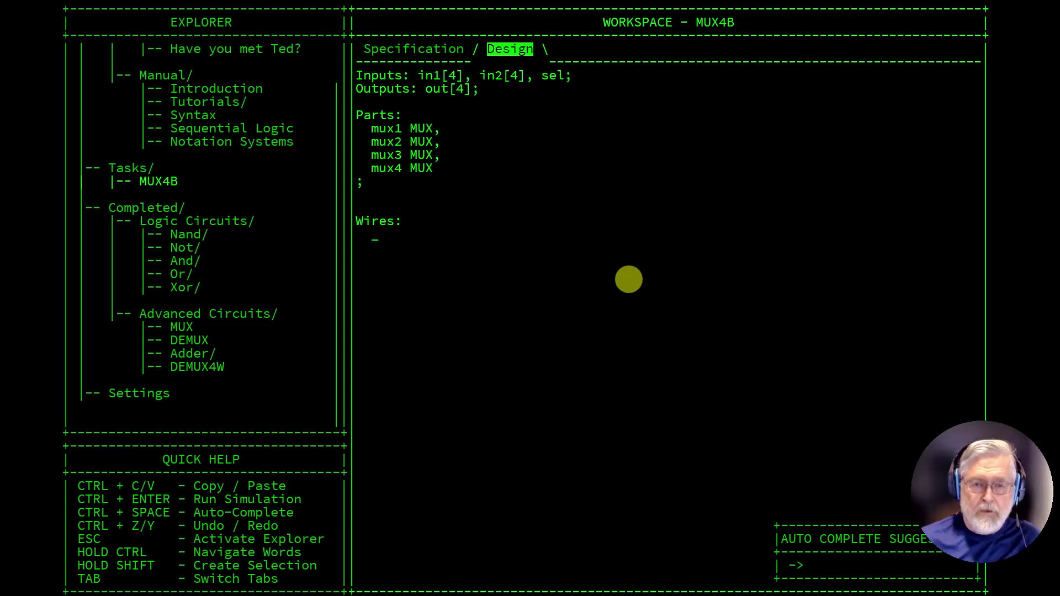
Step: Enter the wire line 'in1[1] -> mux1.in1, in2[1] -> mux1.in2,' under Wires
text(in[)
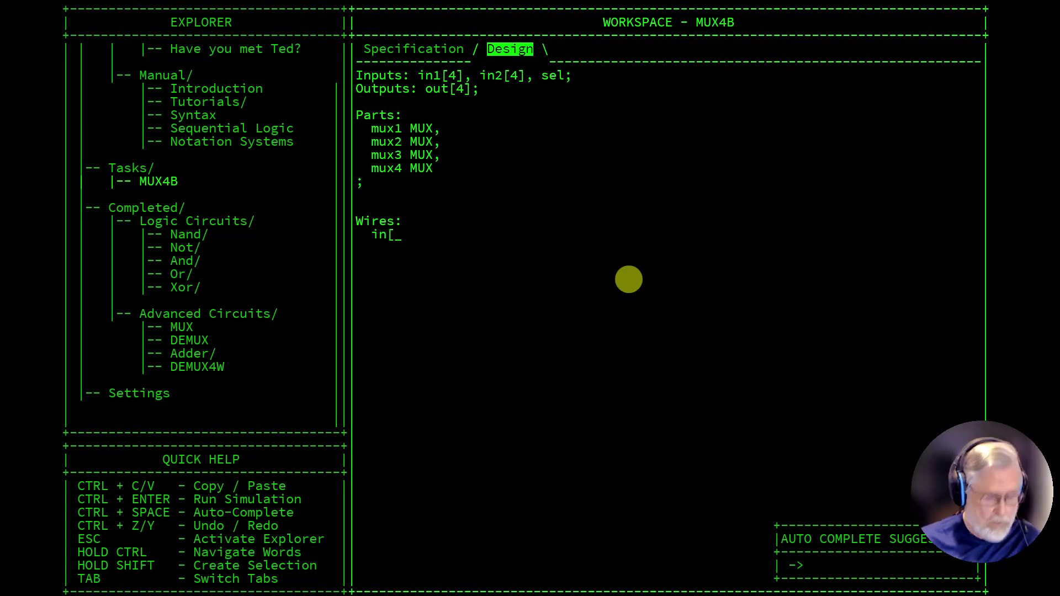
key(BackSpace)
text(1[1)
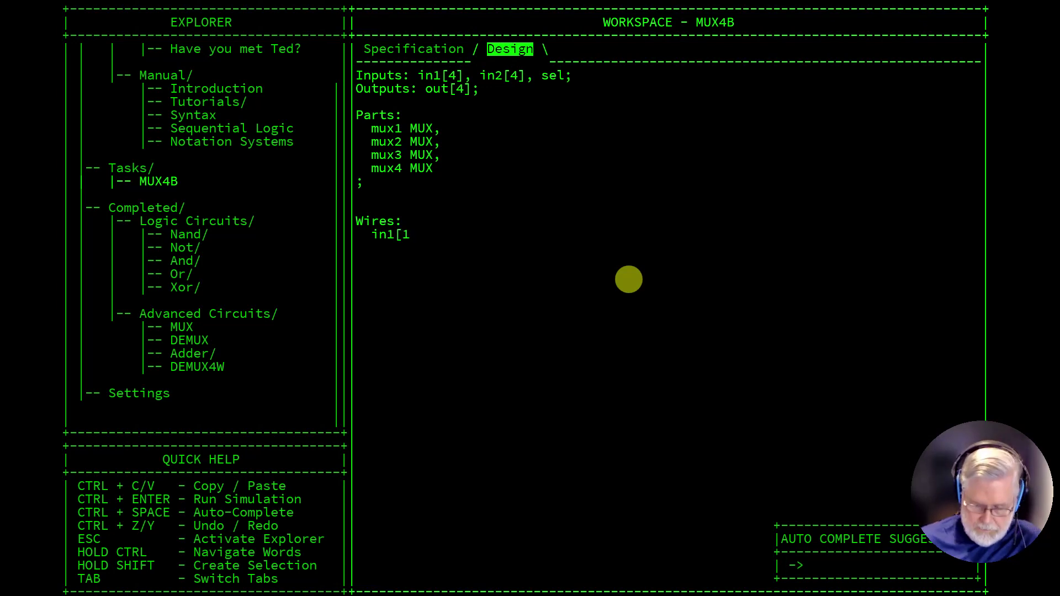
text(] -)
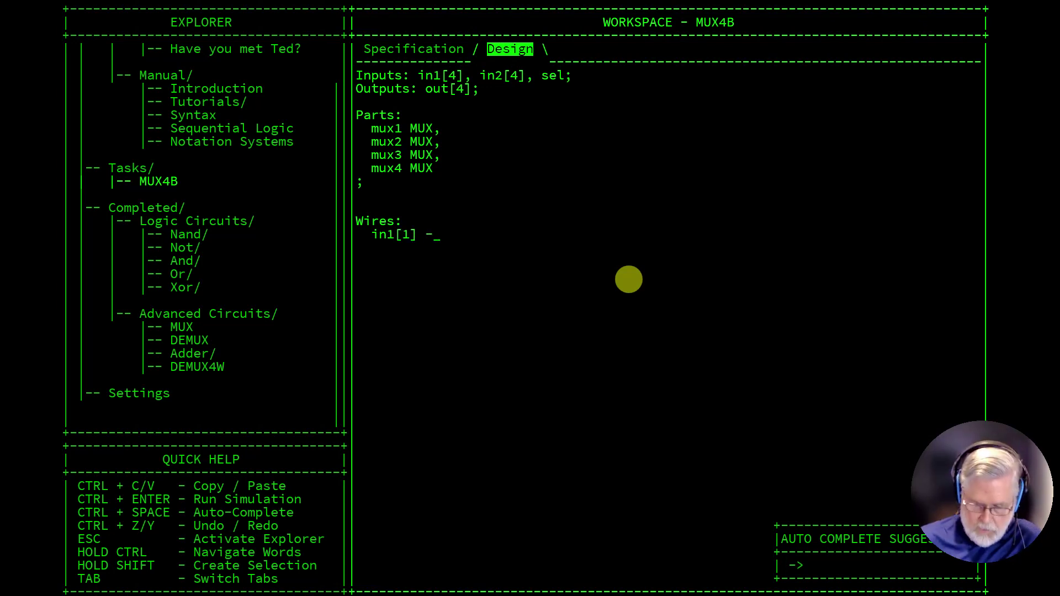
text(>)
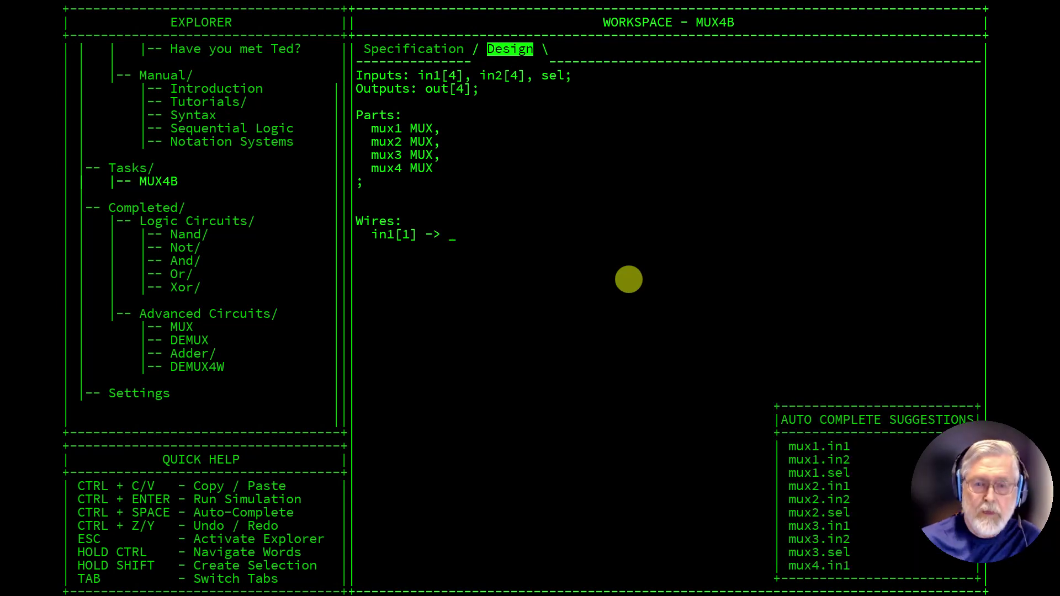
text( mux21)
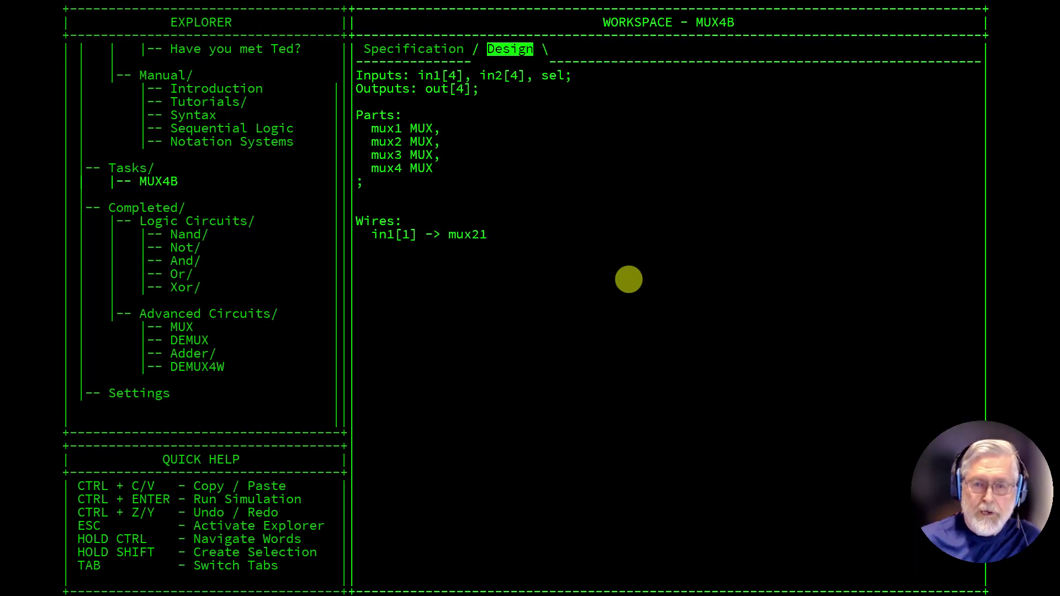
key(BackSpace)
key(BackSpace)
text(1.i)
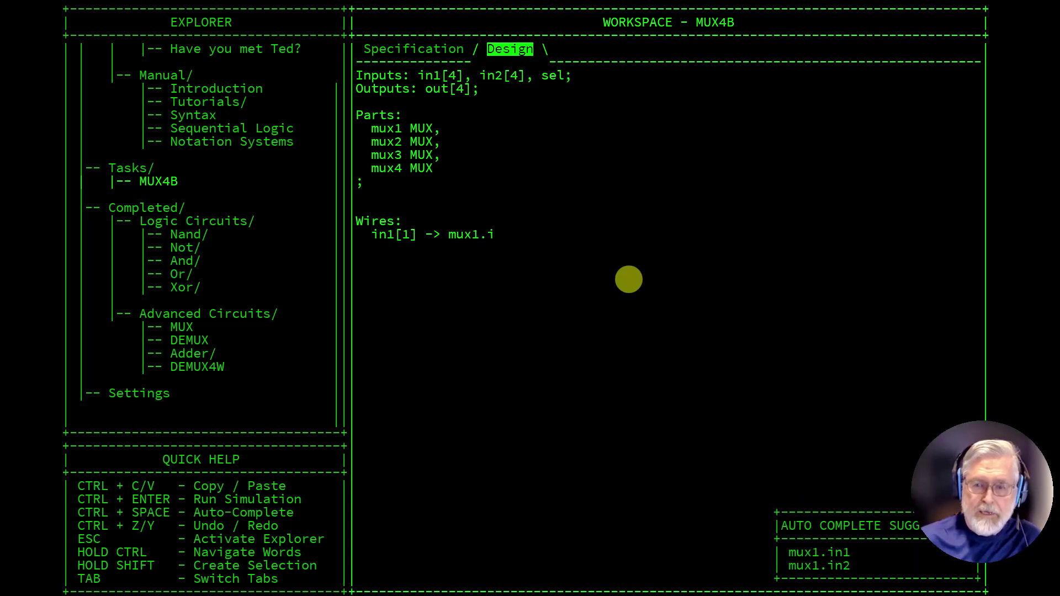
text(n1)
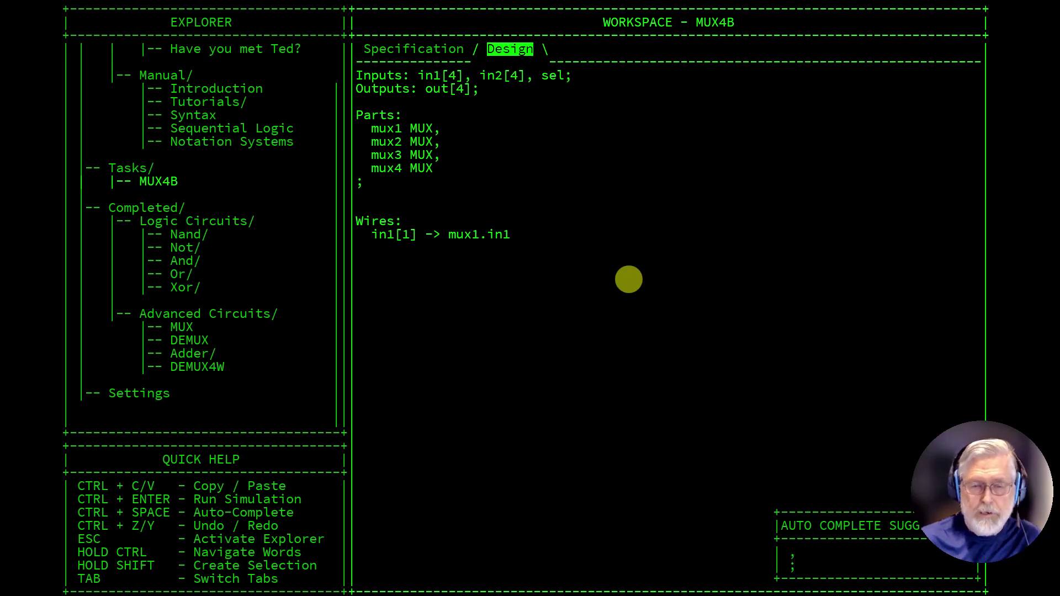
text(, in2)
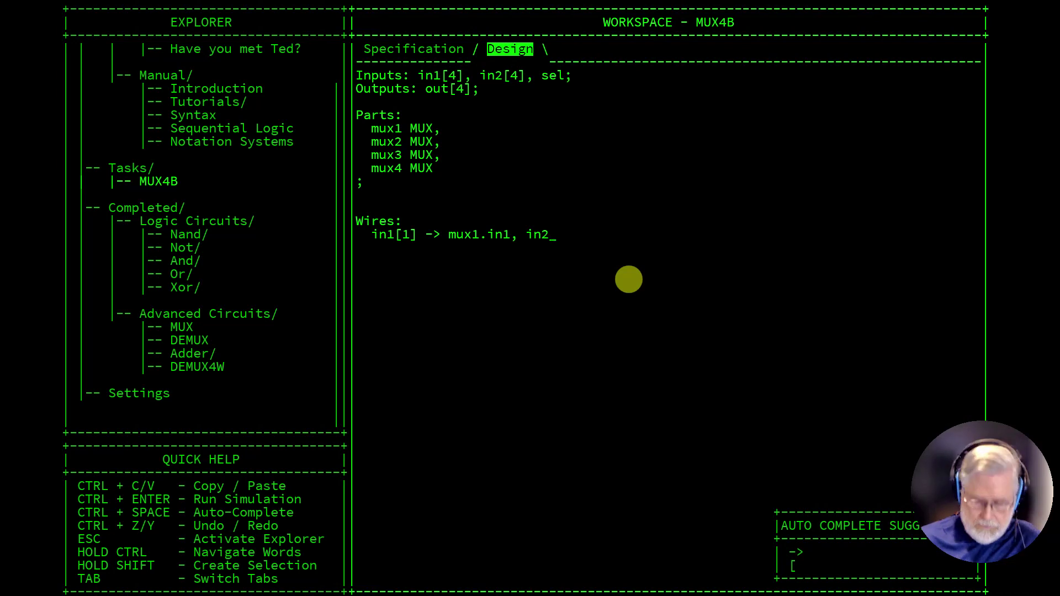
text([1])
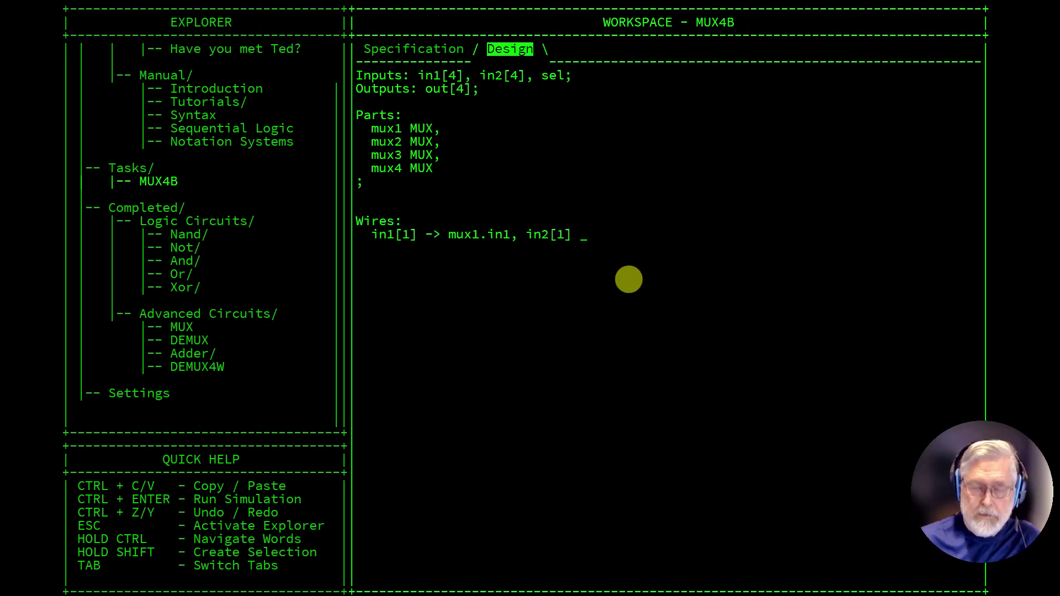
text( ->)
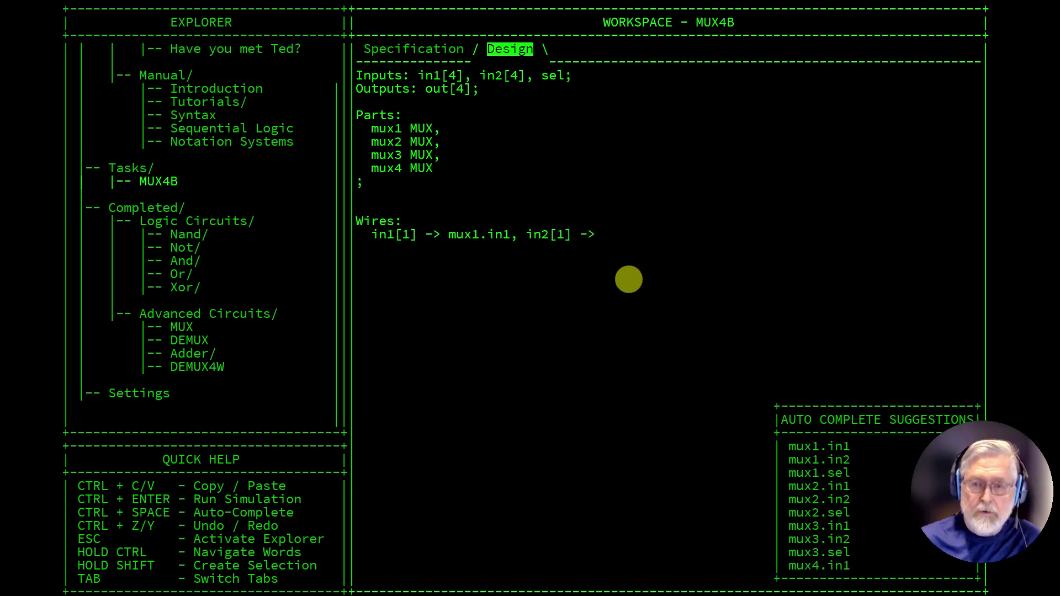
text( mux1.i)
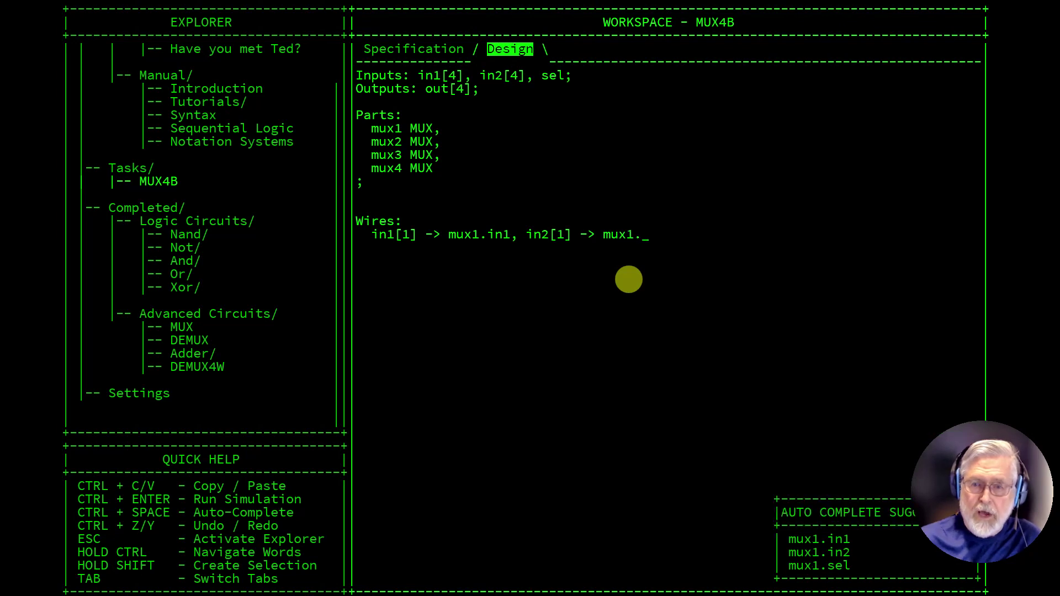
text(n2,)
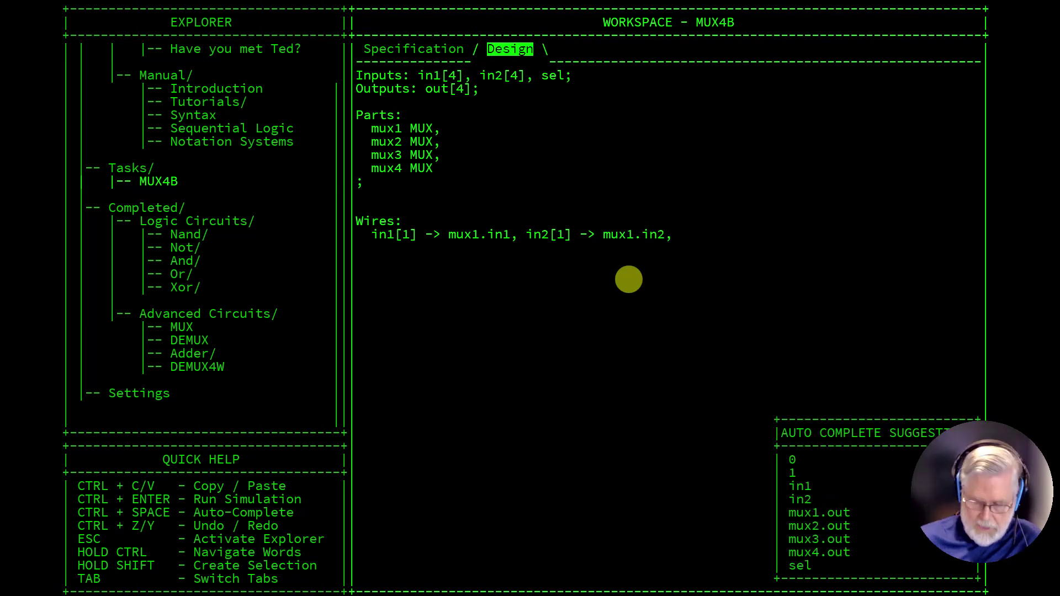
Step: Copy that wire line to make four identical lines
key(Up)
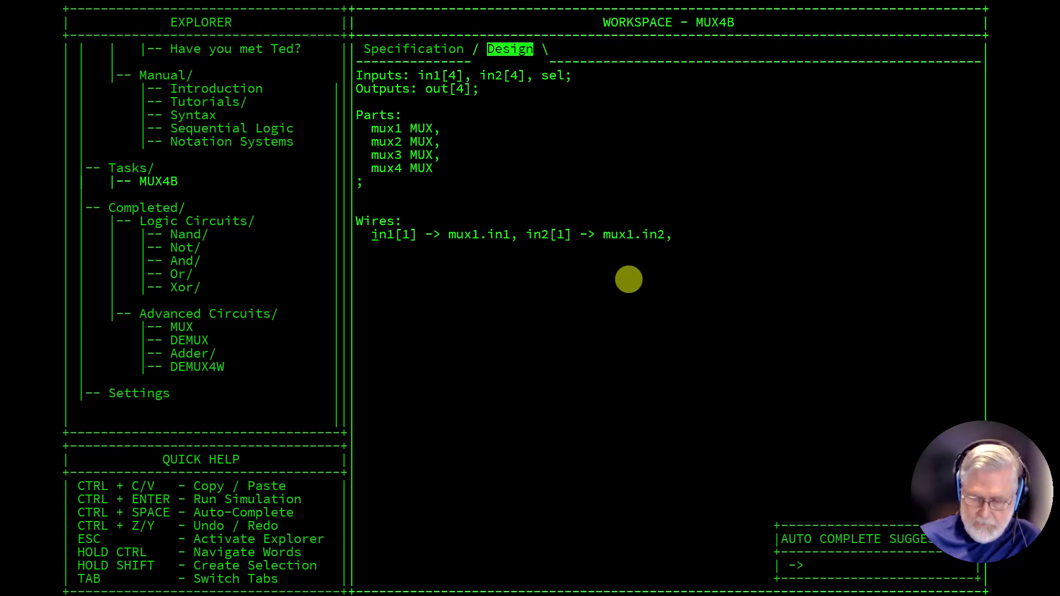
key(shift+End)
key(ctrl+c)
key(ctrl+v)
key(ctrl+v)
key(ctrl+v)
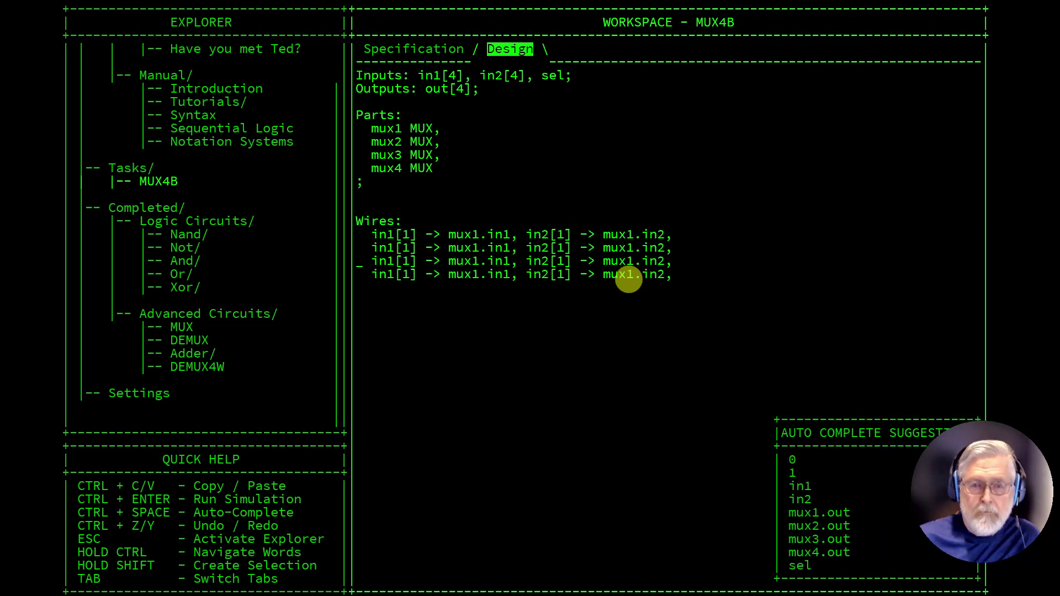
Step: Change in1's bit index to 2, 3 and 4 on wire lines two to four
key(Right)
key(Right)
key(Right)
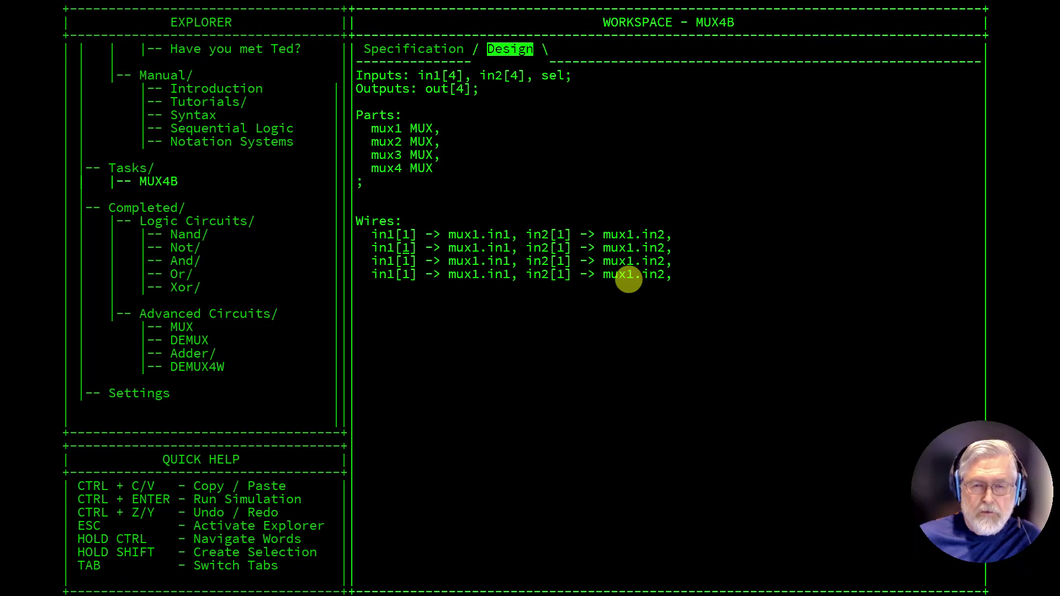
key(Delete)
text(2)
key(Down)
key(Delete)
text(3)
key(Down)
key(BackSpace)
text(4)
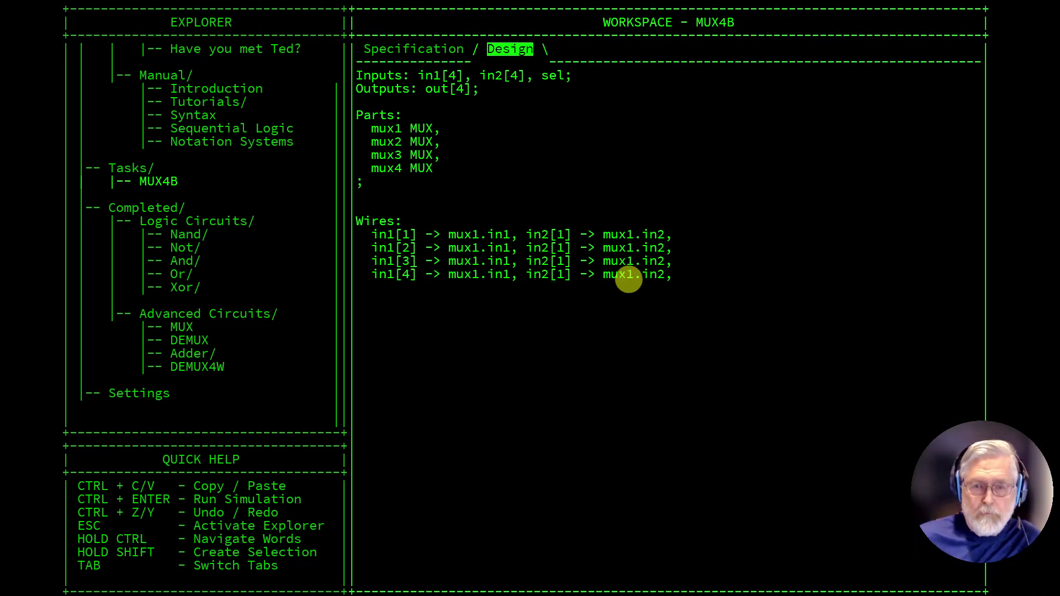
Step: Retarget the in1 wires on lines two to four to mux2, mux3 and mux4
key(ctrl+space)
key(Up)
key(Up)
key(Right)
key(Right)
key(Right)
key(ctrl+space)
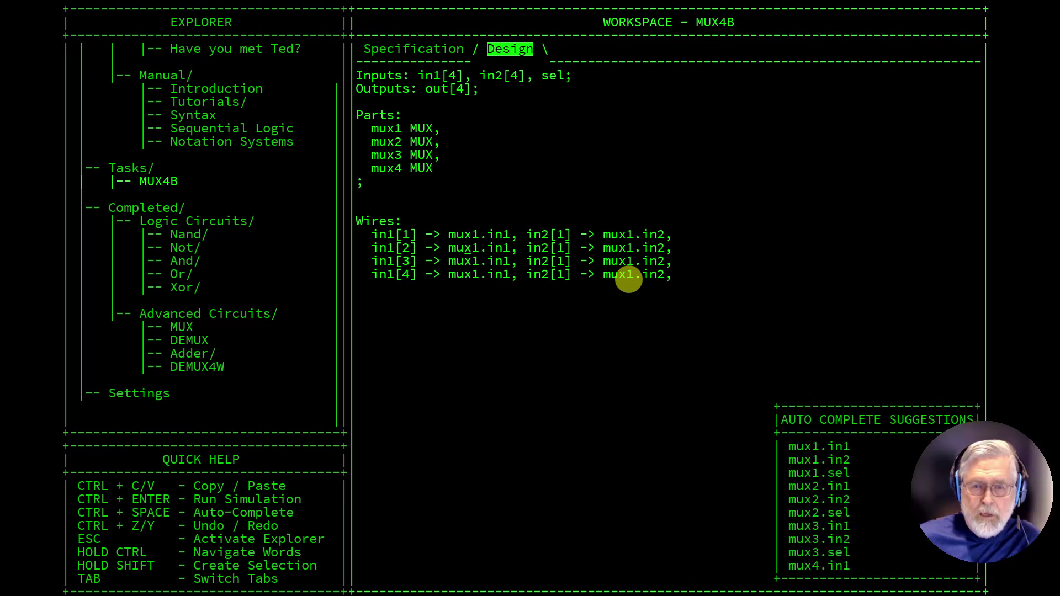
key(Right)
key(Right)
key(BackSpace)
text(2)
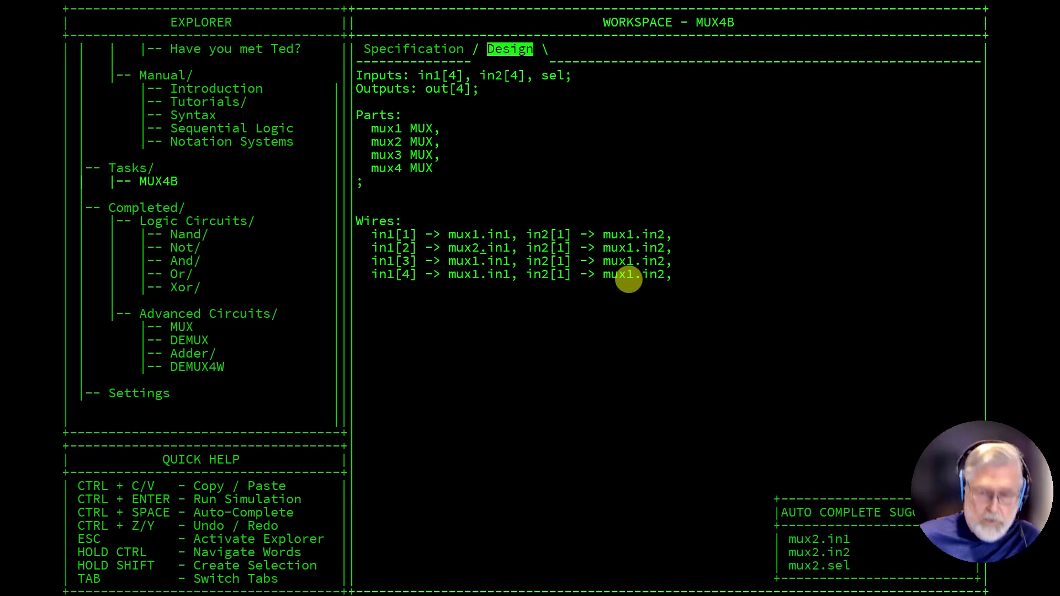
key(Down)
key(BackSpace)
text(3)
key(Down)
key(BackSpace)
text(4)
Step: Change in2's bit index to 2, 3 and 4 on lines two to four
key(Up)
key(Up)
key(ctrl+Right)
key(ctrl+Right)
key(ctrl+Right)
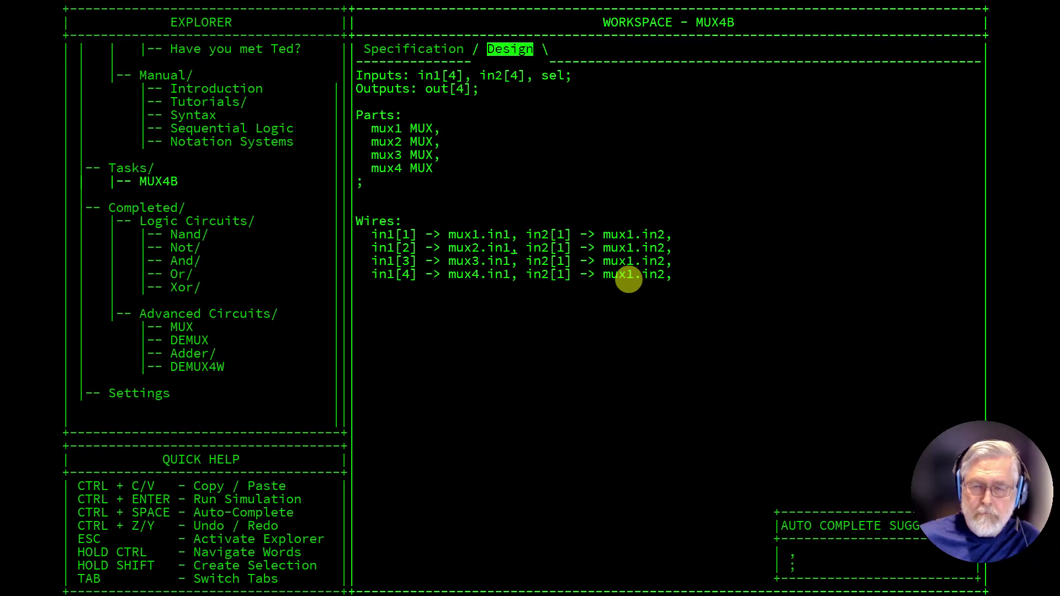
key(BackSpace)
text(2)
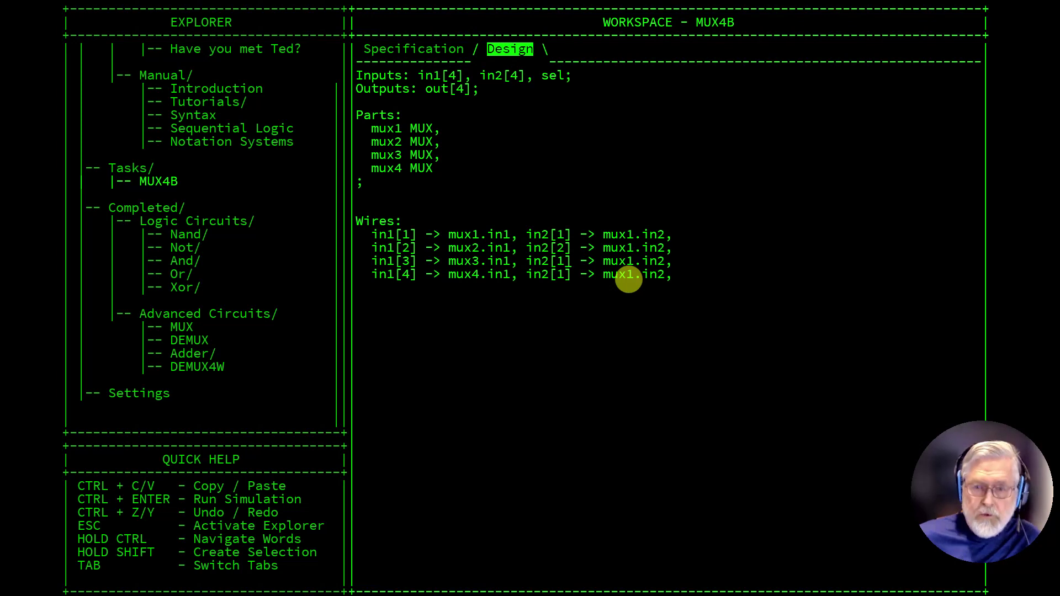
key(Down)
key(BackSpace)
text(3)
key(Down)
key(BackSpace)
text(4)
Step: Point the in2 wires on lines two to four at mux2.in2, mux3.in2 and mux4.in2
key(ctrl+space)
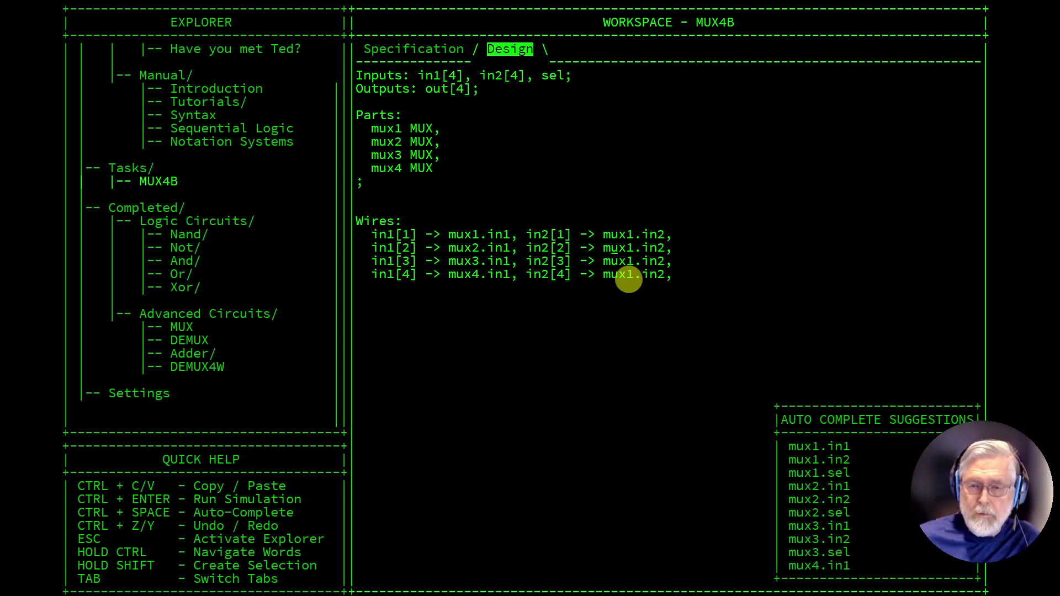
key(BackSpace)
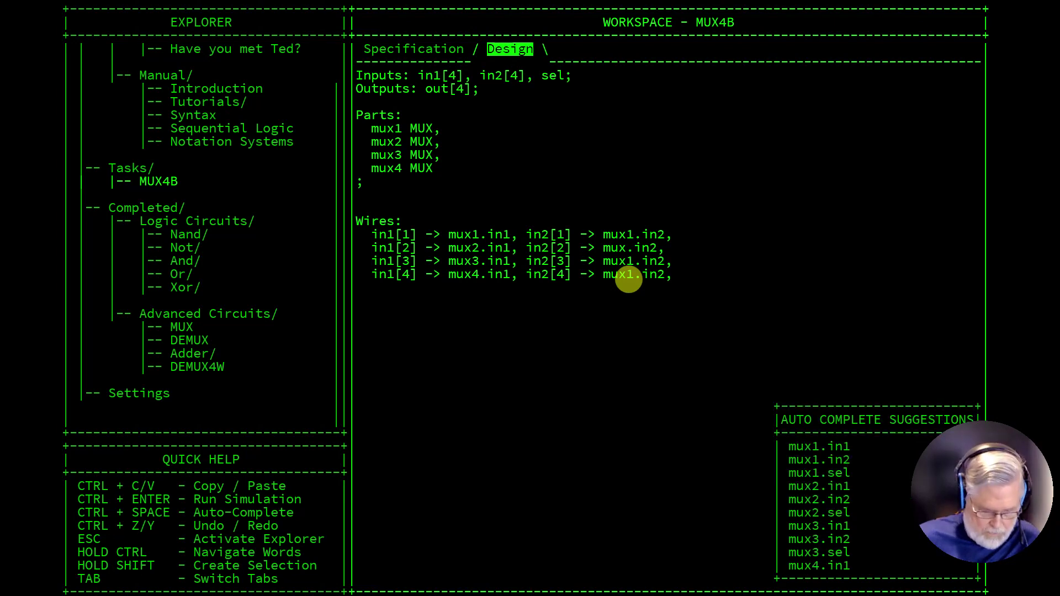
text(2)
key(Down)
key(BackSpace)
text(3)
key(Down)
key(BackSpace)
text(4)
key(End)
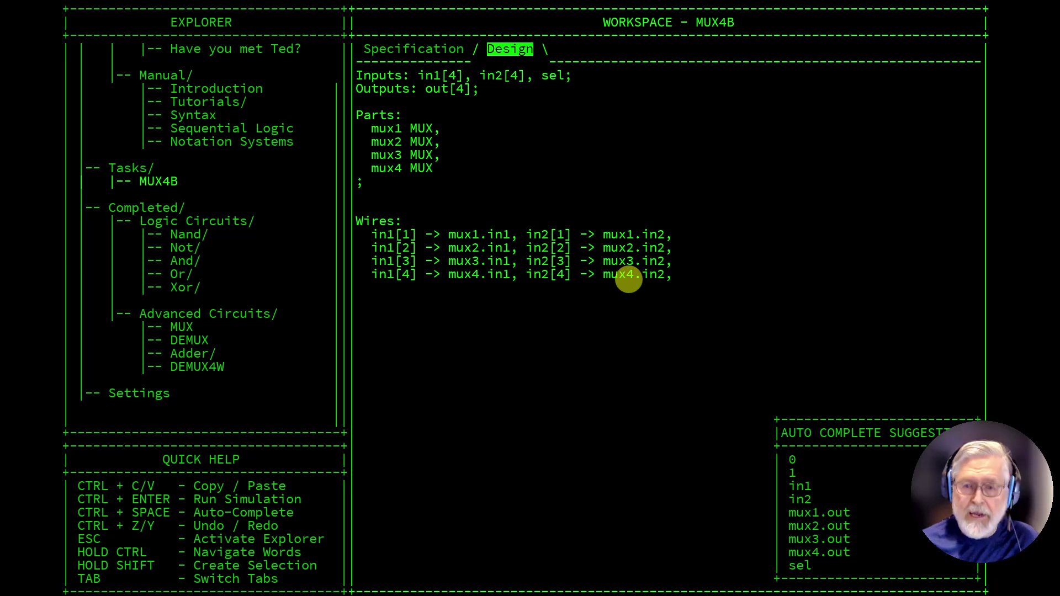
Step: Add 'mux1.out -> out[1],' as four copied output lines and end the Wires list with ';'
key(Return)
text(mux1.o)
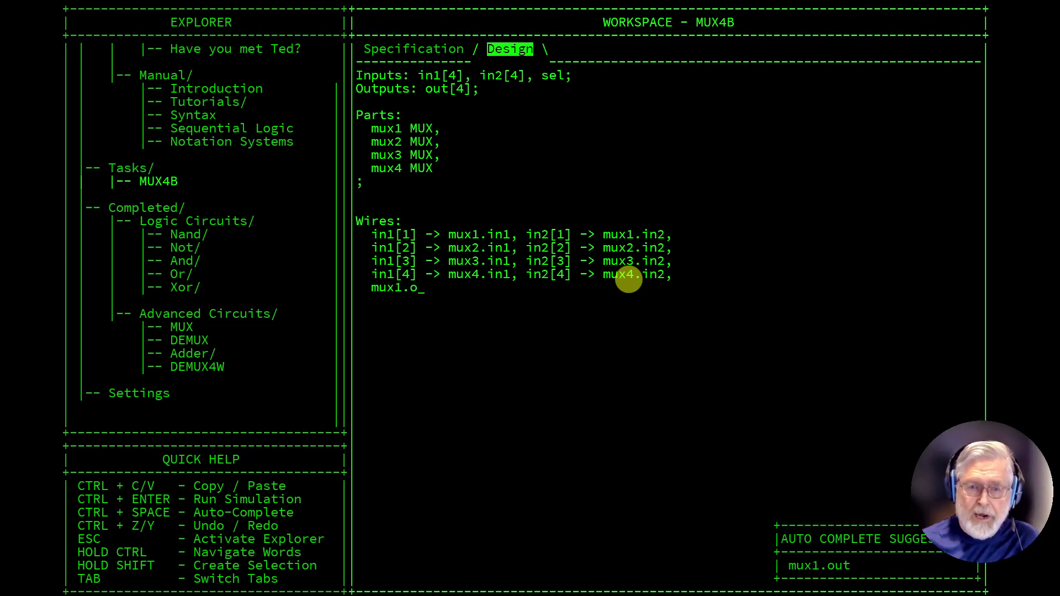
text(ut -)
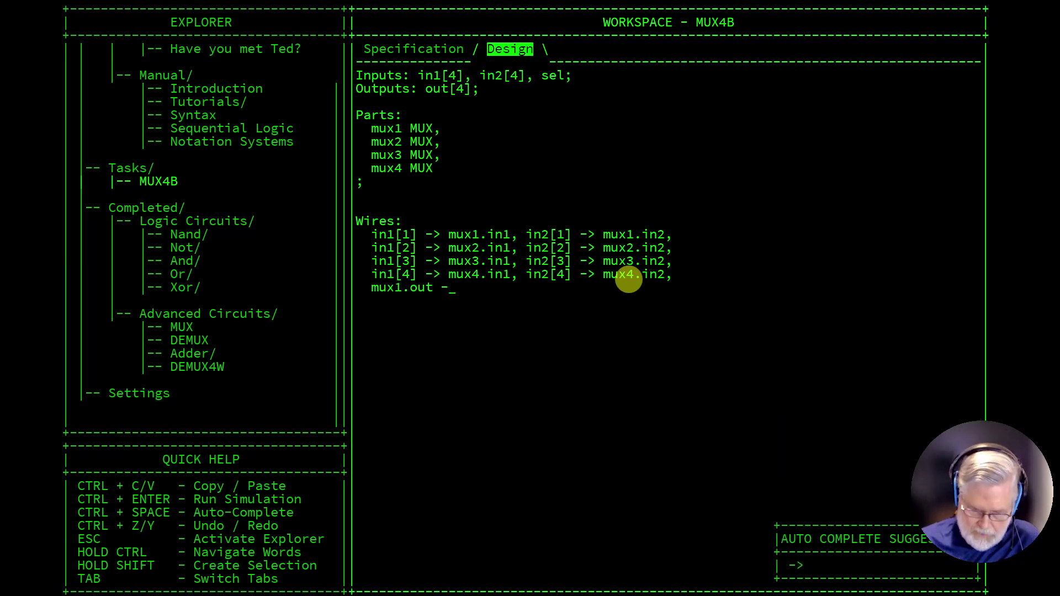
text(> out[1])
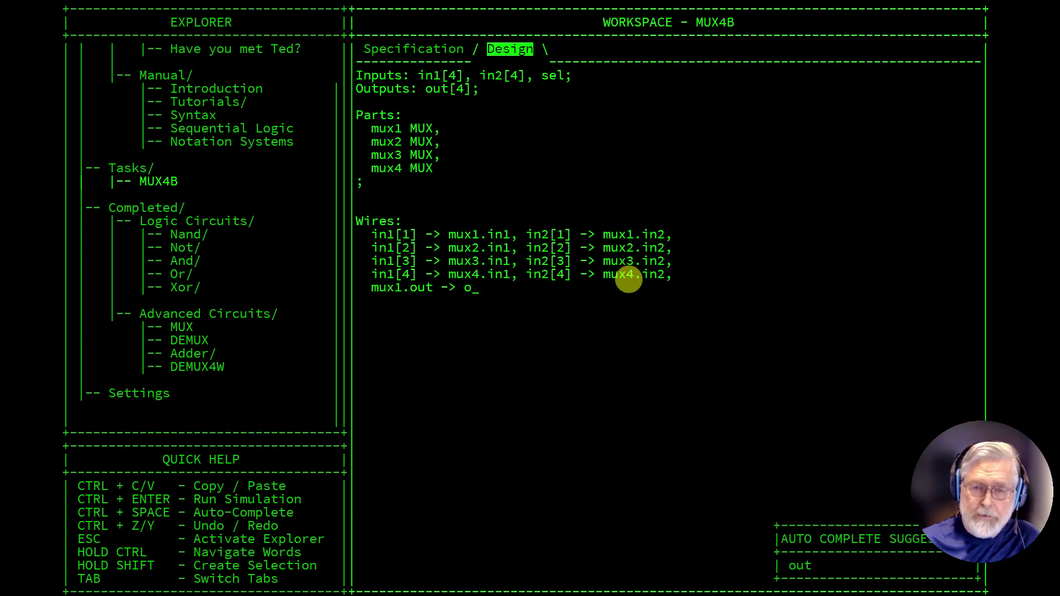
text(,)
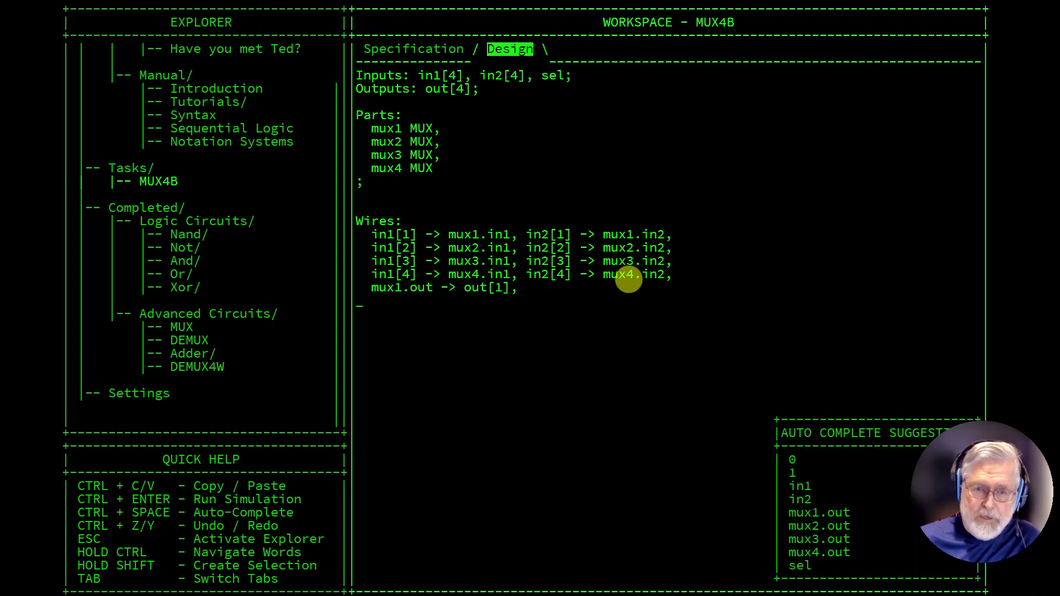
key(shift+Down)
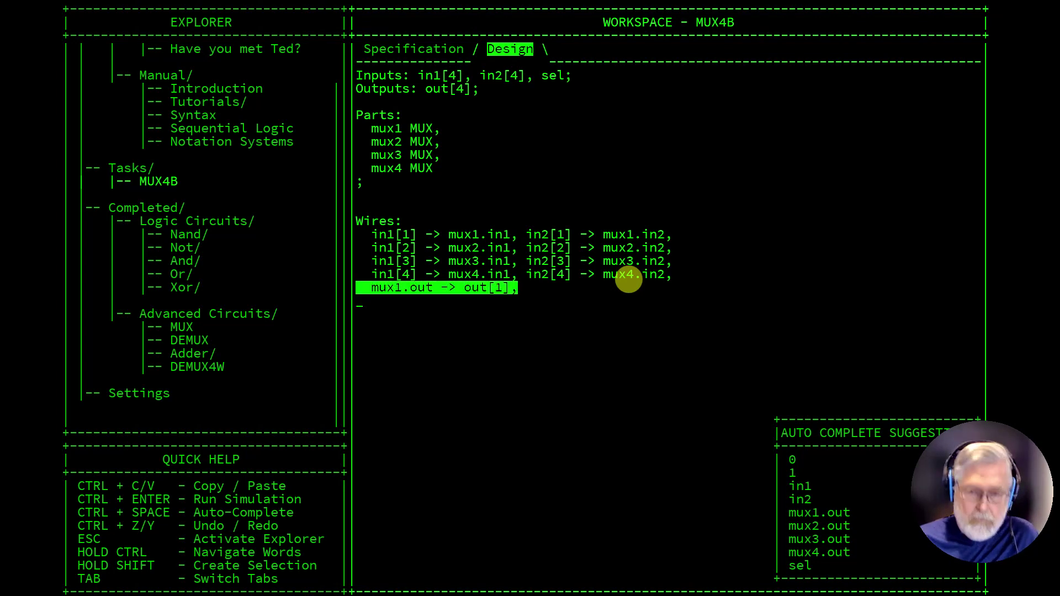
key(ctrl+c)
key(ctrl+v)
key(ctrl+v)
key(ctrl+v)
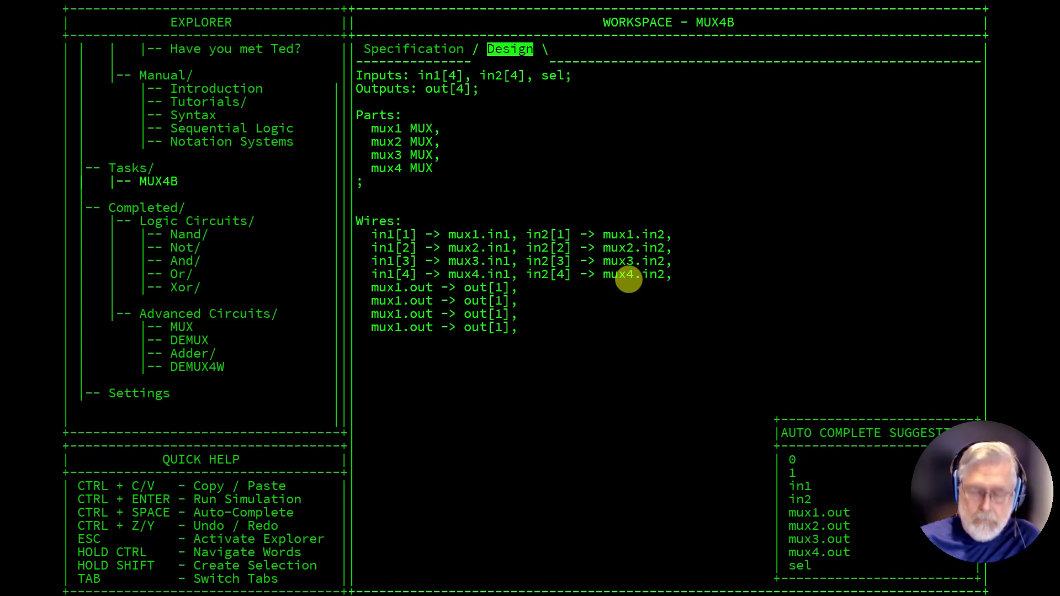
key(BackSpace)
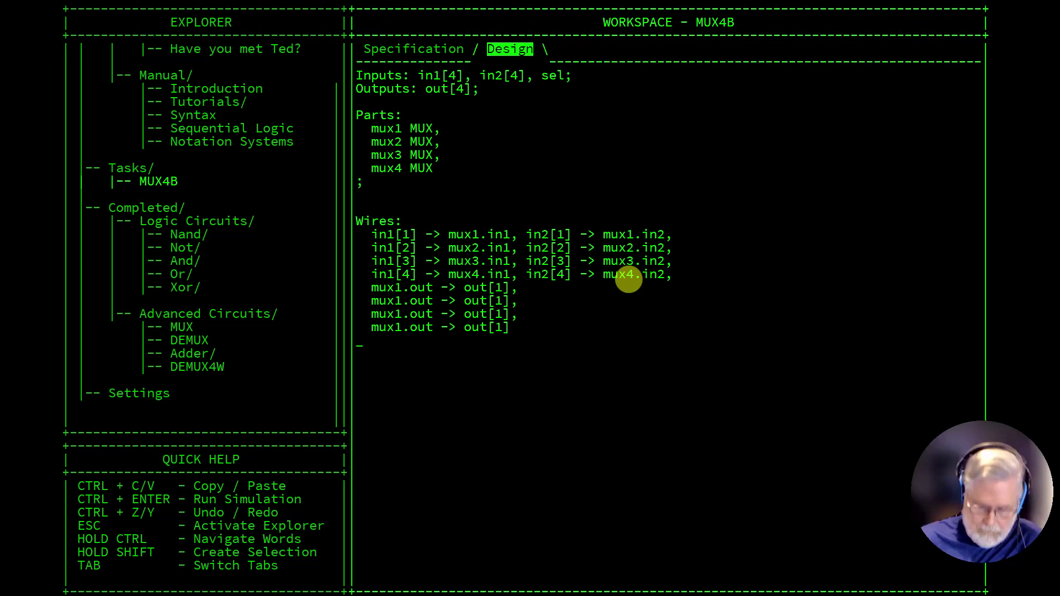
text(;)
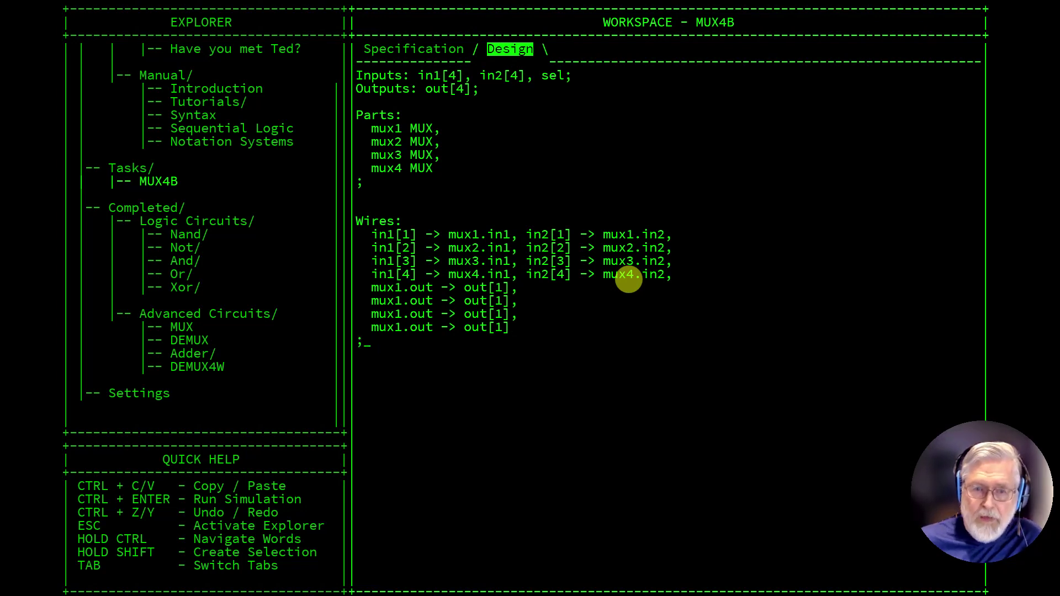
key(Up)
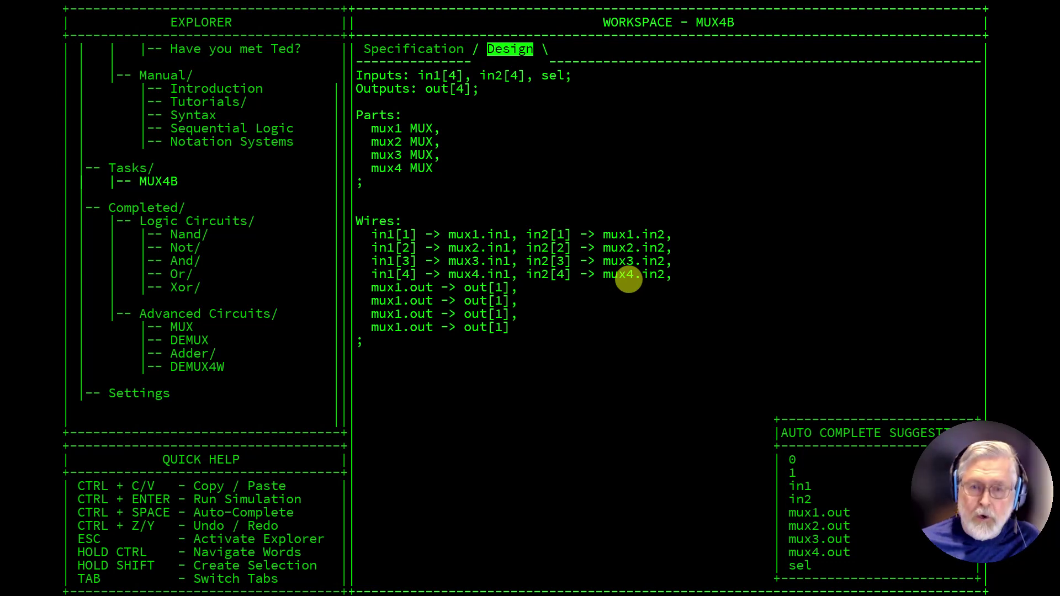
Step: Verify, dismiss the failure report, and change the copied output sources to mux2.out, mux3.out and mux4.out
key(ctrl+Return)
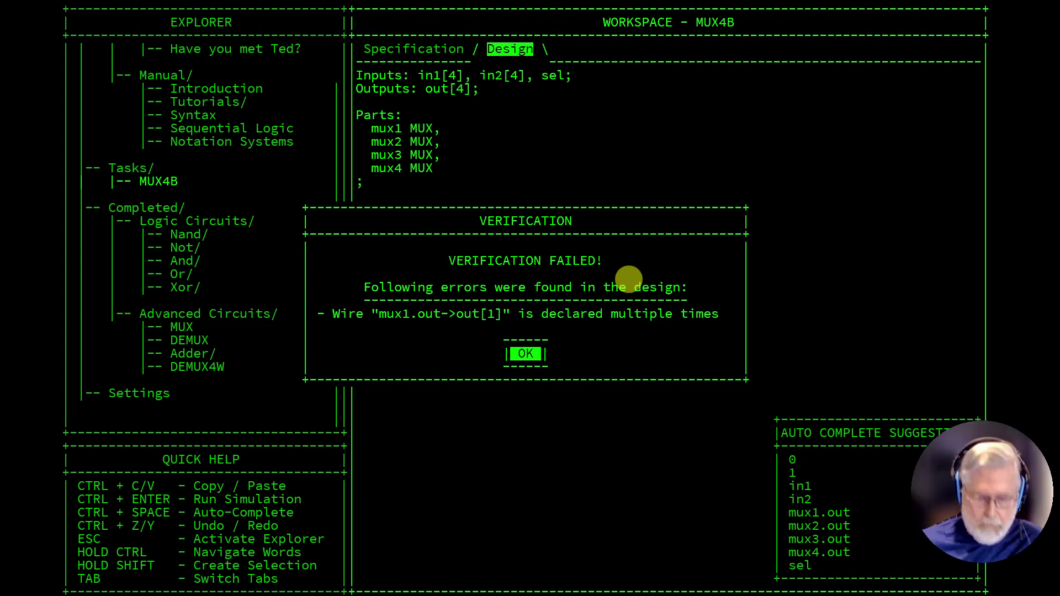
key(Return)
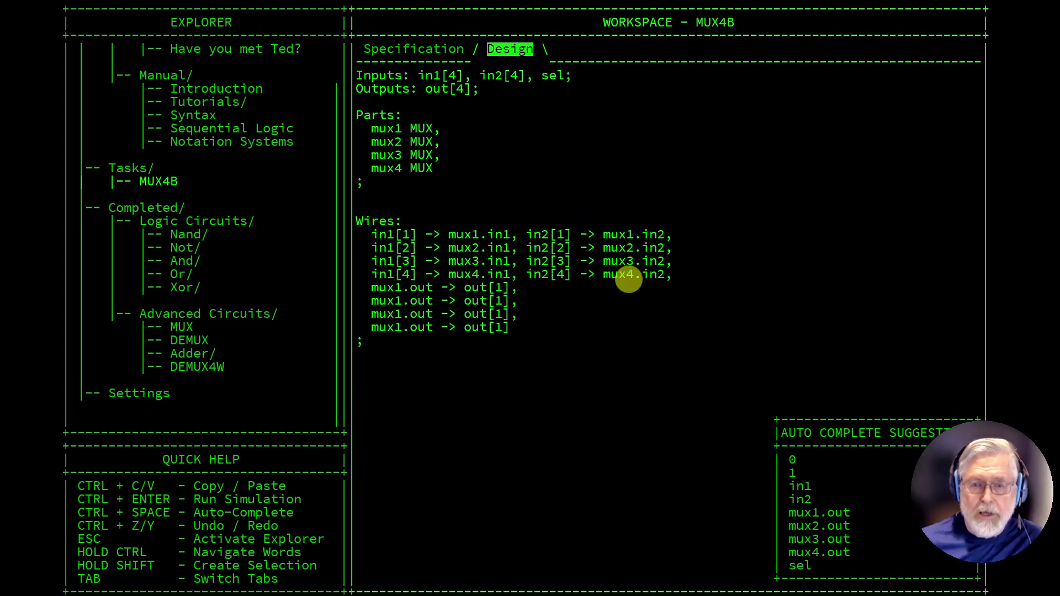
key(Right)
key(Right)
key(Right)
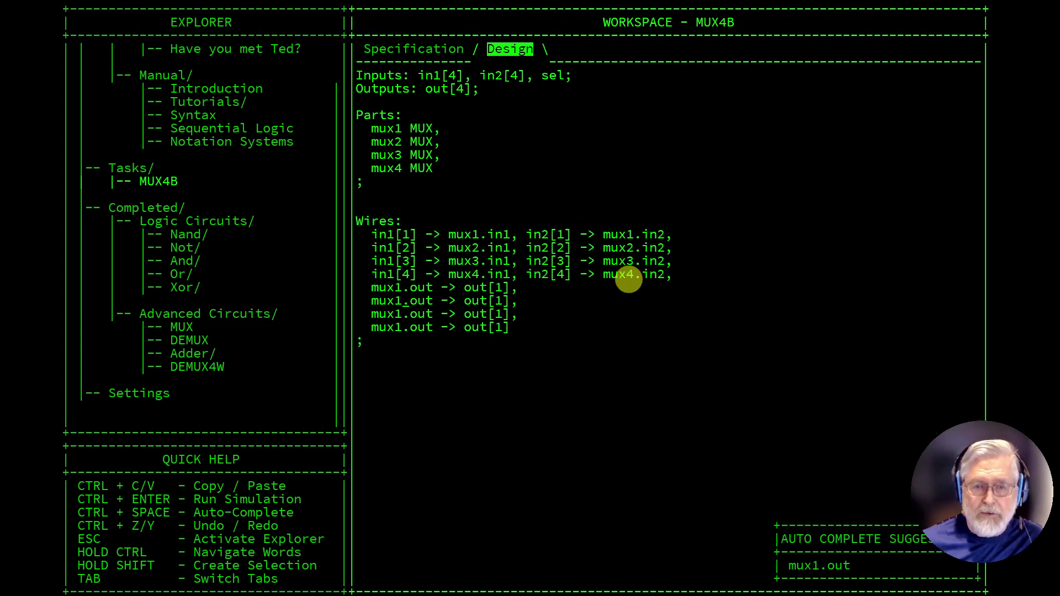
key(BackSpace)
text(2)
key(Down)
key(BackSpace)
text(3)
key(Down)
key(BackSpace)
text(4)
Step: Change those lines' output indices to out[2], out[3] and out[4]
key(Up)
key(Up)
key(Right)
key(Right)
key(Right)
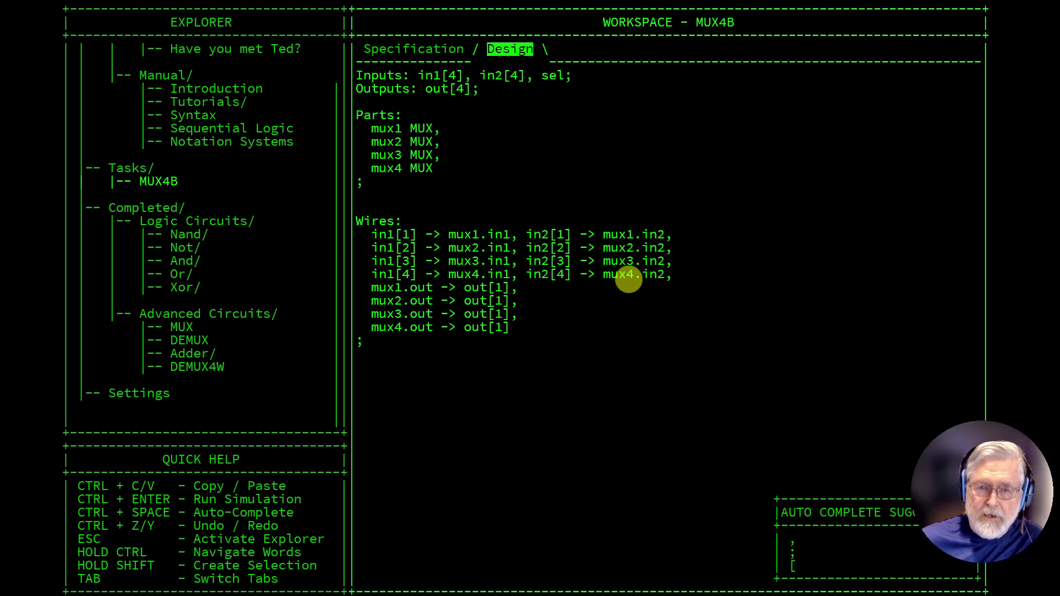
key(BackSpace)
text(2)
key(Down)
key(BackSpace)
text(3)
key(Down)
key(BackSpace)
text(4)
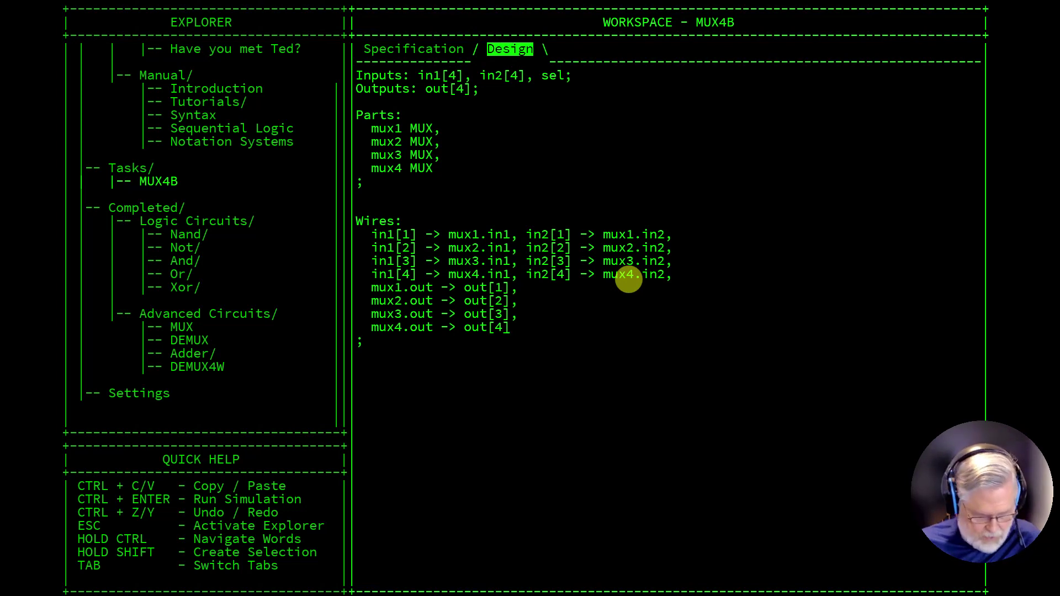
key(ctrl+Return)
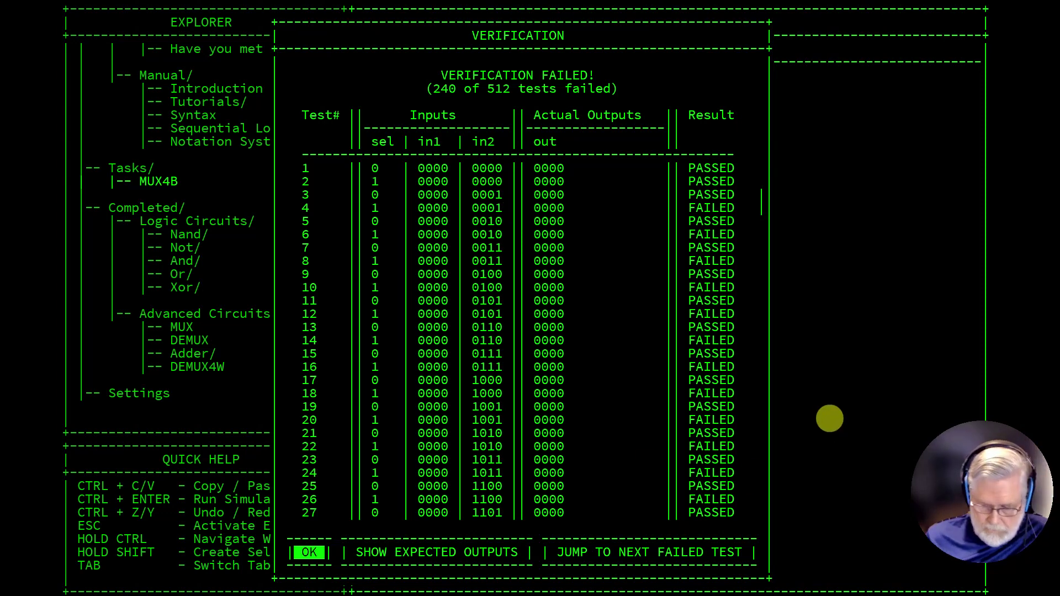
key(Return)
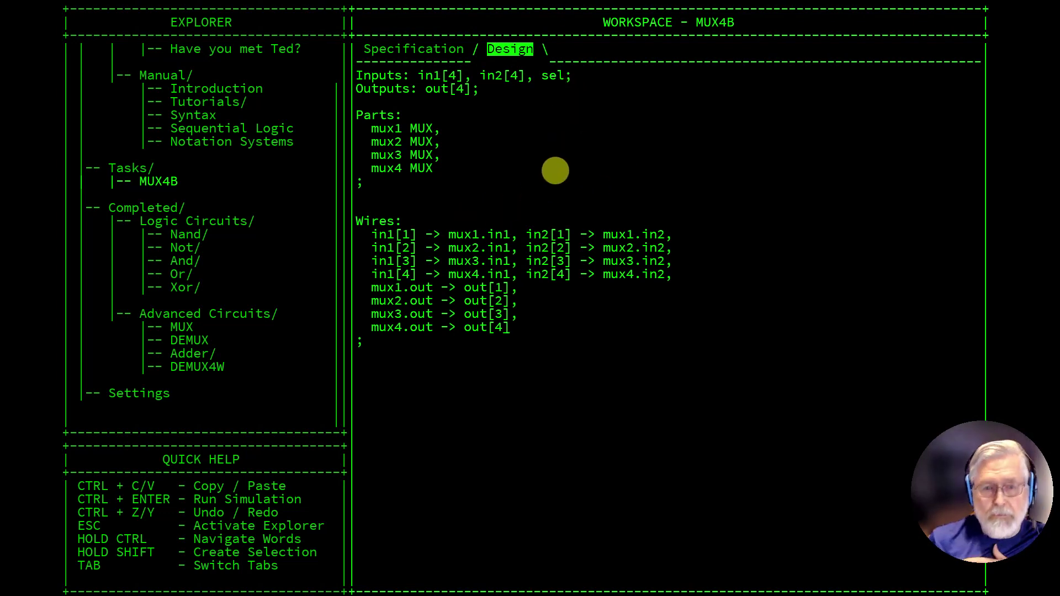
Step: Insert 'sel -> mux1.sel,' as the first line under Wires
key(Up)
key(Up)
key(Up)
key(ctrl+space)
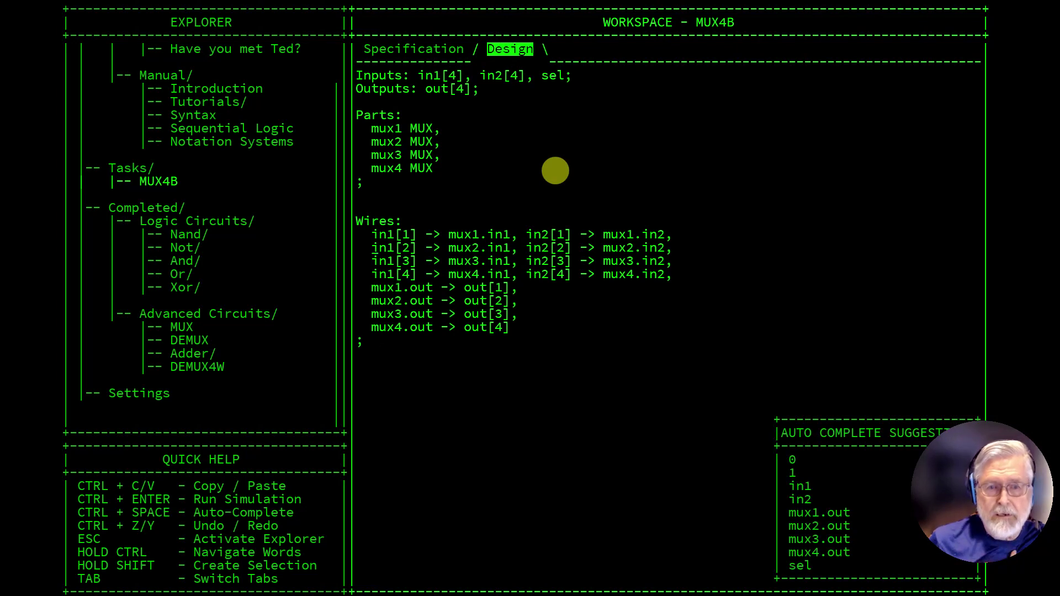
key(ctrl+Right)
key(Return)
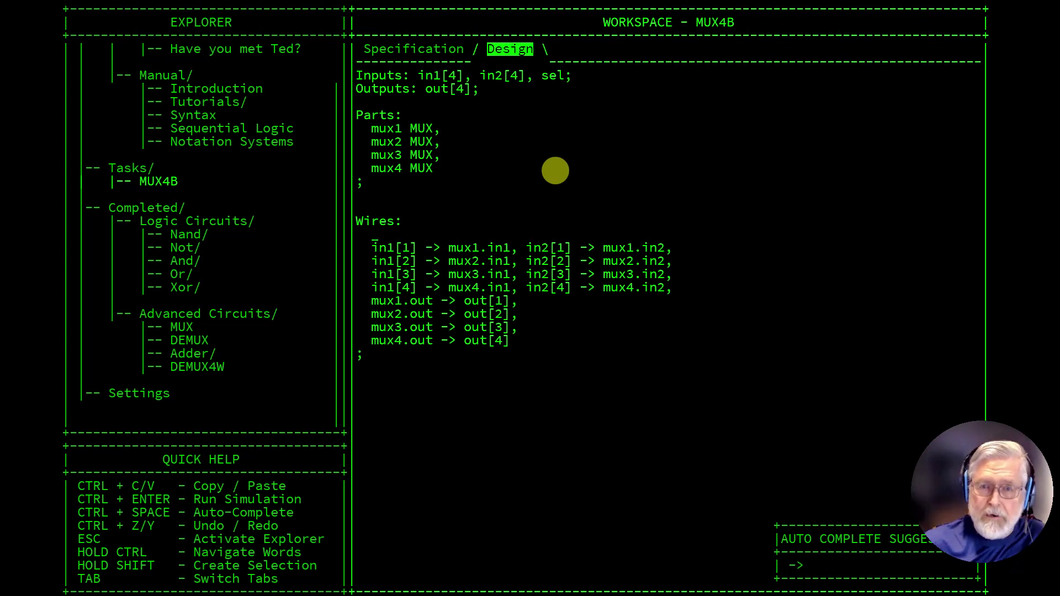
text(sel )
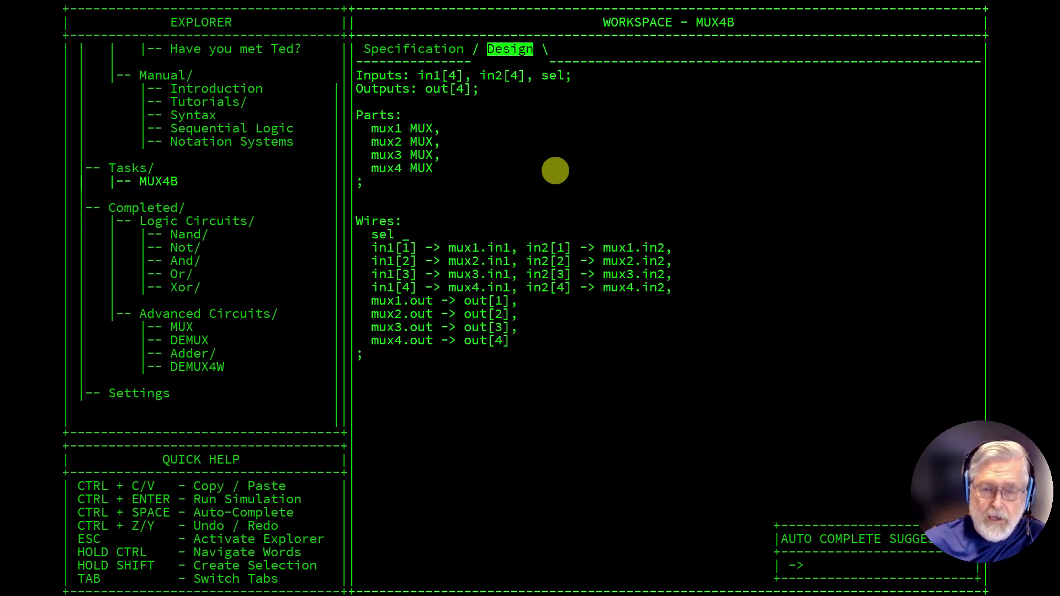
text(-> mux1.sel)
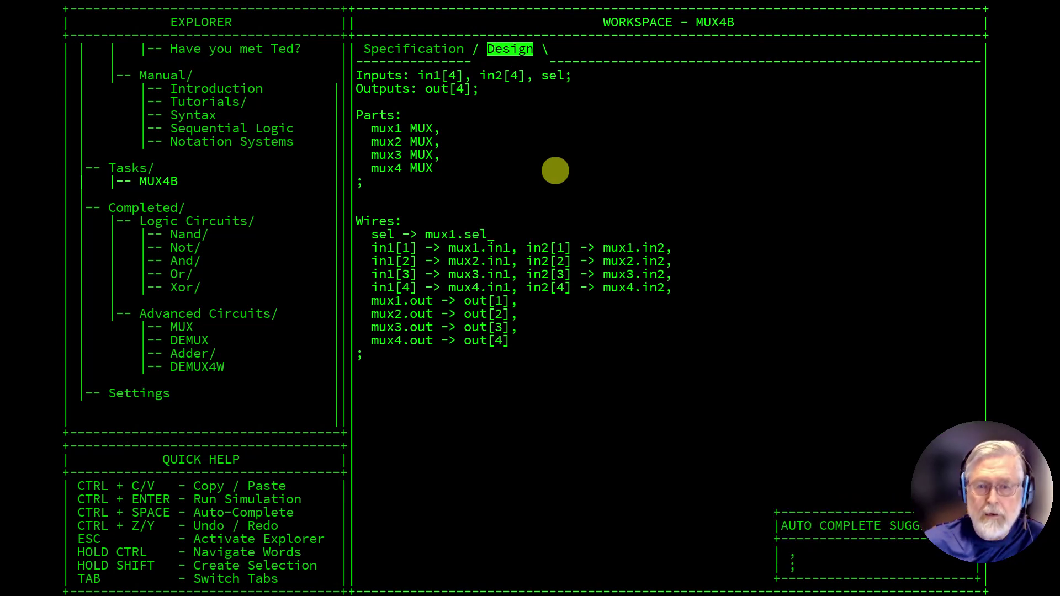
key(BackSpace)
text(l,)
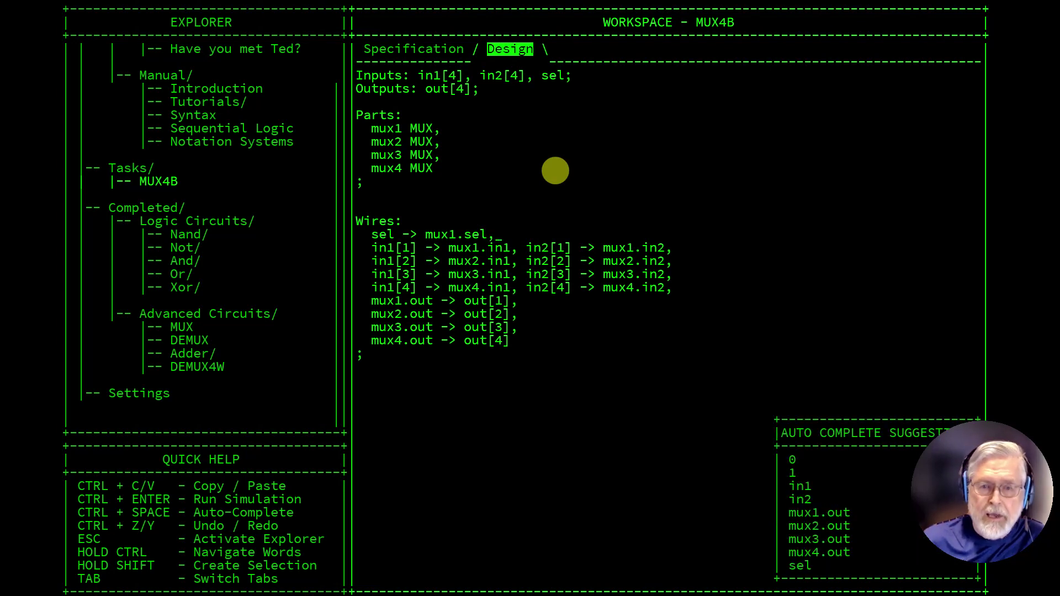
key(Return)
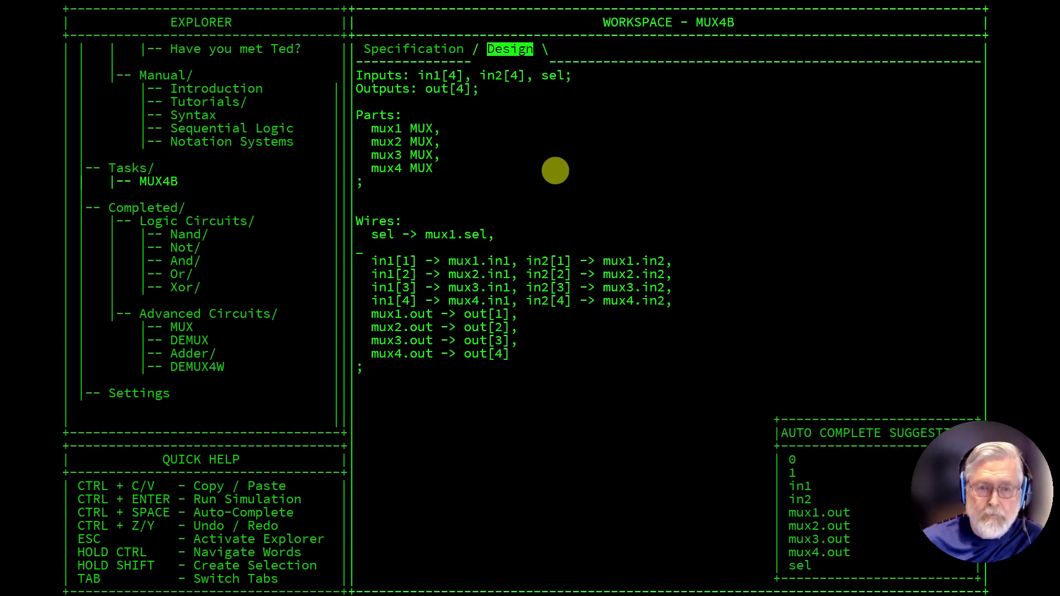
Step: Copy the sel wire three times, retargeting the copies to mux2.sel, mux3.sel and mux4.sel
key(shift+Up)
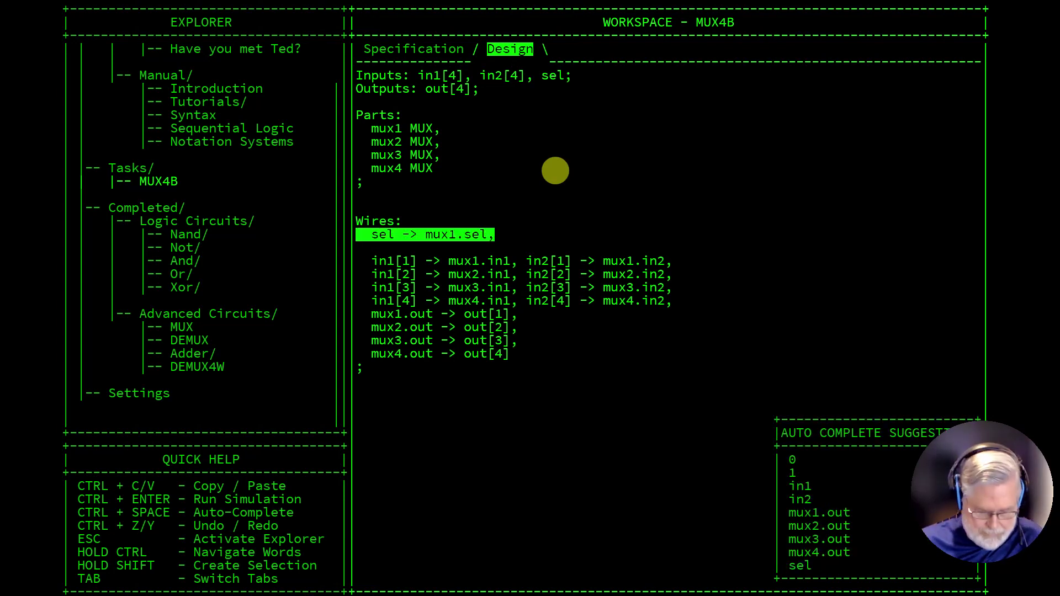
key(ctrl+c)
key(ctrl+v)
key(ctrl+v)
key(ctrl+v)
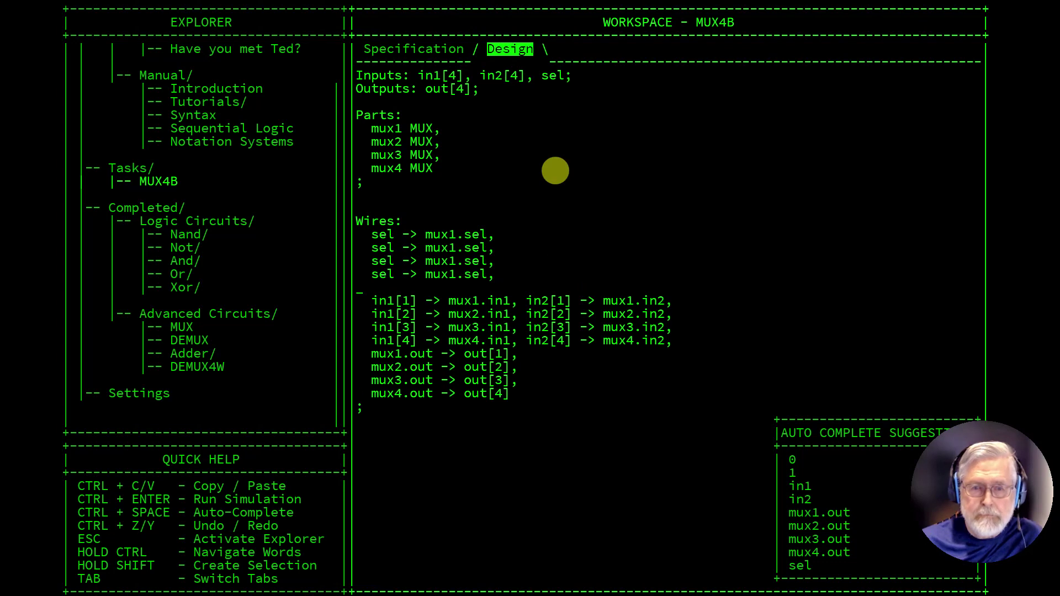
key(ctrl+Right)
key(ctrl+Right)
key(ctrl+Right)
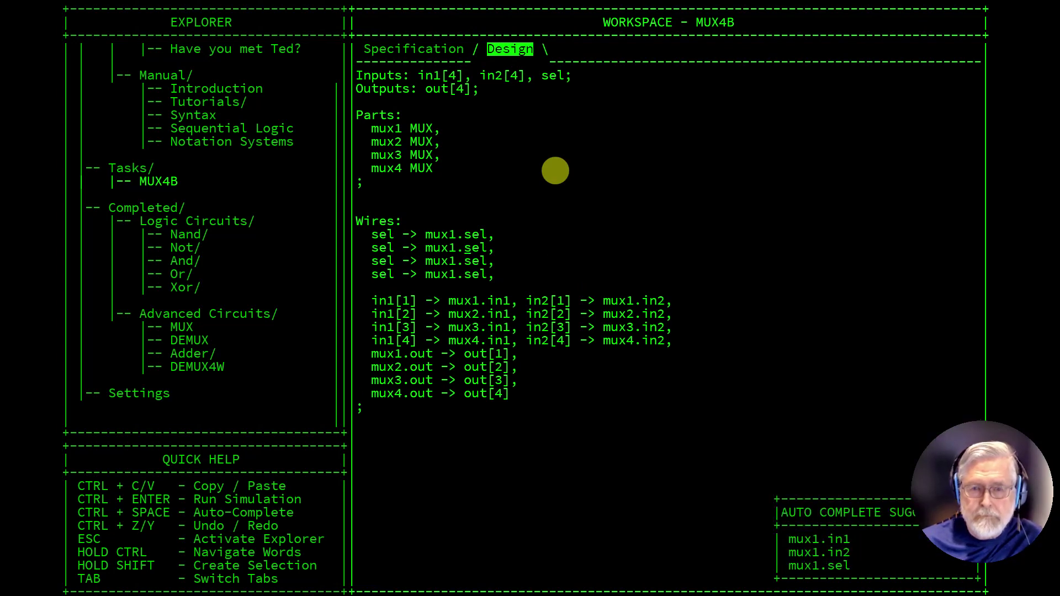
key(BackSpace)
text(2)
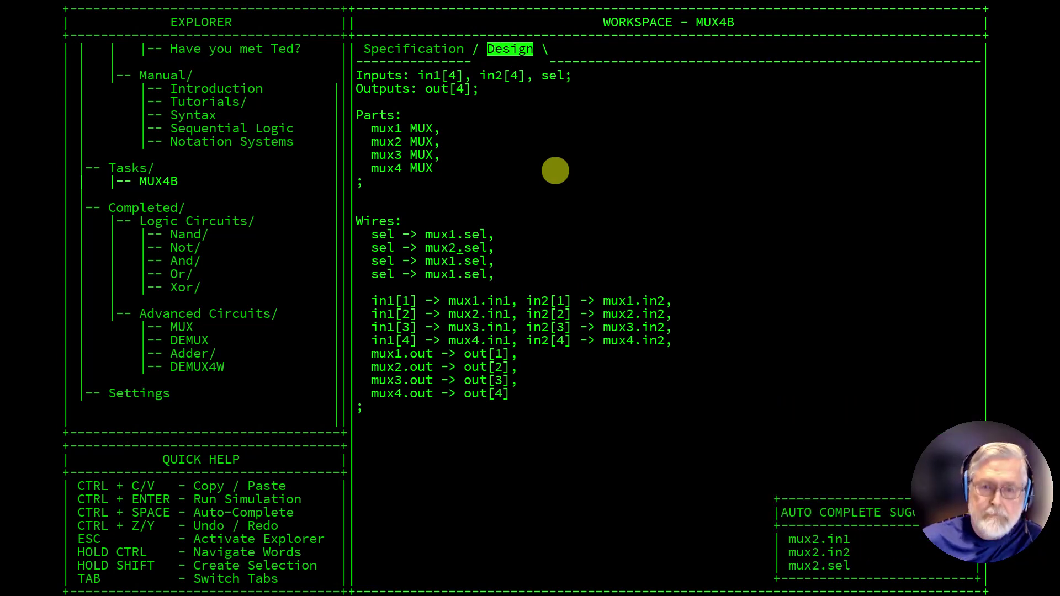
key(Down)
key(BackSpace)
text(3)
key(Down)
key(BackSpace)
text(4)
key(End)
key(Delete)
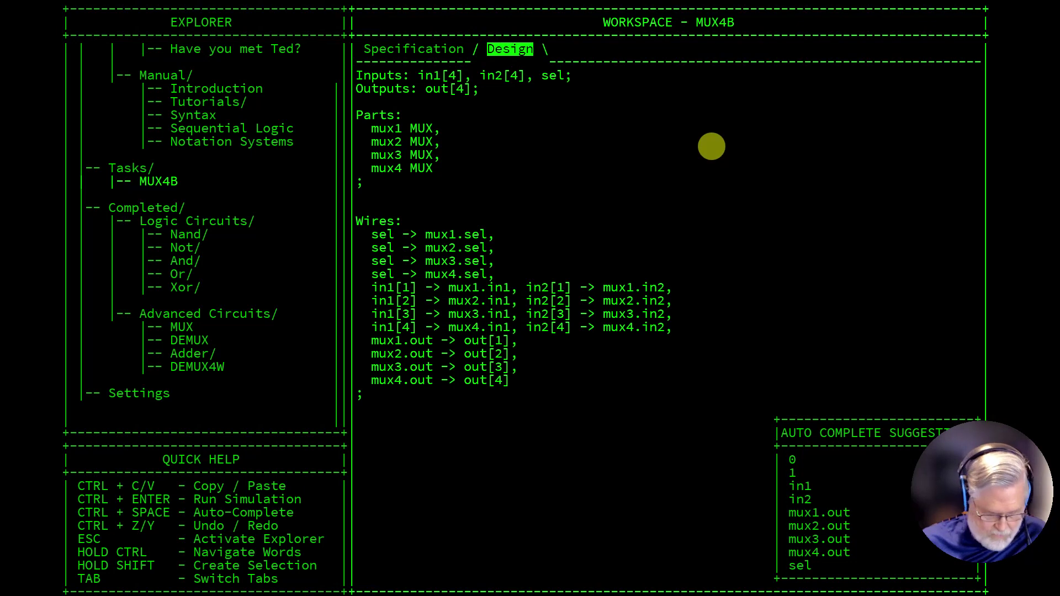
key(ctrl+Return)
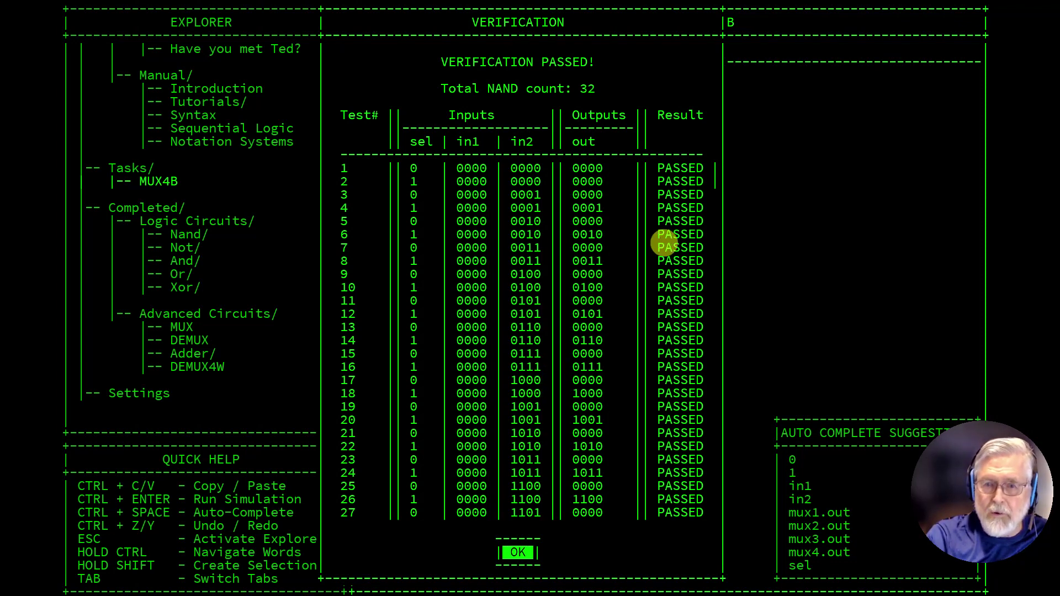
scroll(600, 278, down, 6)
scroll(600, 277, down, 2)
scroll(600, 278, down, 20)
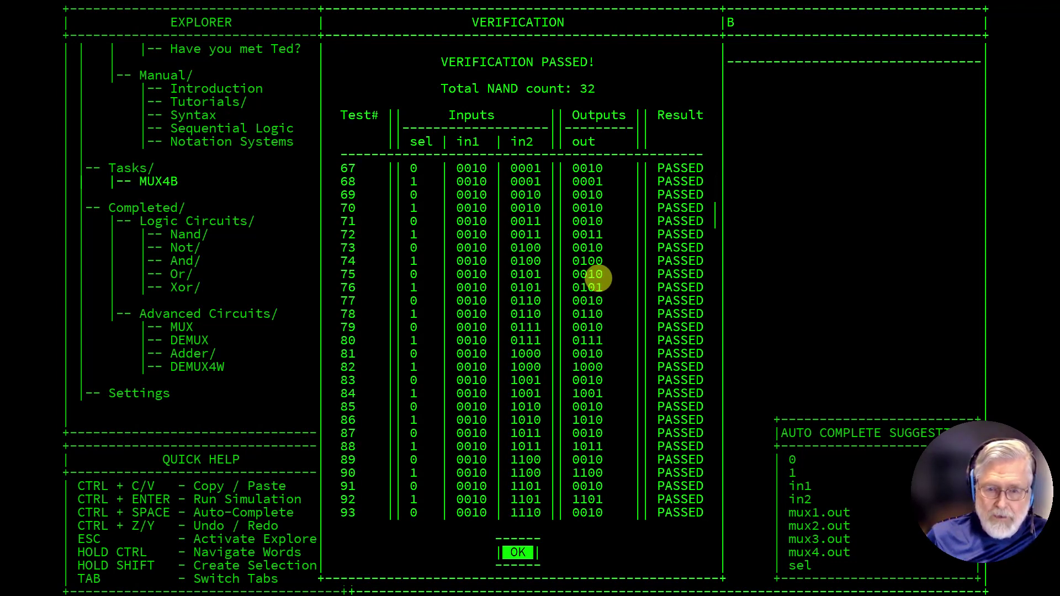
scroll(600, 278, down, 20)
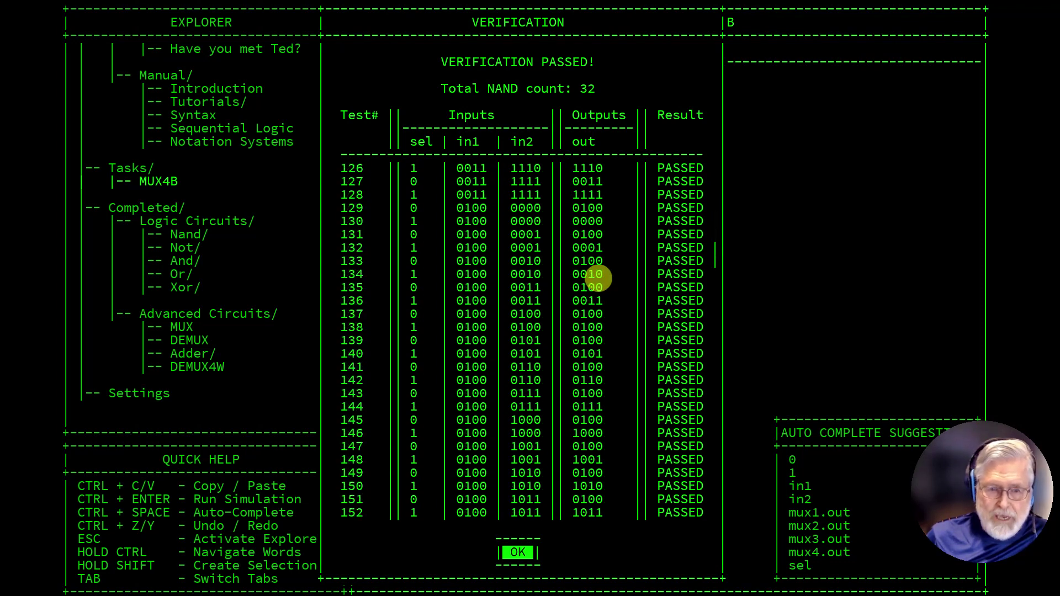
scroll(600, 278, down, 20)
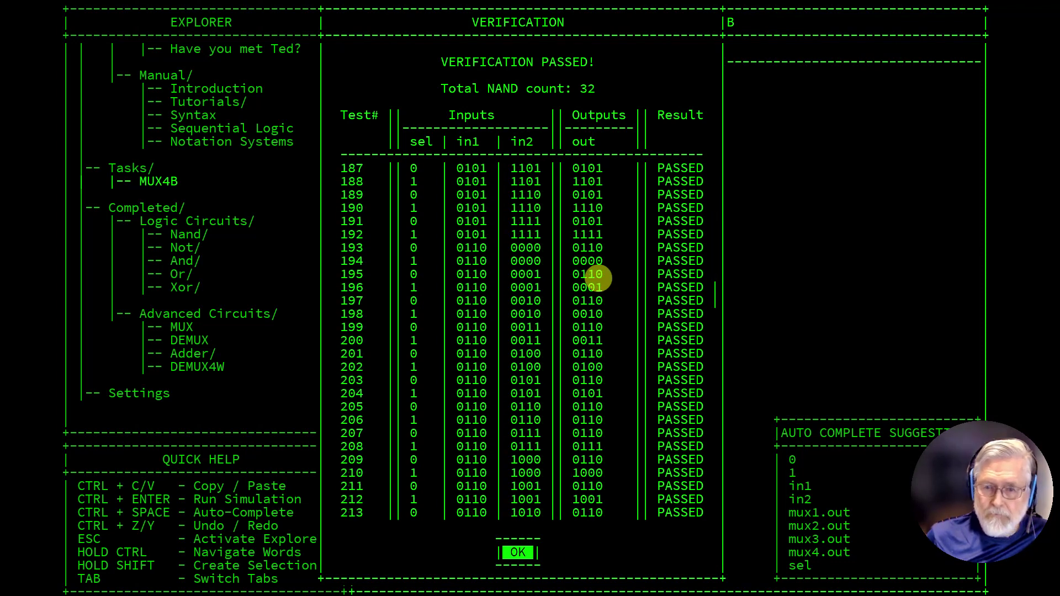
scroll(600, 277, down, 20)
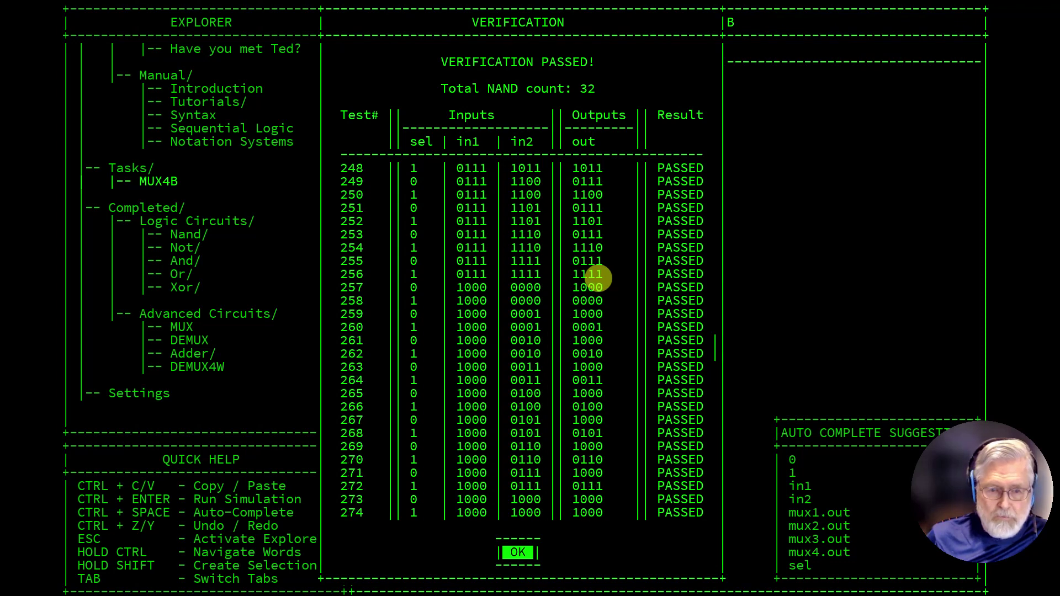
scroll(600, 277, down, 20)
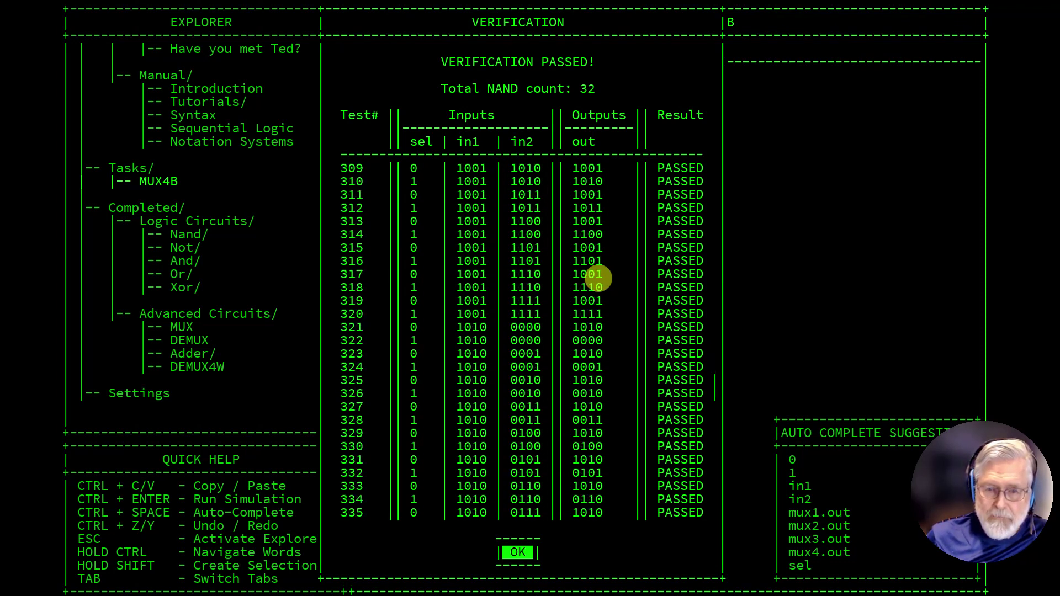
scroll(600, 278, down, 20)
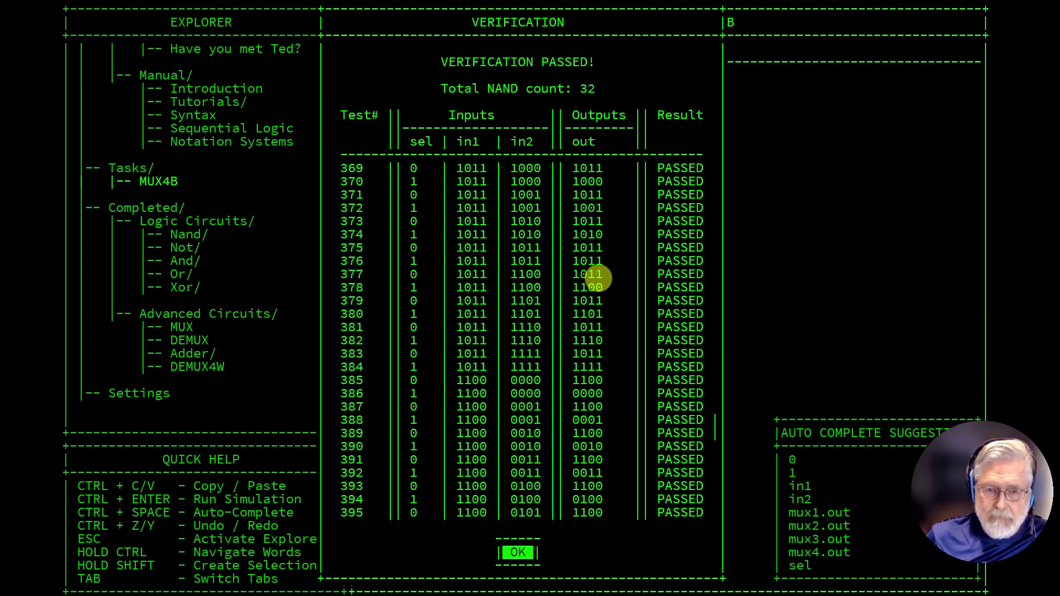
scroll(600, 278, down, 20)
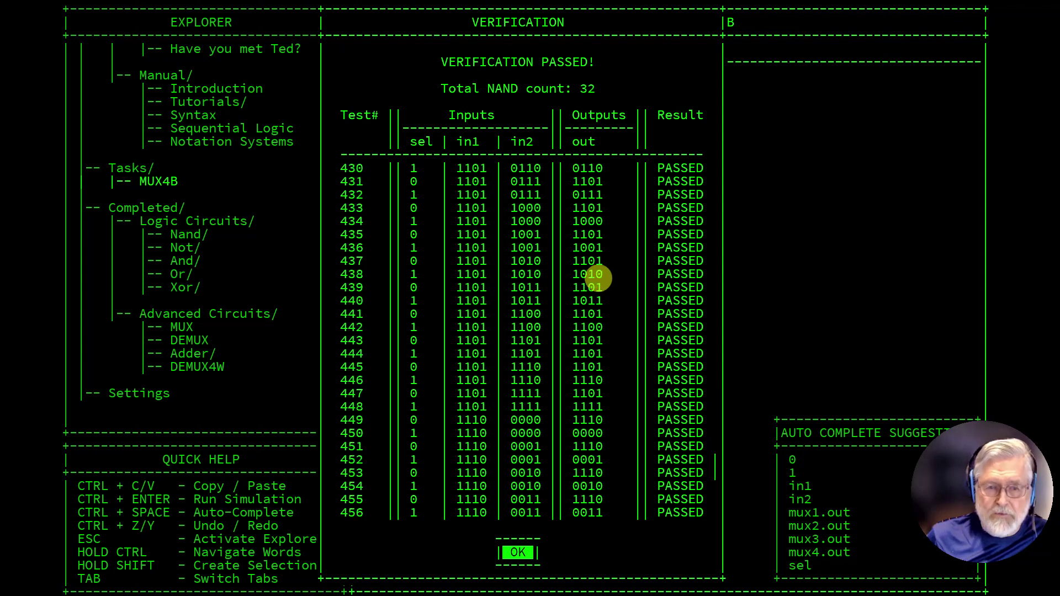
scroll(600, 277, down, 20)
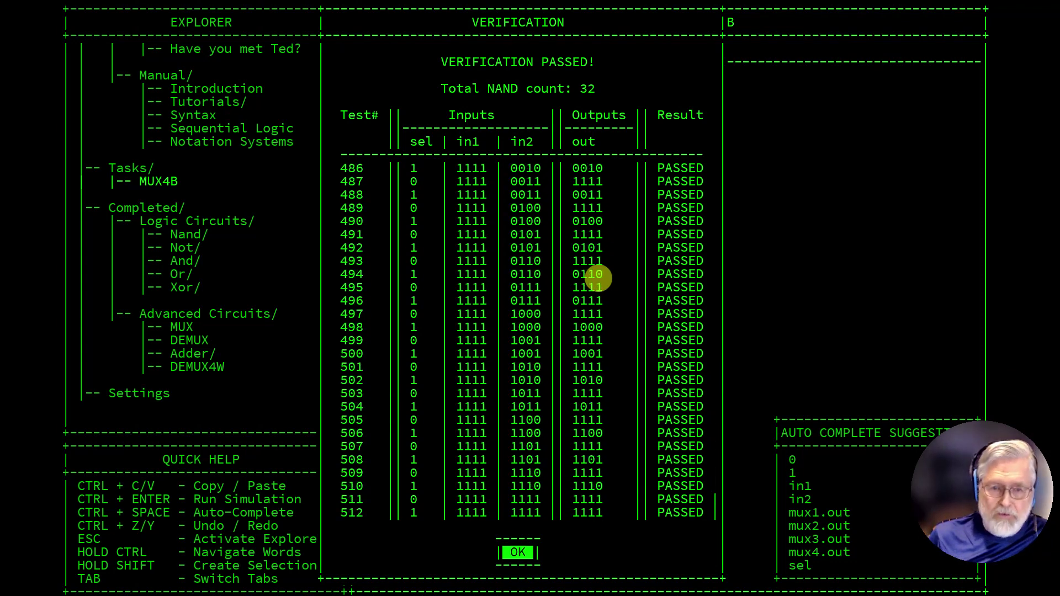
scroll(601, 278, up, 1)
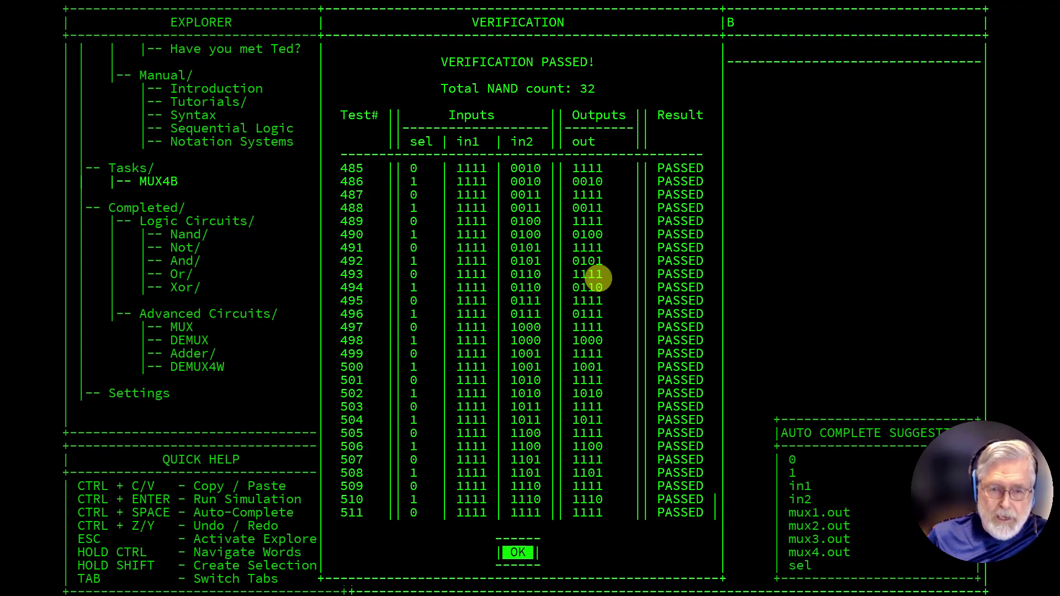
scroll(600, 278, down, 1)
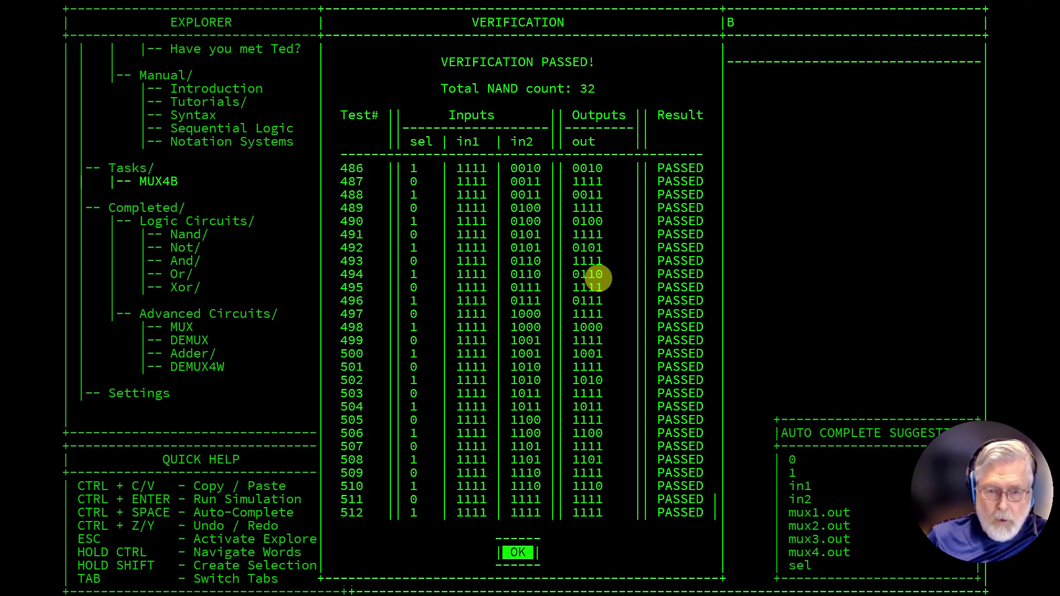
scroll(600, 277, up, 20)
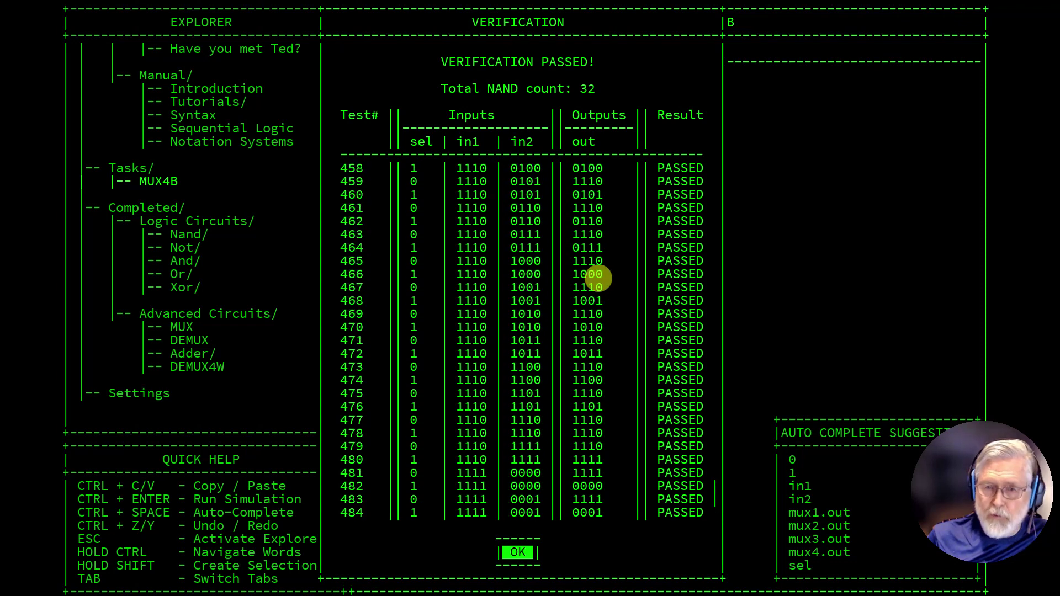
scroll(600, 278, up, 20)
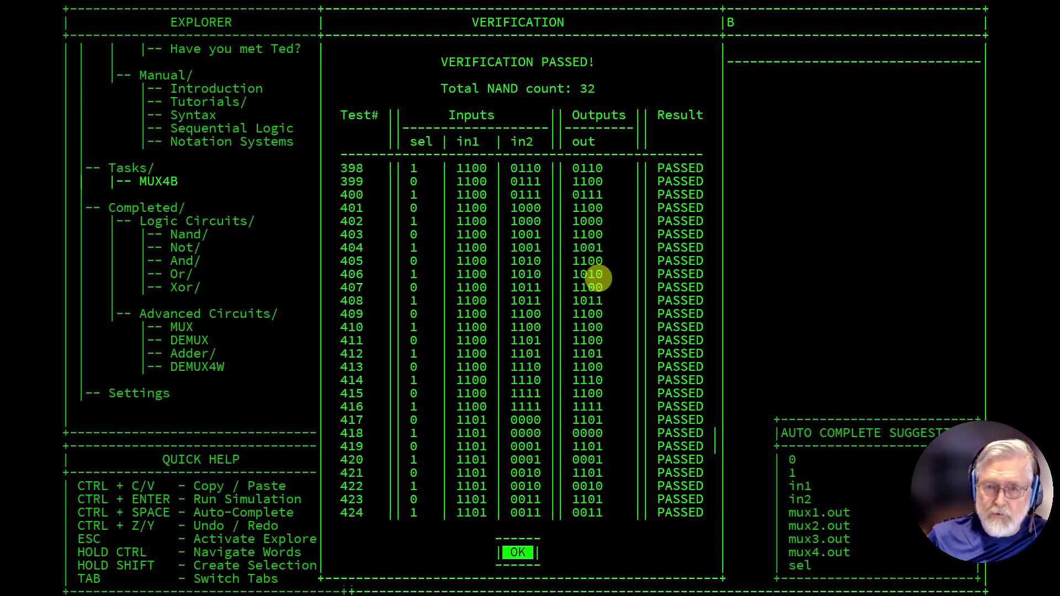
scroll(600, 277, up, 20)
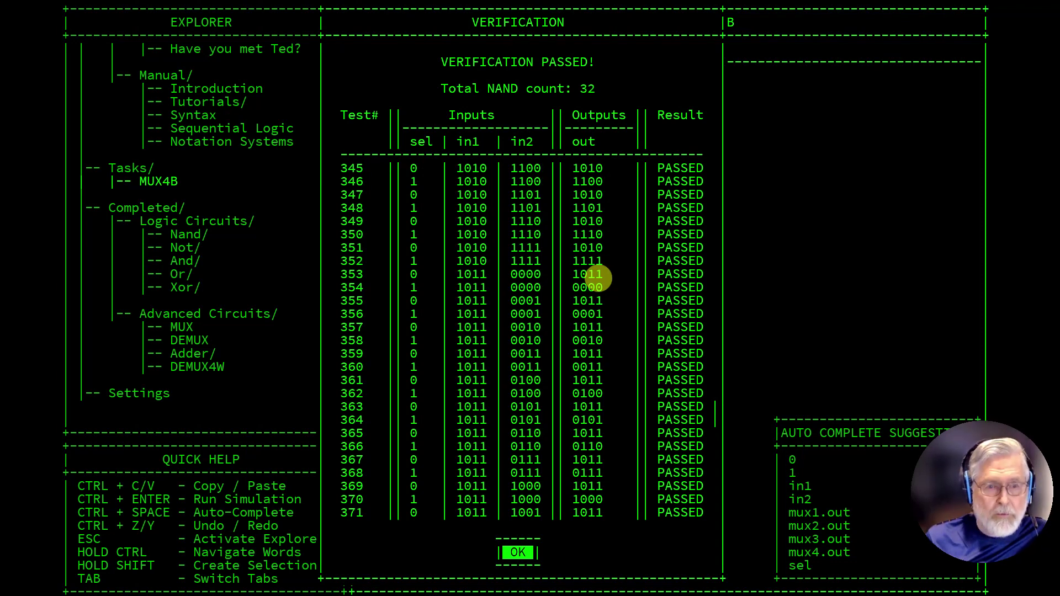
Step: Close the passed report and dismiss the briefing and ALU4B, MUX4W16B, MUX16B, REGISTER unlock notices
key(Return)
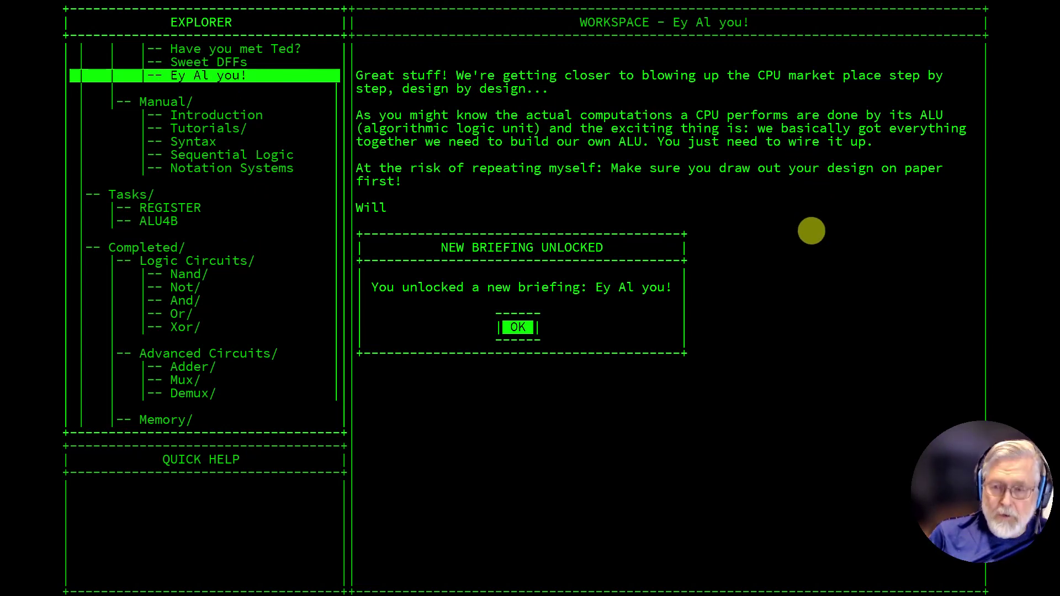
key(Return)
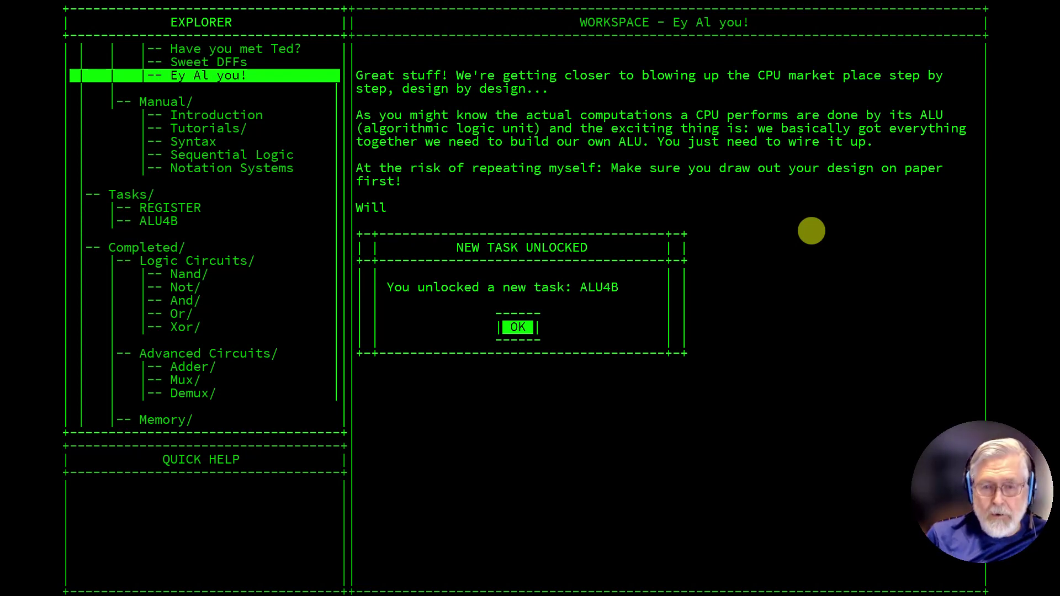
key(Return)
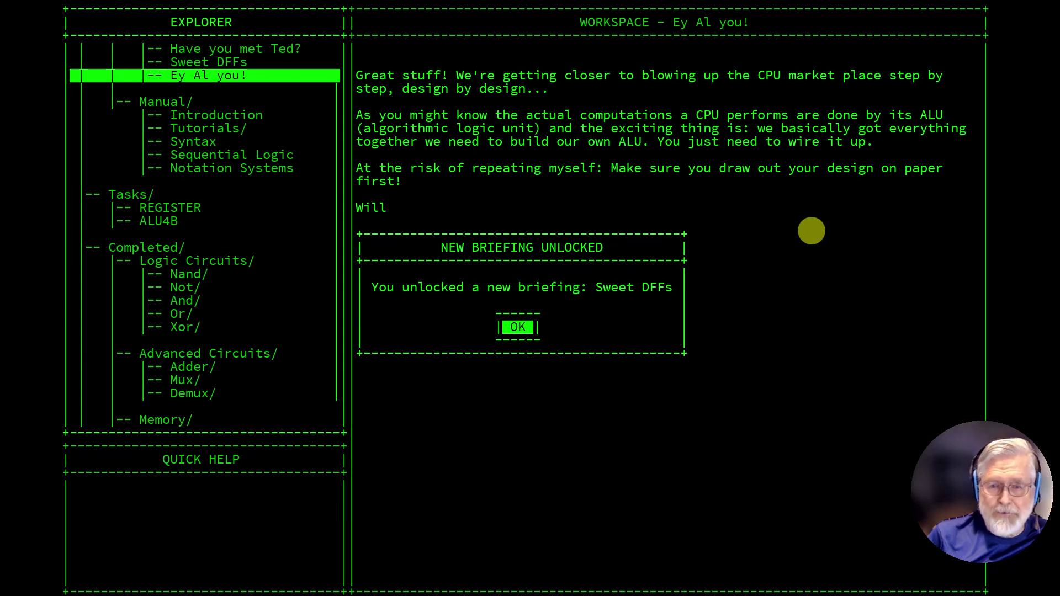
key(Return)
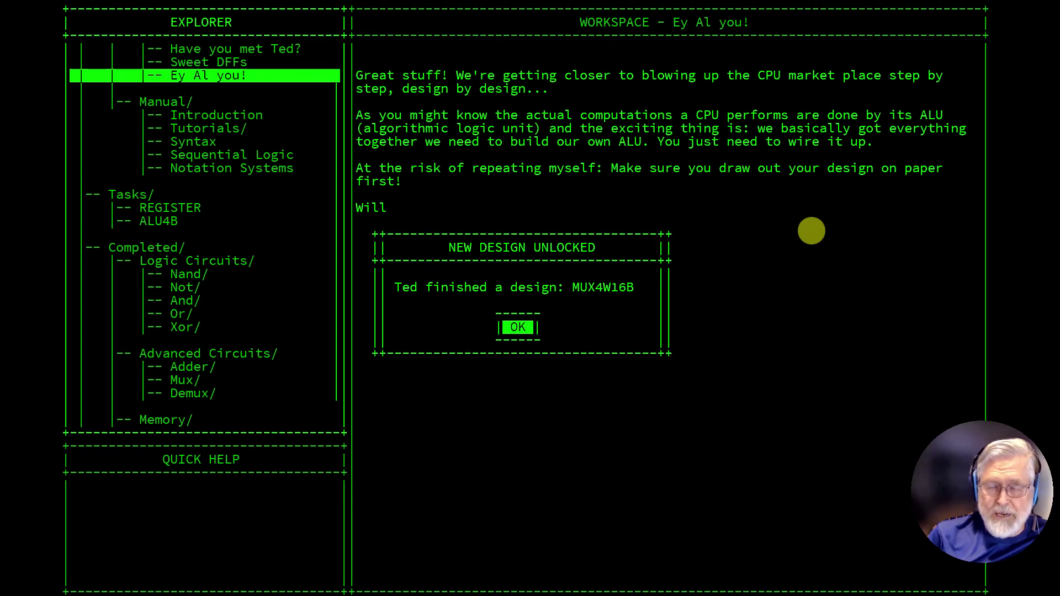
key(Return)
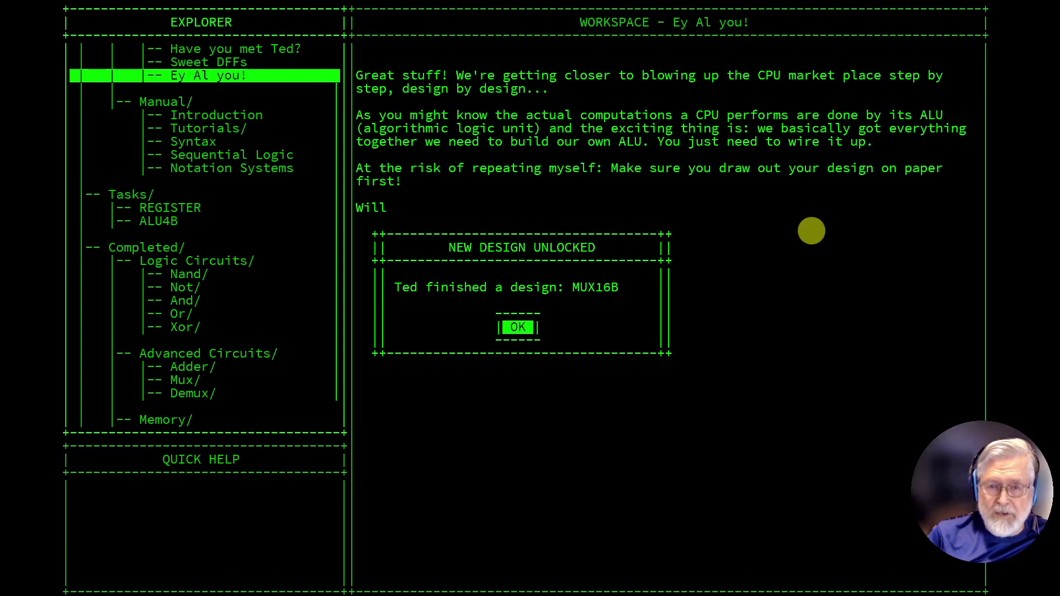
key(Return)
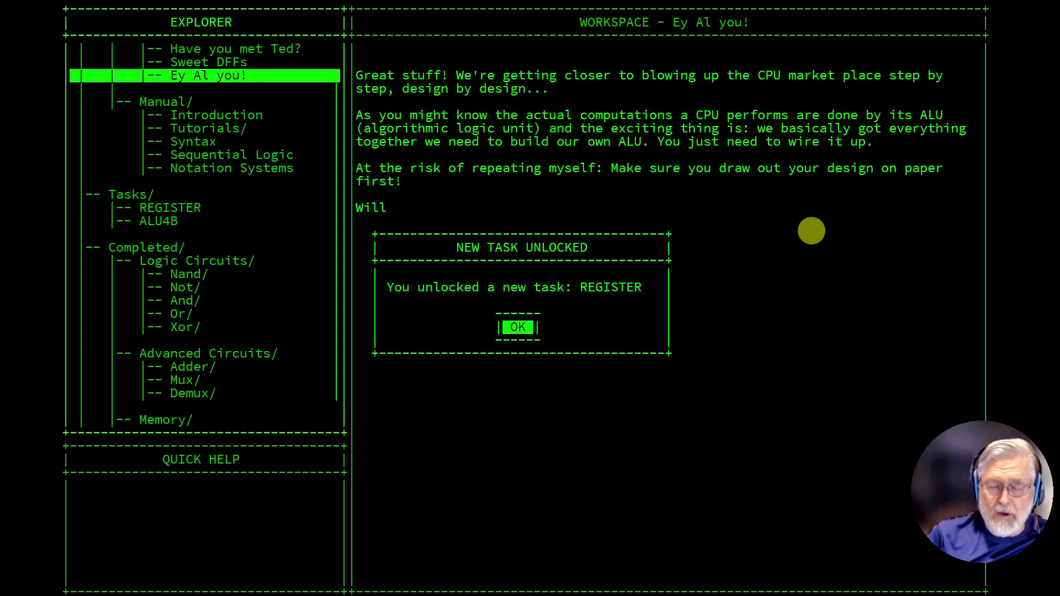
key(Return)
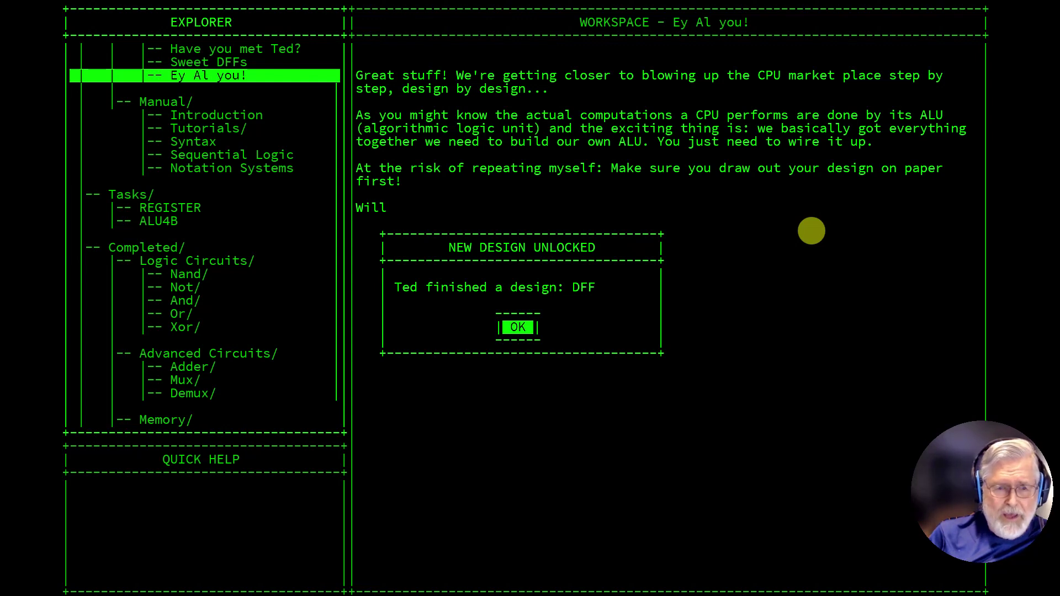
Step: Dismiss the 'NEW DESIGN UNLOCKED: DFF' popup
key(Return)
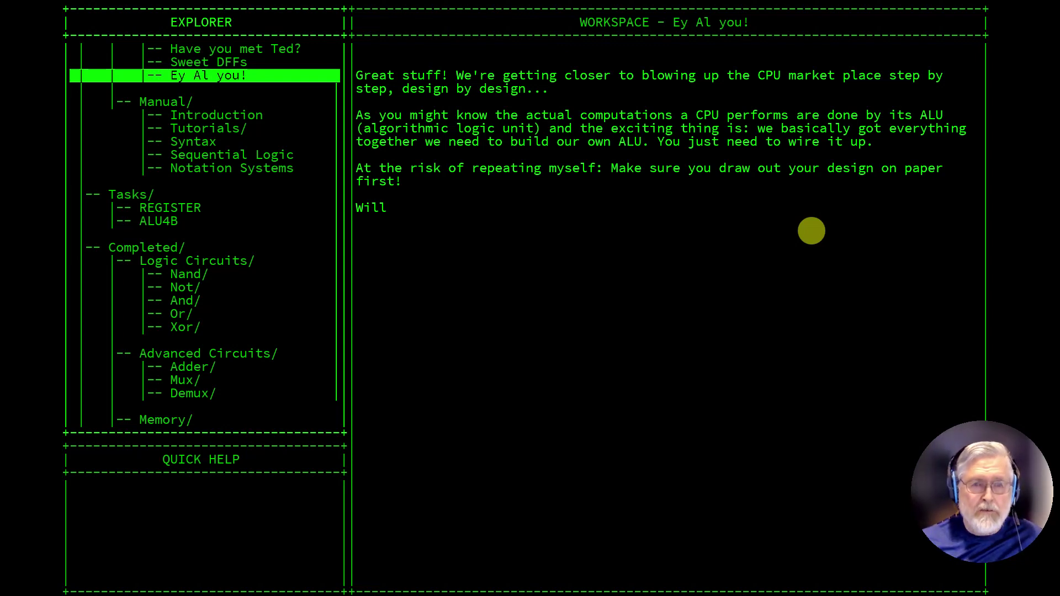
Step: Select the Sweet DFFs briefing in the Explorer, then bring up the quit confirmation prompt
key(Up)
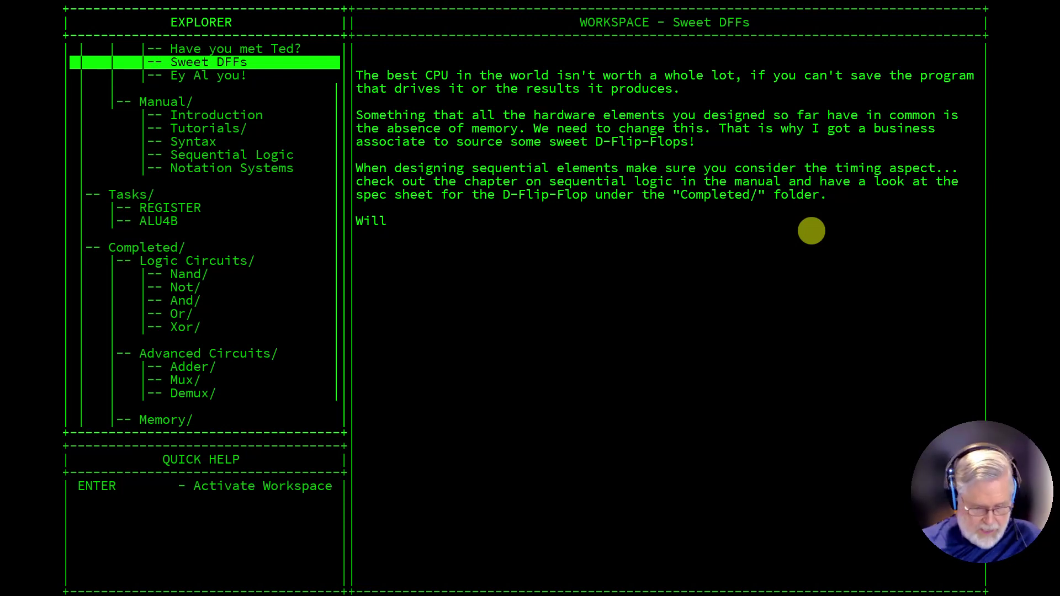
key(Escape)
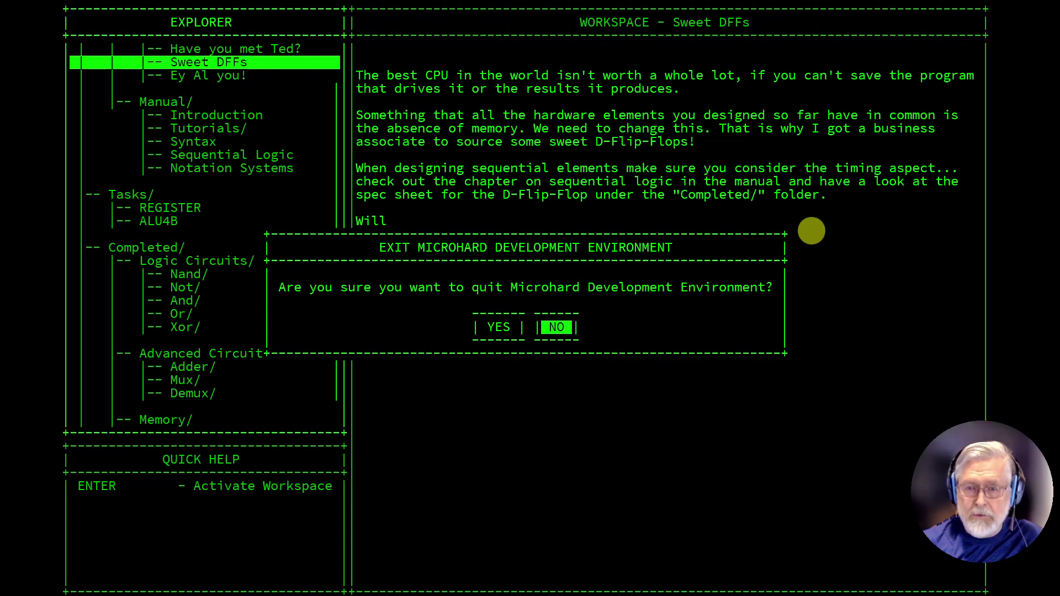
Step: Answer NO to quitting, then move down the Explorer past Xor to Completed/Memory/ for DFF
key(Return)
key(Down)
key(Down)
key(Down)
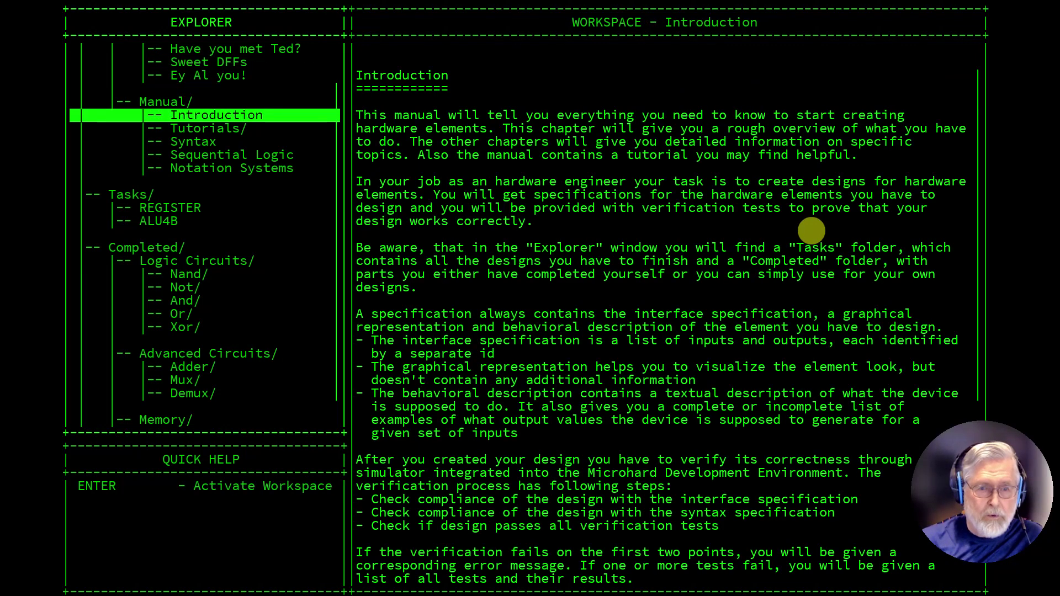
key(Down)
key(Down)
key(Down)
key(Up)
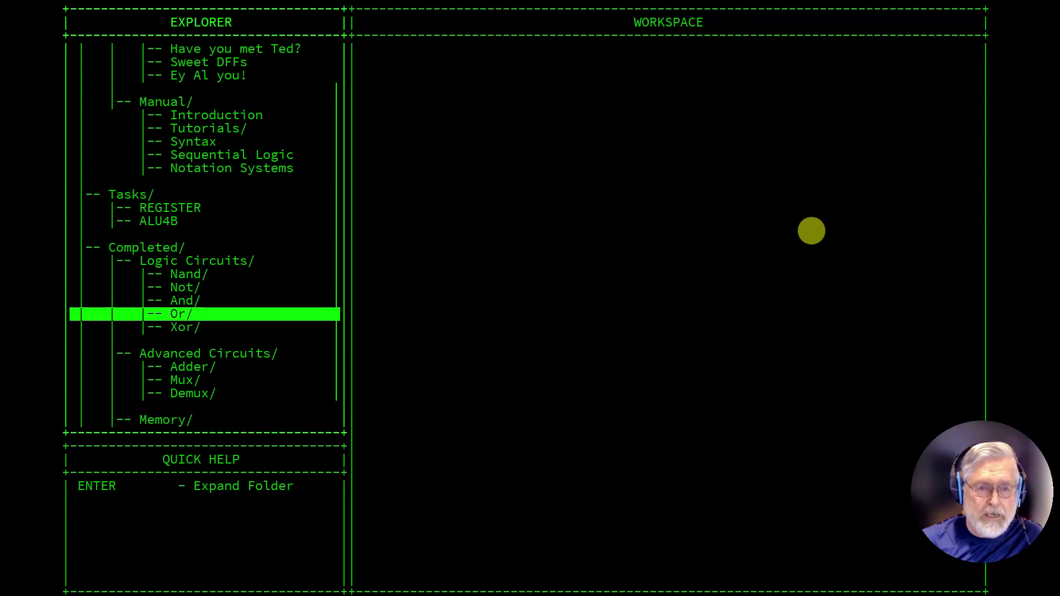
key(Down)
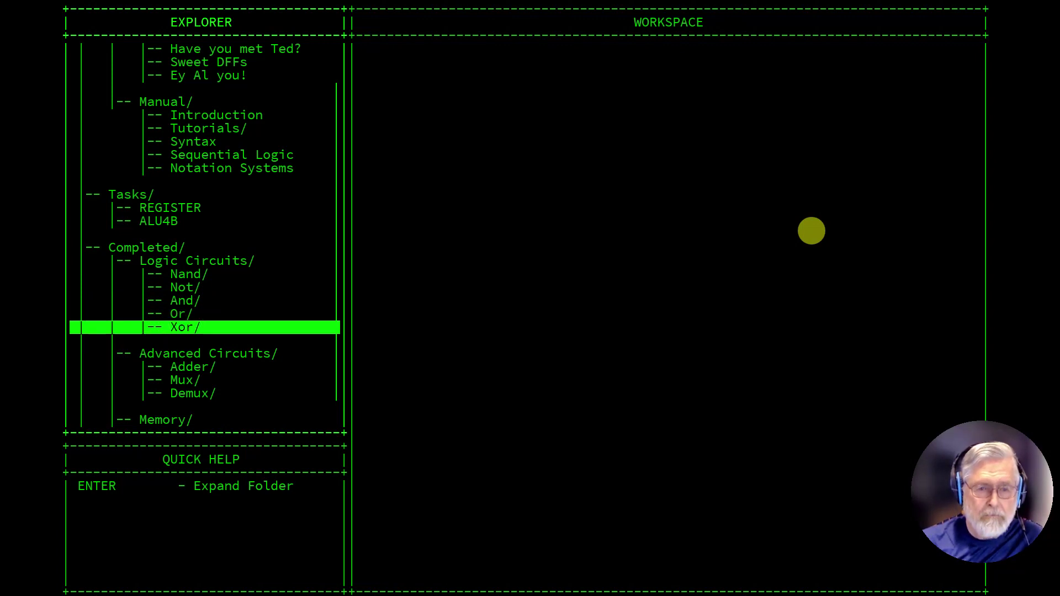
key(Down)
key(Down)
key(Down)
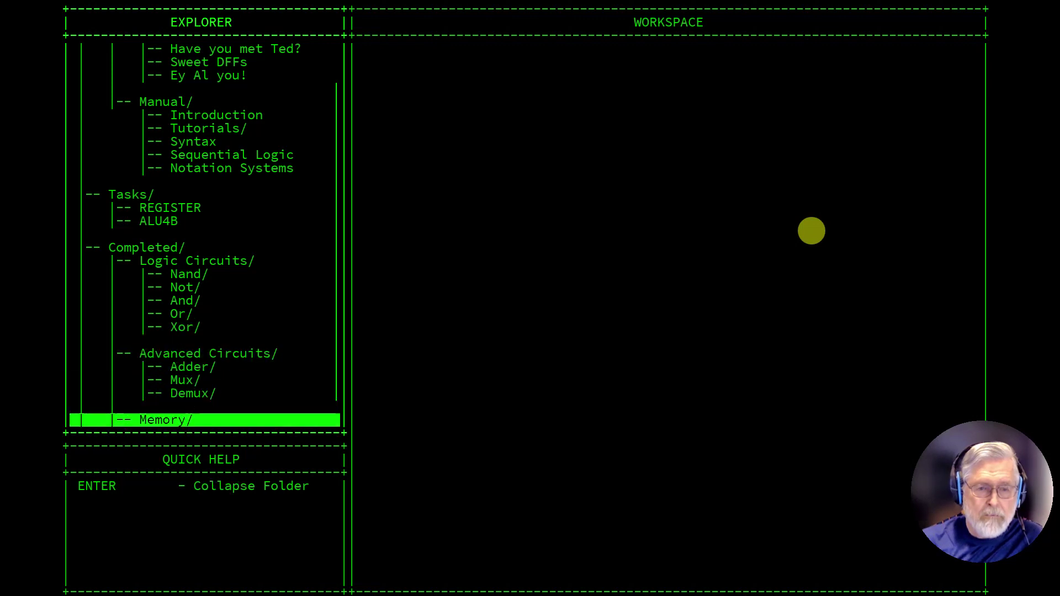
key(Up)
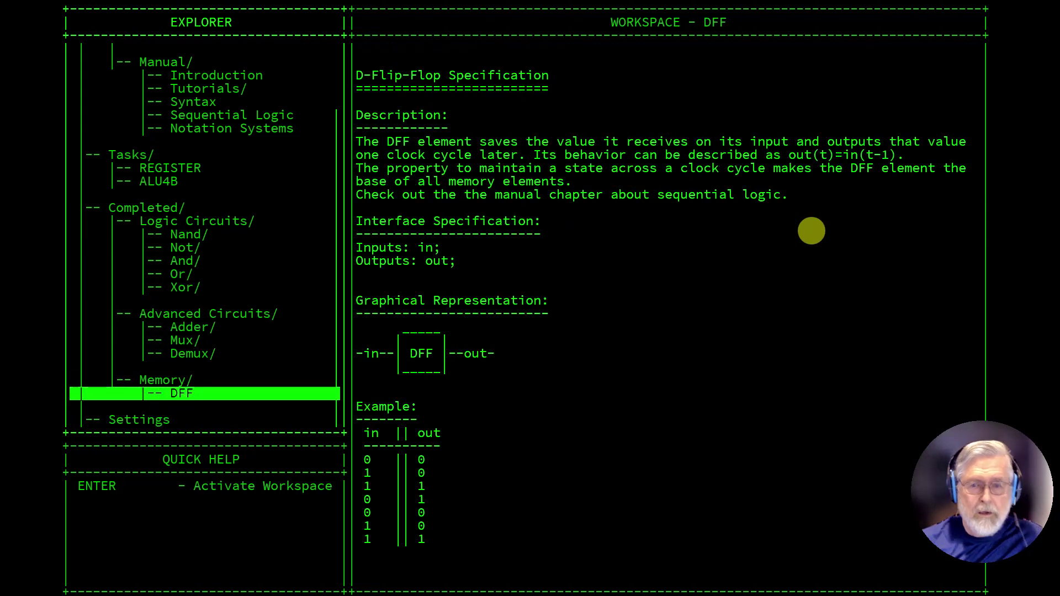